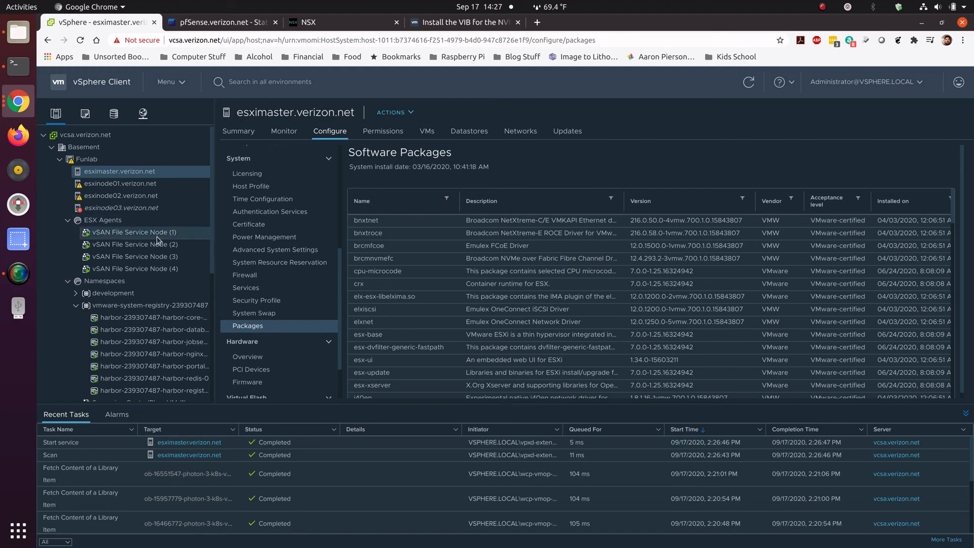
# Look through the inventory of the Funlab cluster and view the summary of the esximaster.verizon.net host
pyautogui.scroll(-5, 153, 291)
pyautogui.scroll(-1, 152, 286)
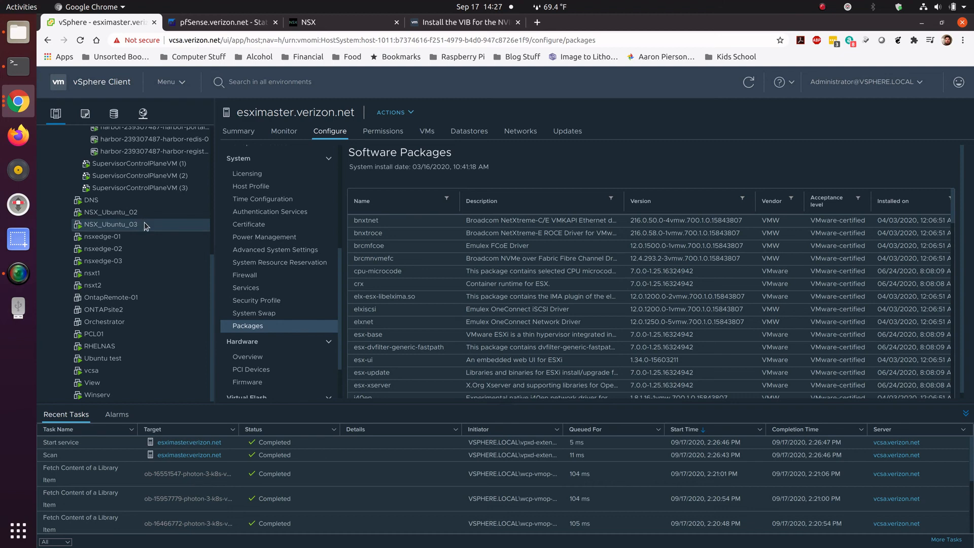
pyautogui.scroll(6, 144, 225)
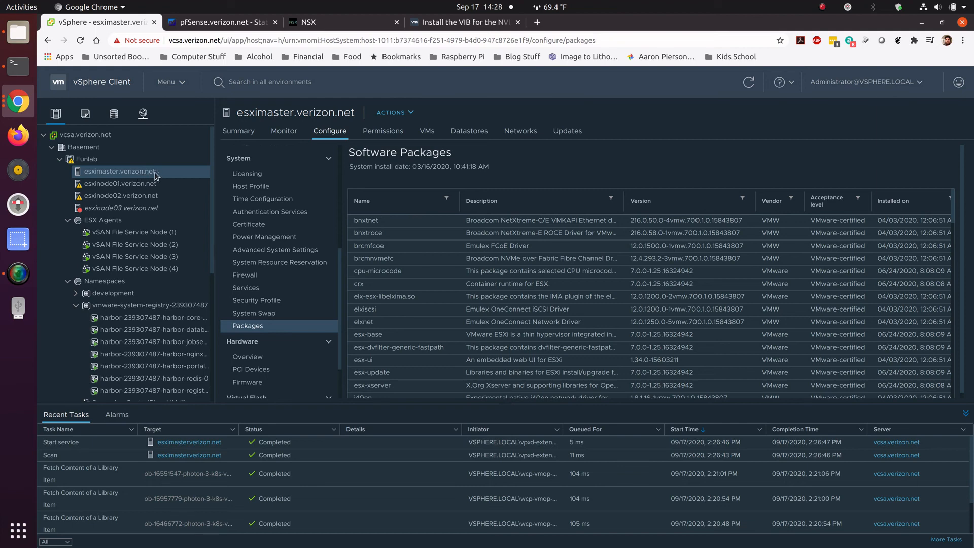
pyautogui.click(238, 133)
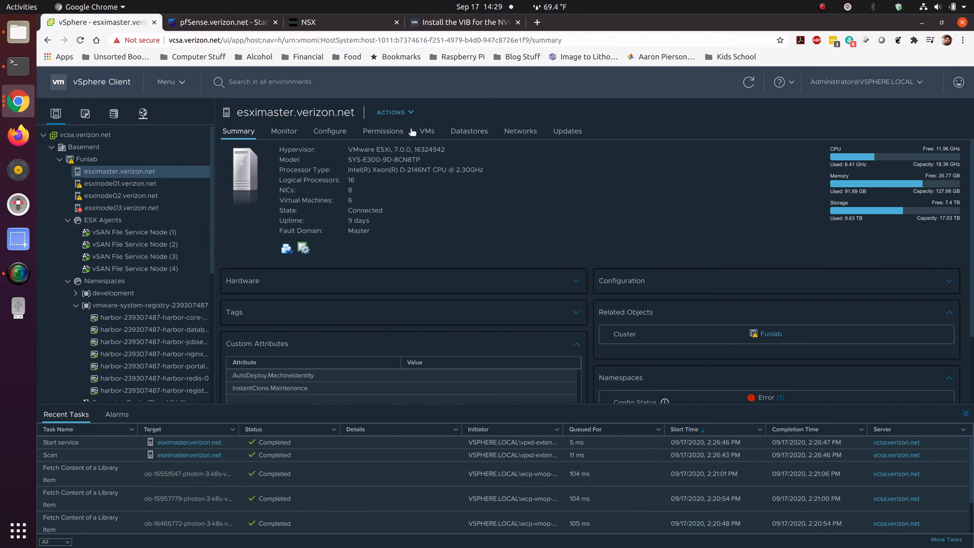
# Read the VMware Docs article on installing the NVIDIA graphics card VIB on the ESXi host, from prerequisites through the xorg service check
pyautogui.click(452, 25)
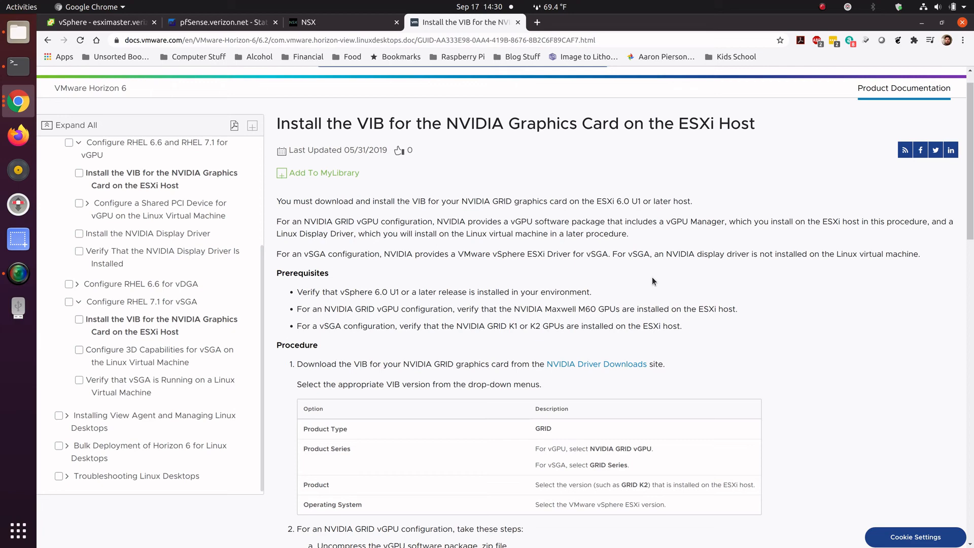
pyautogui.scroll(-2, 671, 282)
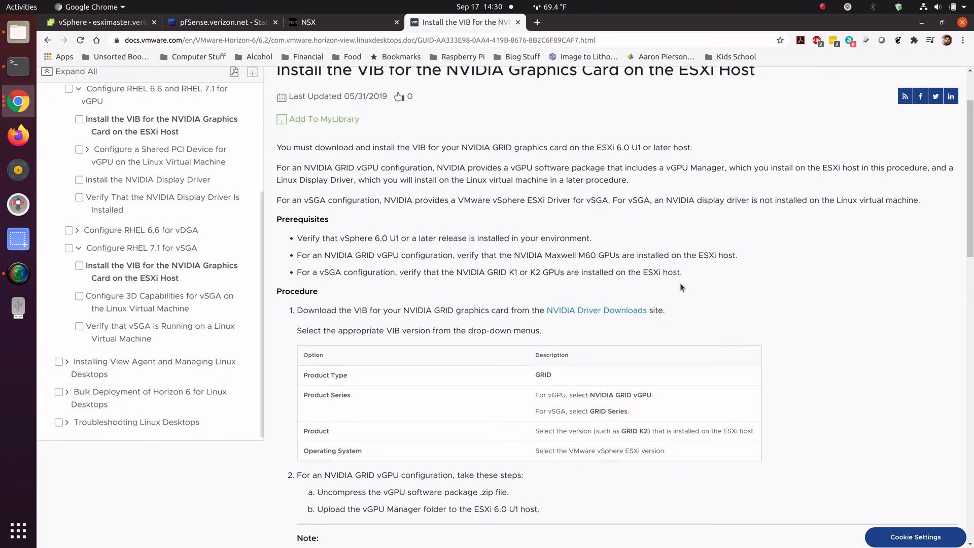
pyautogui.scroll(-3, 679, 287)
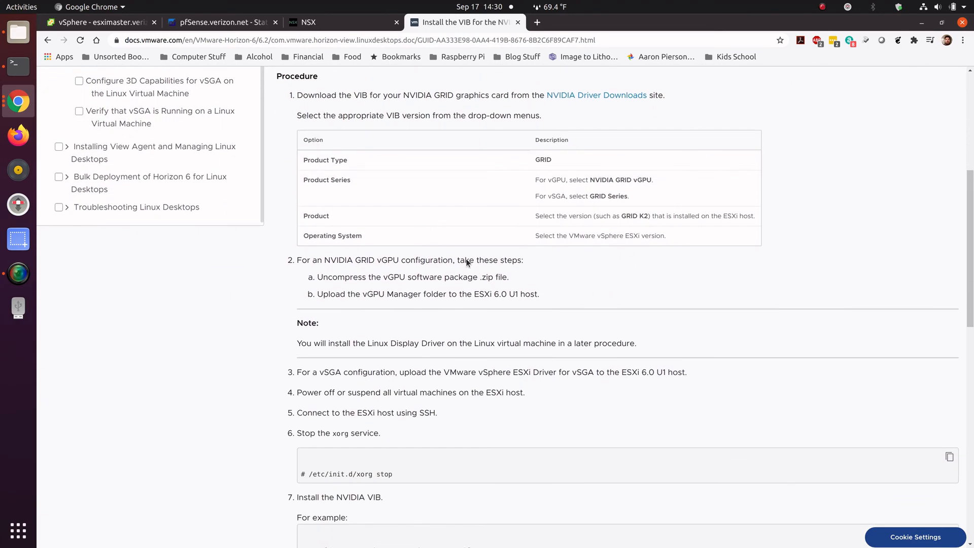
pyautogui.scroll(-4, 265, 339)
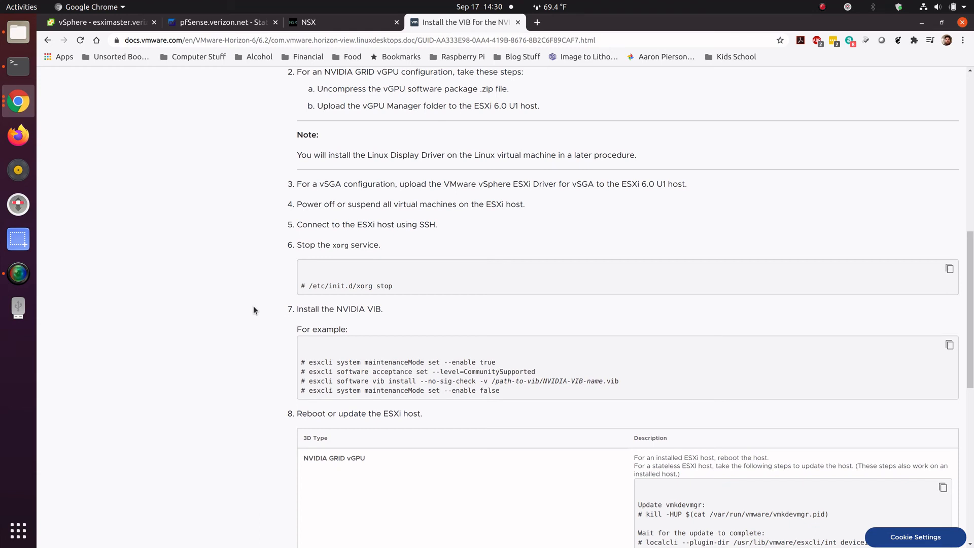
pyautogui.scroll(-5, 268, 313)
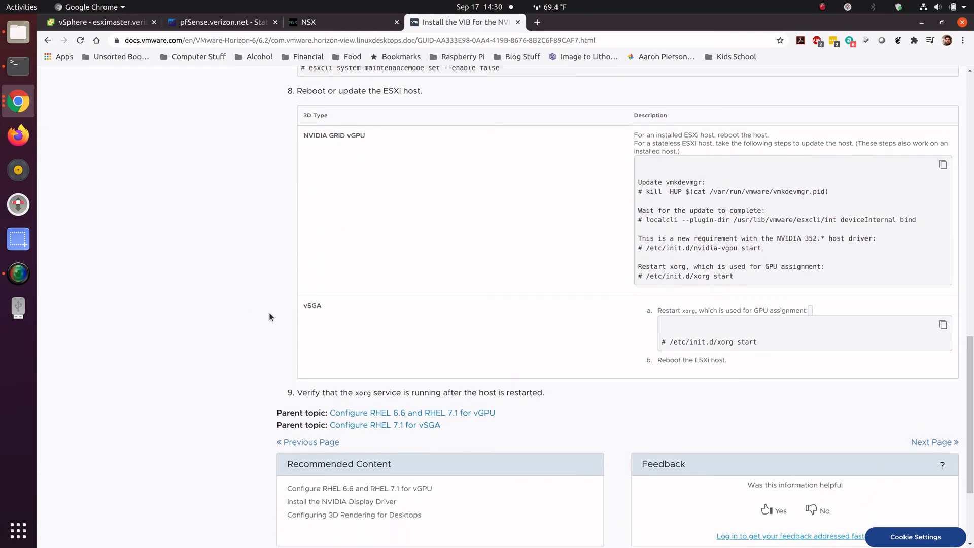
pyautogui.scroll(2, 269, 316)
pyautogui.scroll(4, 269, 317)
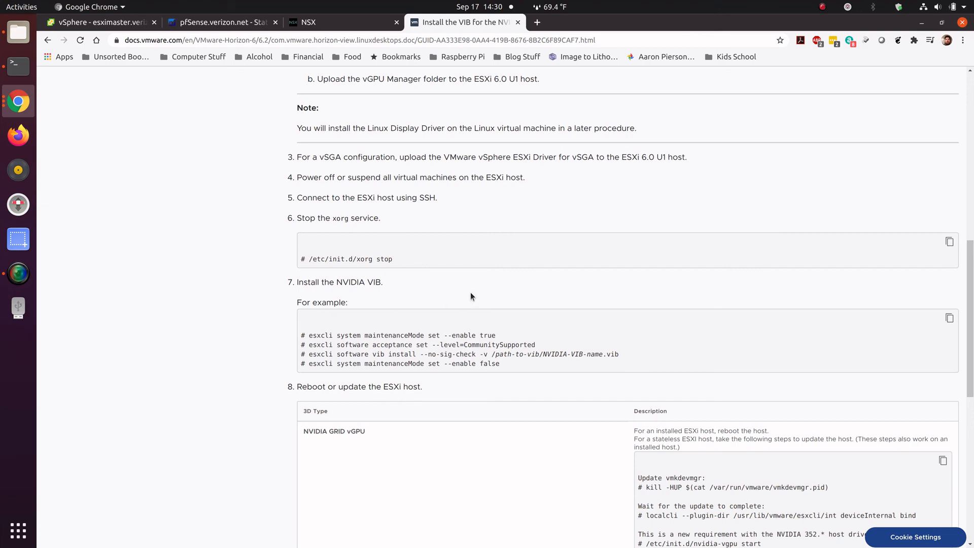
pyautogui.scroll(2, 470, 294)
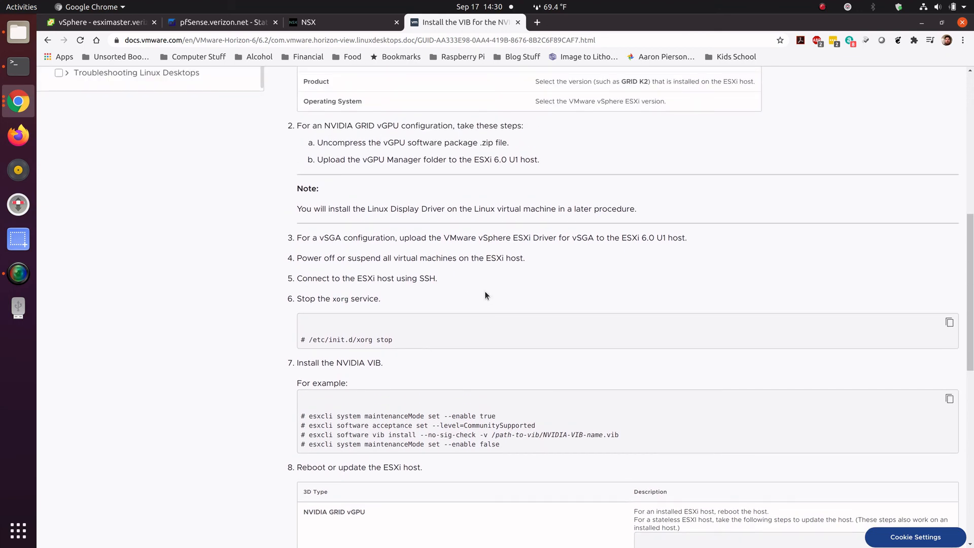
pyautogui.scroll(-3, 483, 290)
pyautogui.scroll(3, 483, 291)
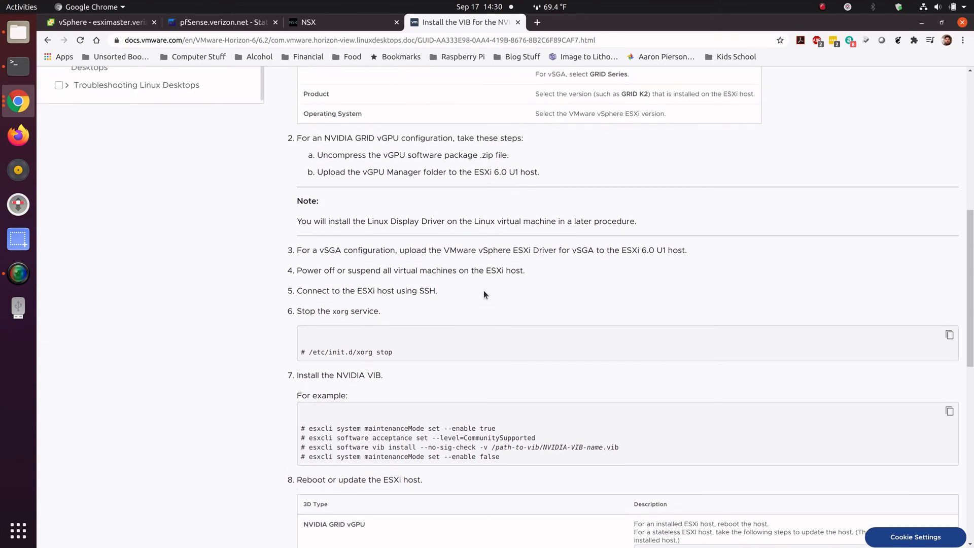
pyautogui.scroll(3, 483, 292)
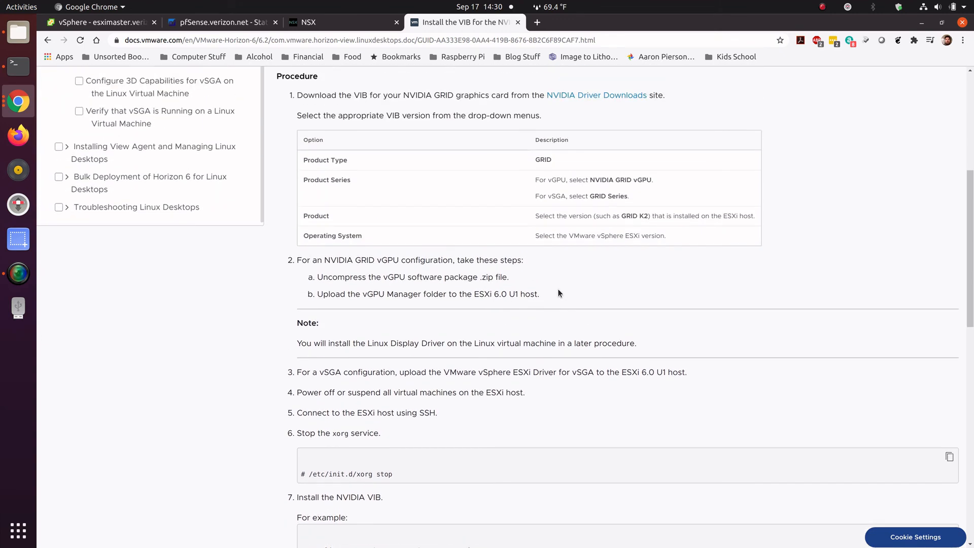
pyautogui.scroll(7, 546, 288)
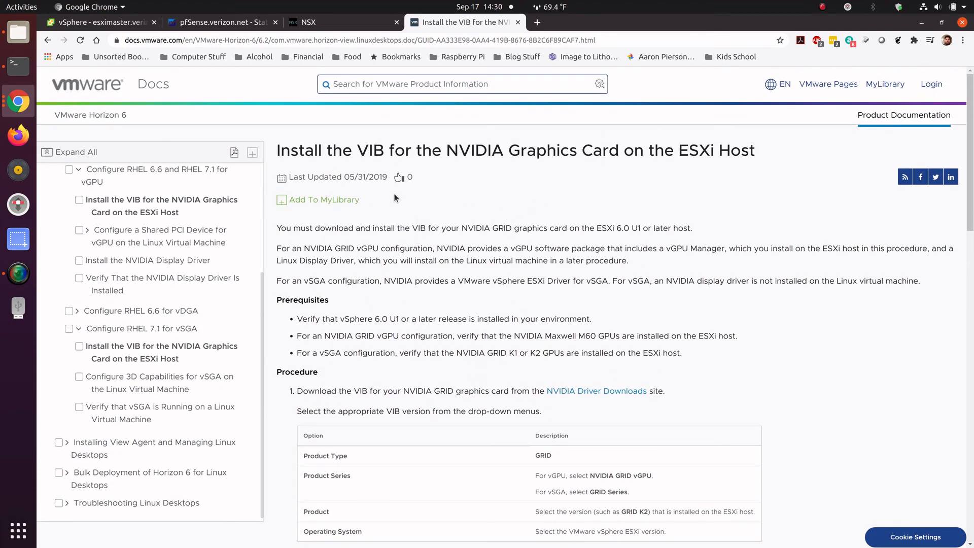
# Return to the vSphere Client and display the installed software packages of the esximaster.verizon.net host
pyautogui.click(102, 22)
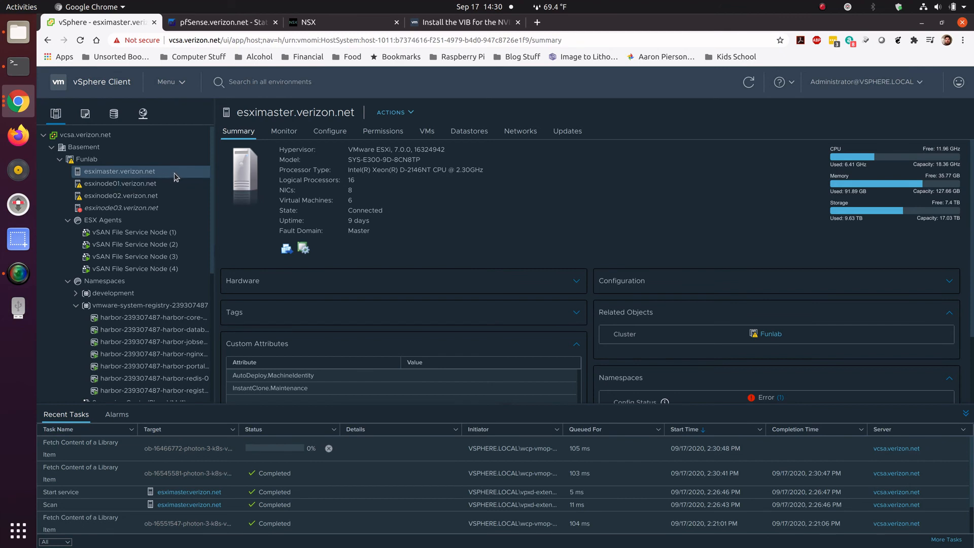
pyautogui.click(339, 134)
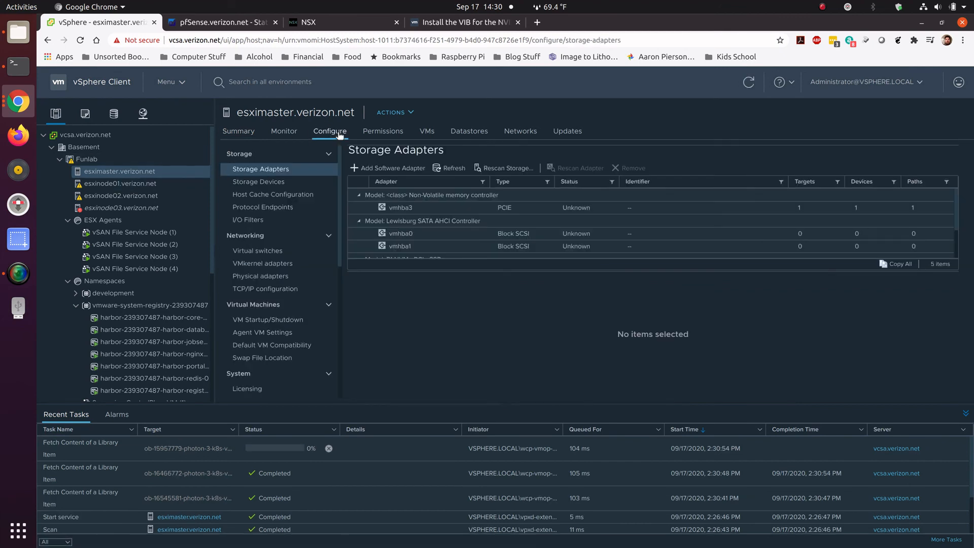
pyautogui.scroll(-5, 289, 251)
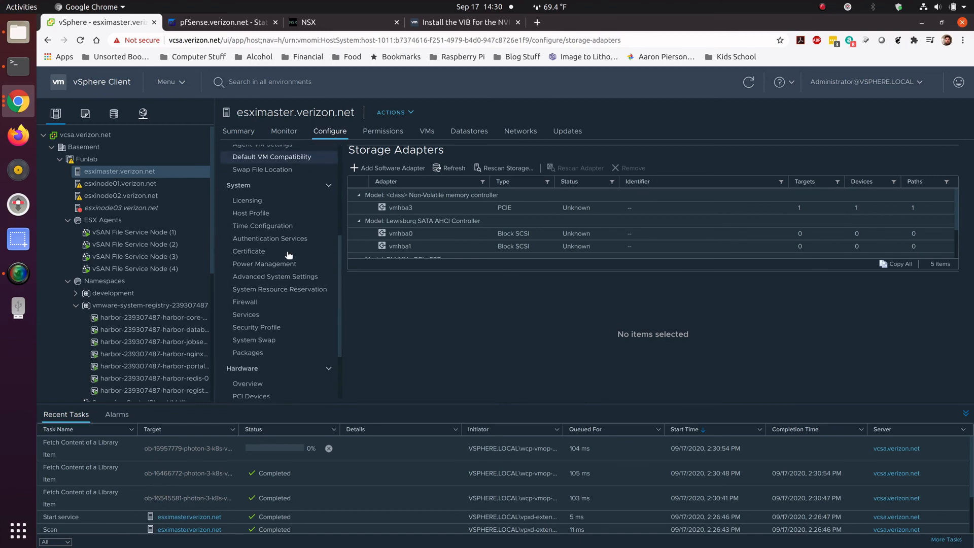
pyautogui.click(274, 298)
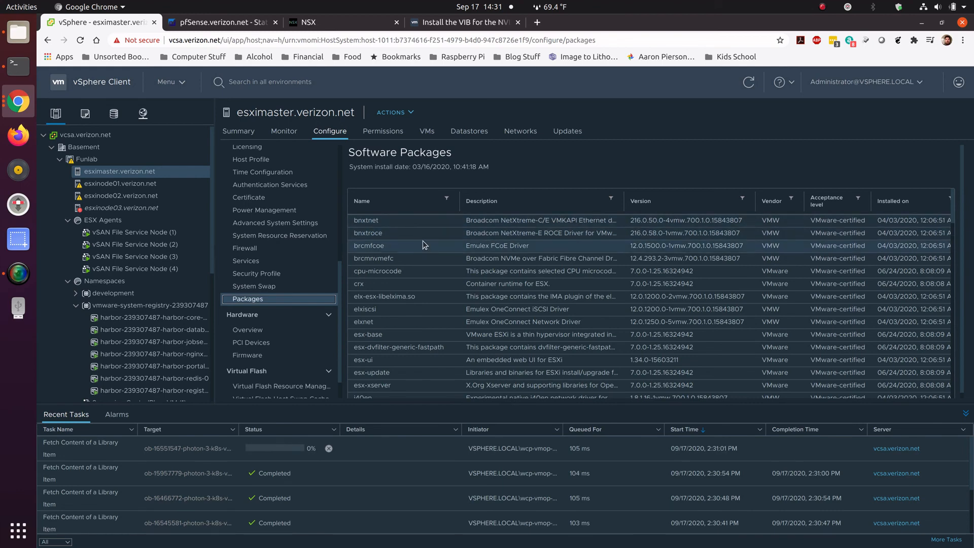
# Examine the names, descriptions and versions of the software packages installed on the esximaster.verizon.net host
pyautogui.scroll(-3, 425, 246)
pyautogui.scroll(-10, 424, 246)
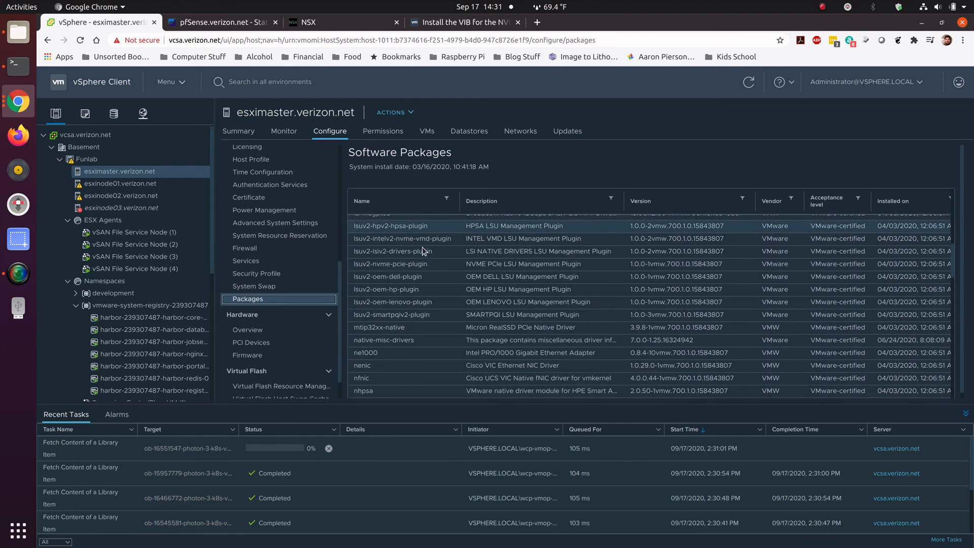
pyautogui.scroll(-10, 424, 264)
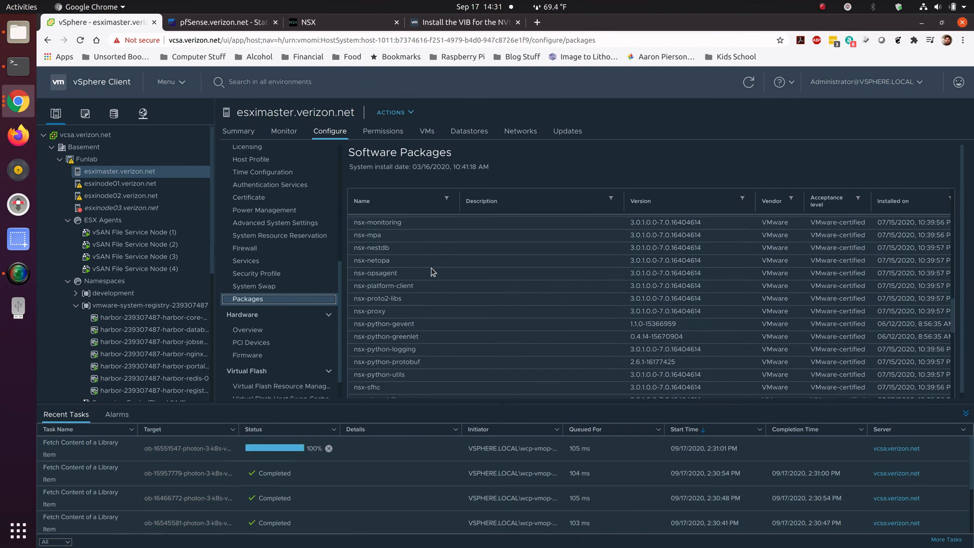
pyautogui.scroll(-10, 431, 271)
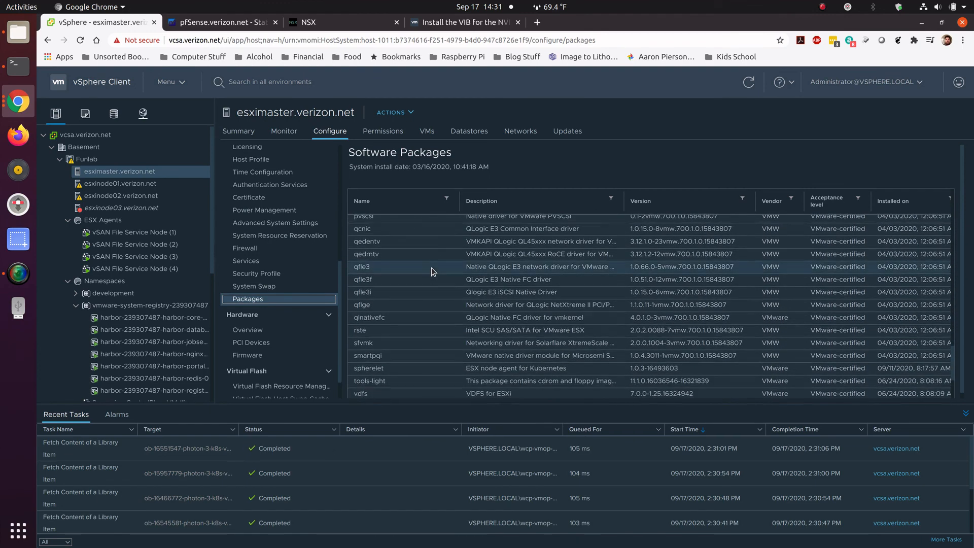
pyautogui.scroll(-2, 433, 272)
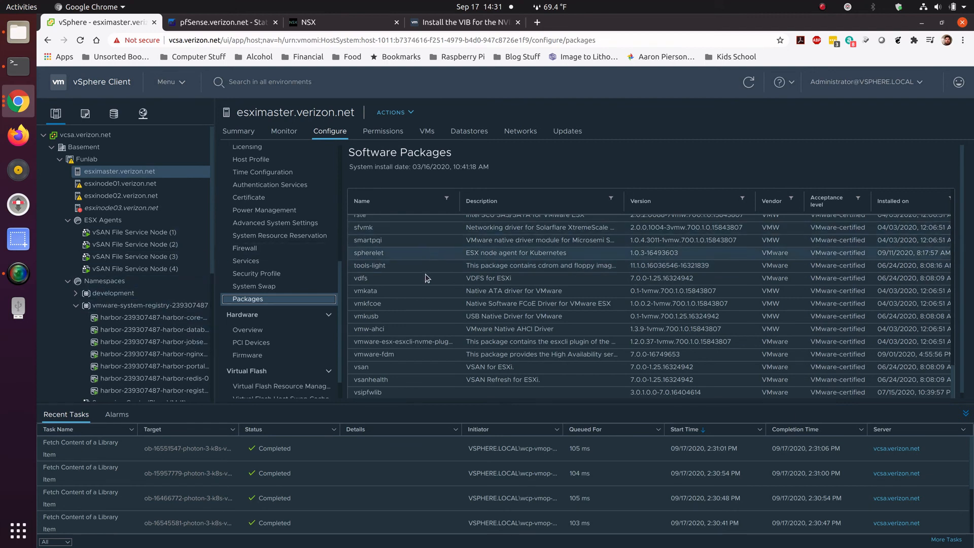
pyautogui.scroll(2, 433, 284)
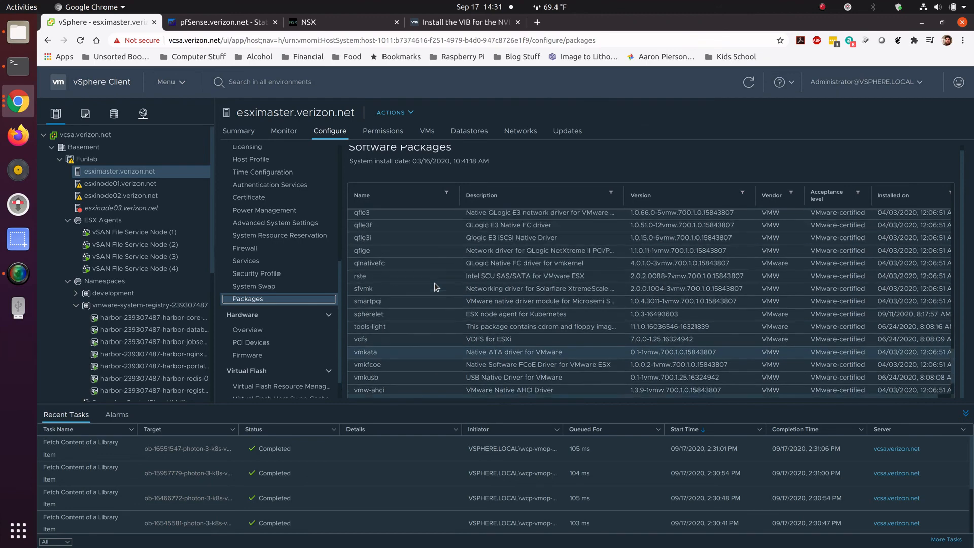
pyautogui.scroll(10, 434, 284)
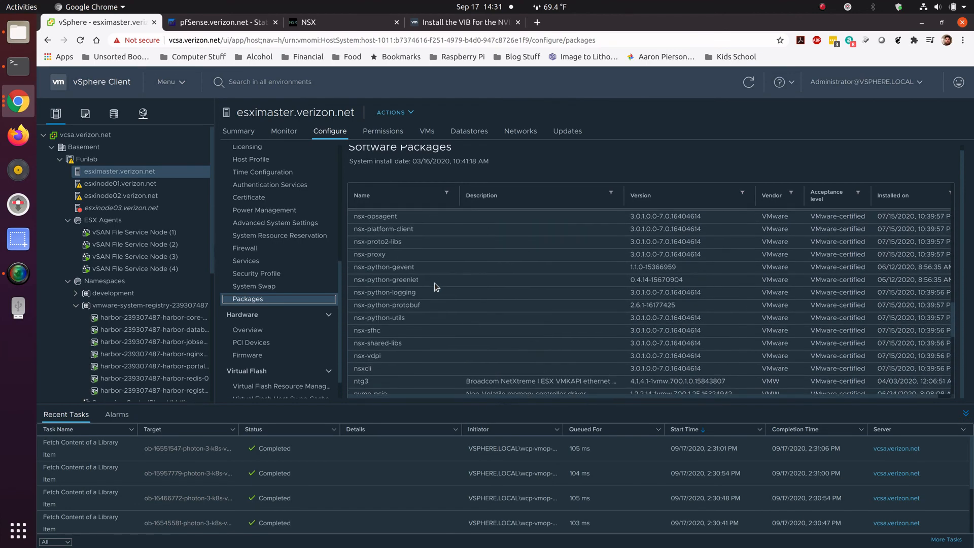
pyautogui.scroll(8, 434, 284)
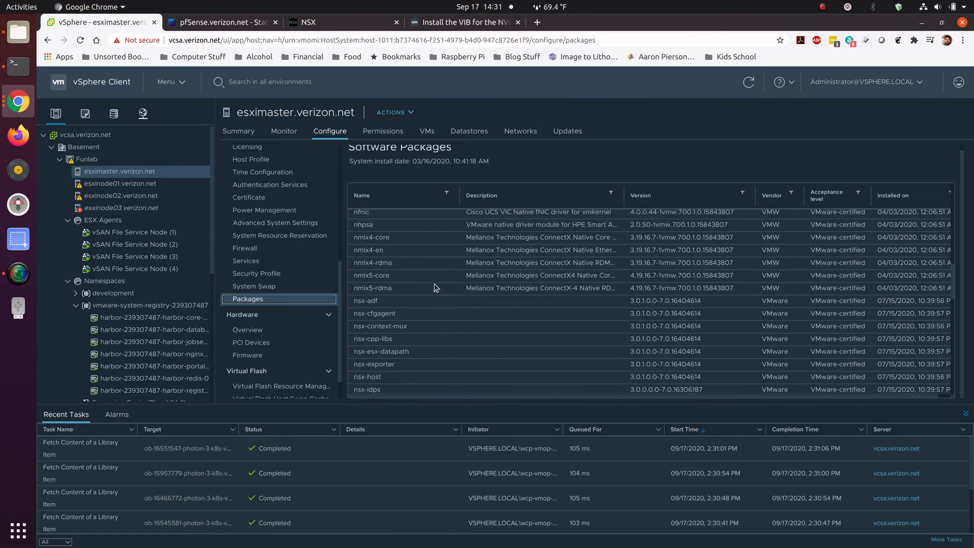
pyautogui.scroll(8, 435, 287)
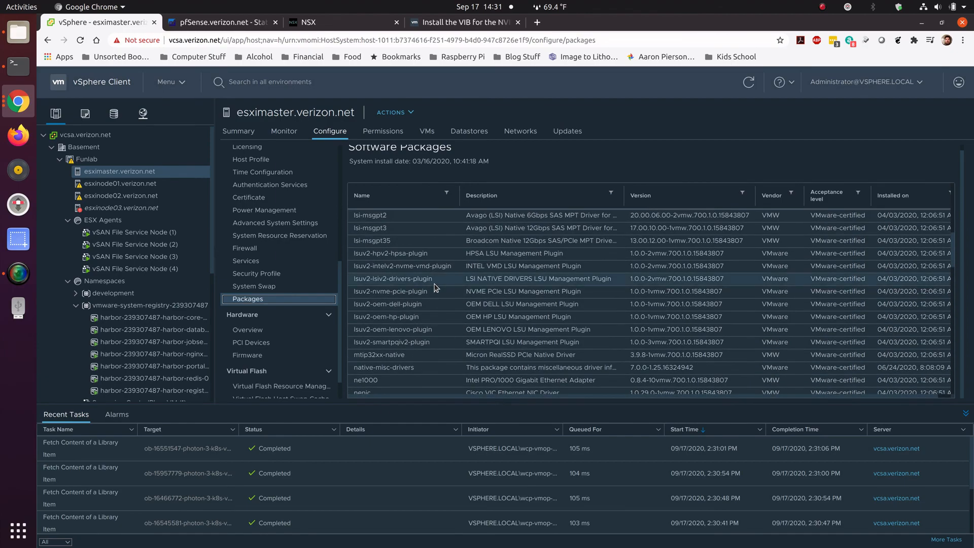
pyautogui.scroll(10, 434, 287)
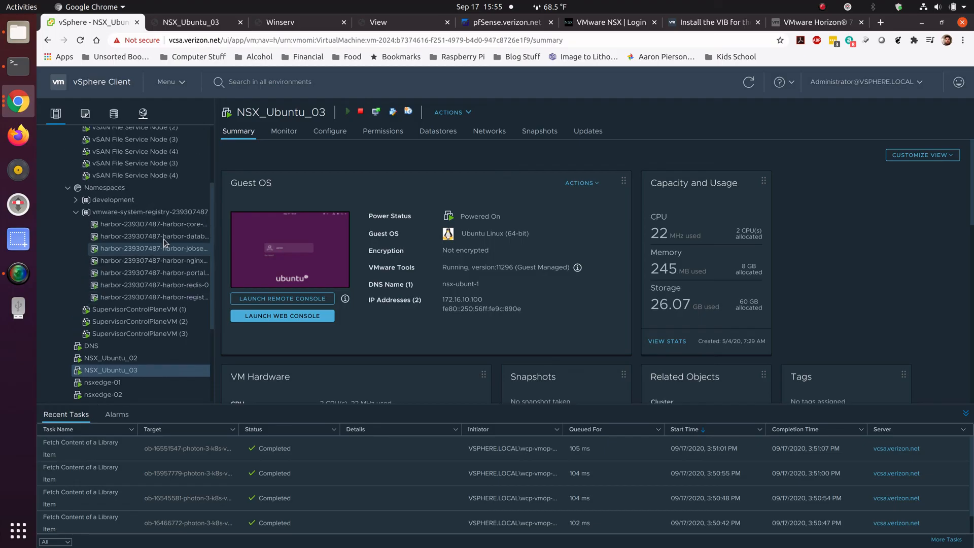
# Select the esximaster.verizon.net host in the inventory and display its PCI devices configuration
pyautogui.scroll(4, 157, 248)
pyautogui.click(119, 172)
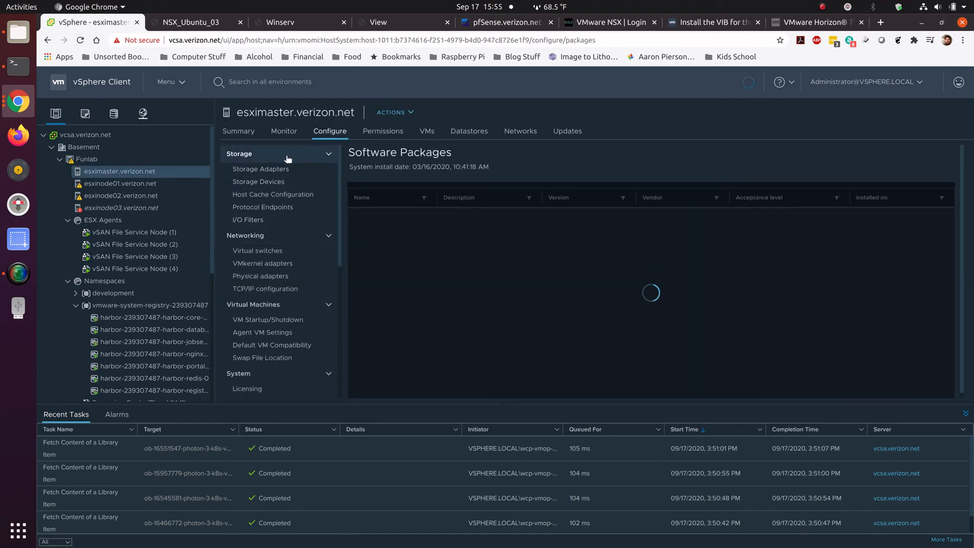
pyautogui.scroll(-2, 271, 270)
pyautogui.scroll(-5, 271, 269)
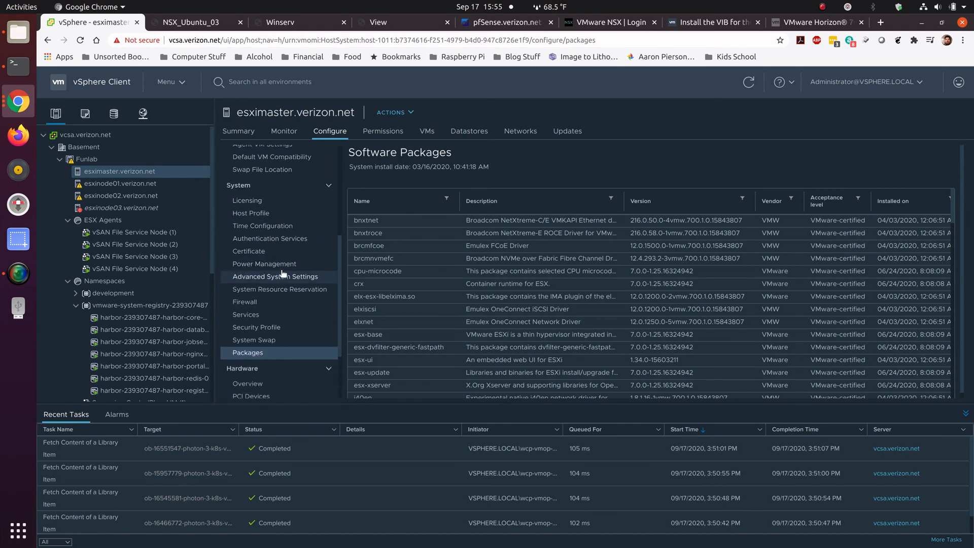
pyautogui.scroll(-3, 293, 302)
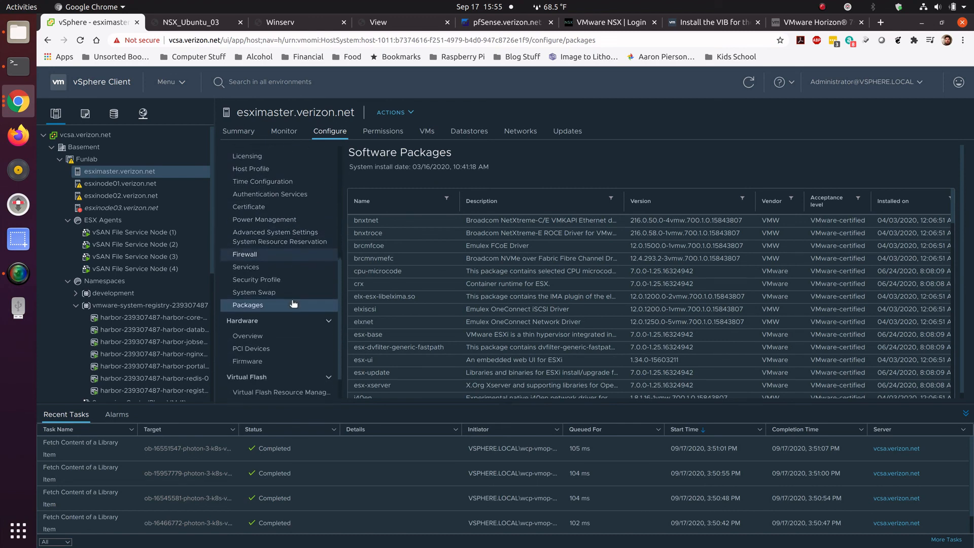
pyautogui.click(274, 311)
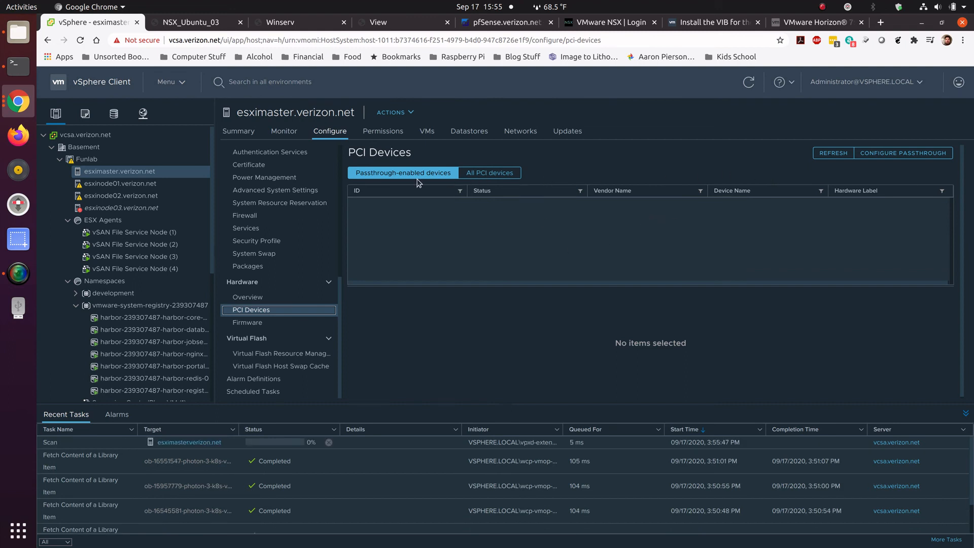
# List all PCI devices of the host and view the details of the Lewisburg SATA AHCI Controller
pyautogui.click(495, 173)
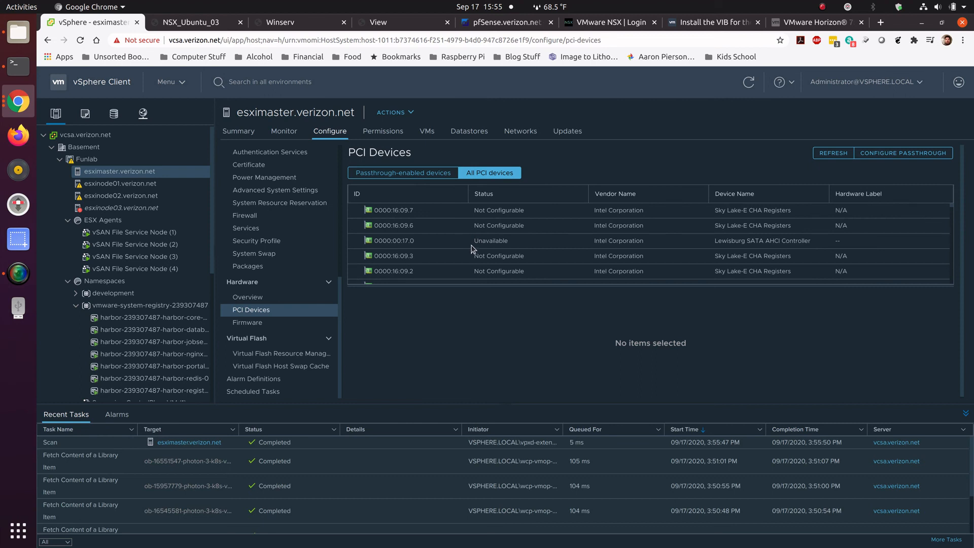
pyautogui.scroll(-2, 471, 248)
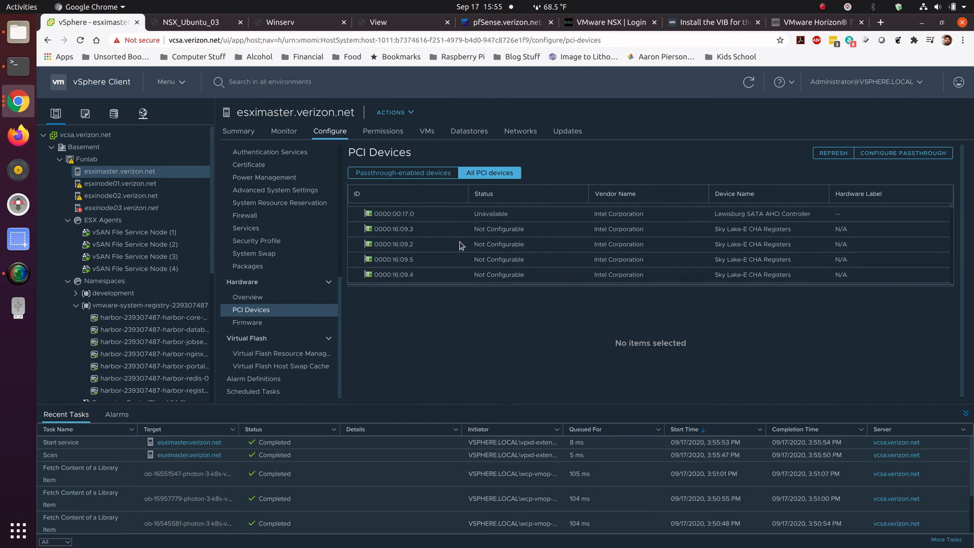
pyautogui.scroll(-8, 460, 245)
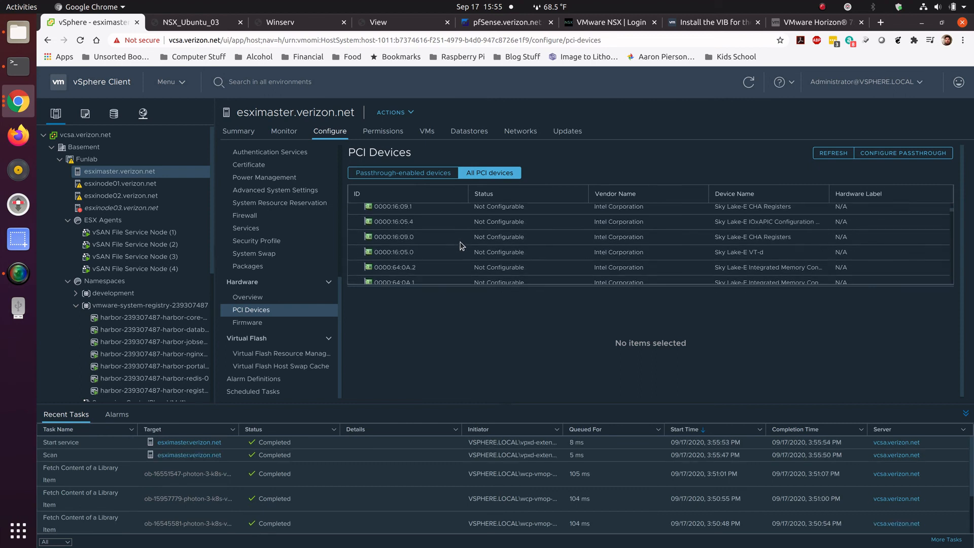
pyautogui.scroll(10, 471, 243)
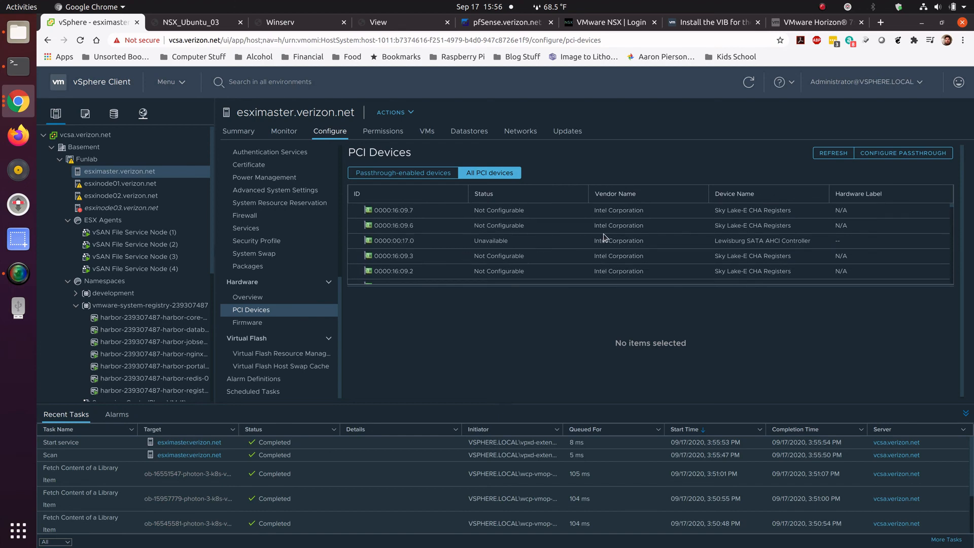
pyautogui.click(446, 241)
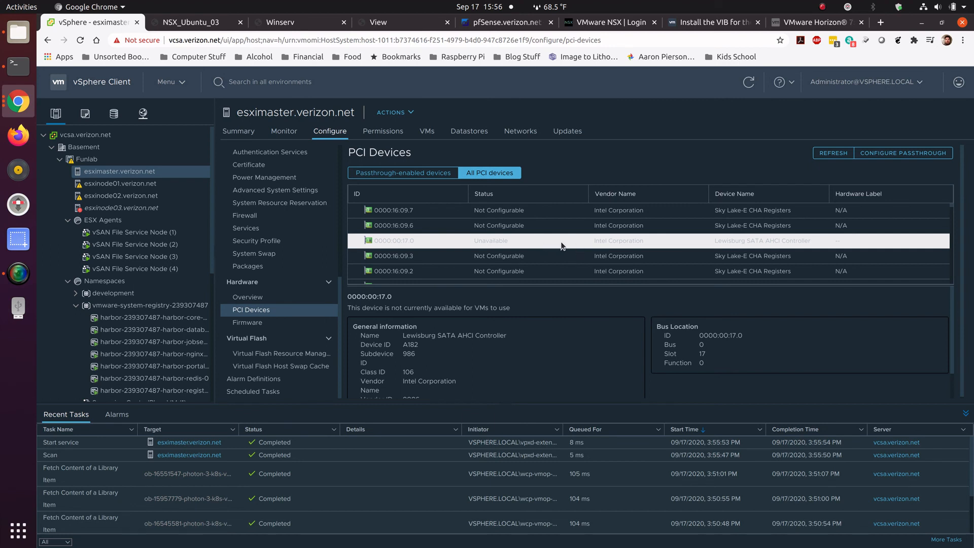
pyautogui.rightClick(535, 246)
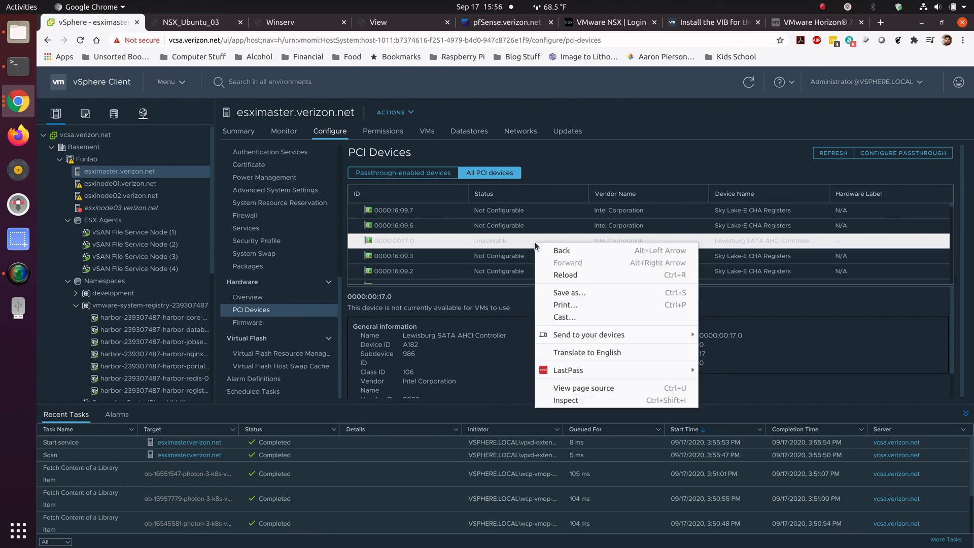
pyautogui.press('Escape')
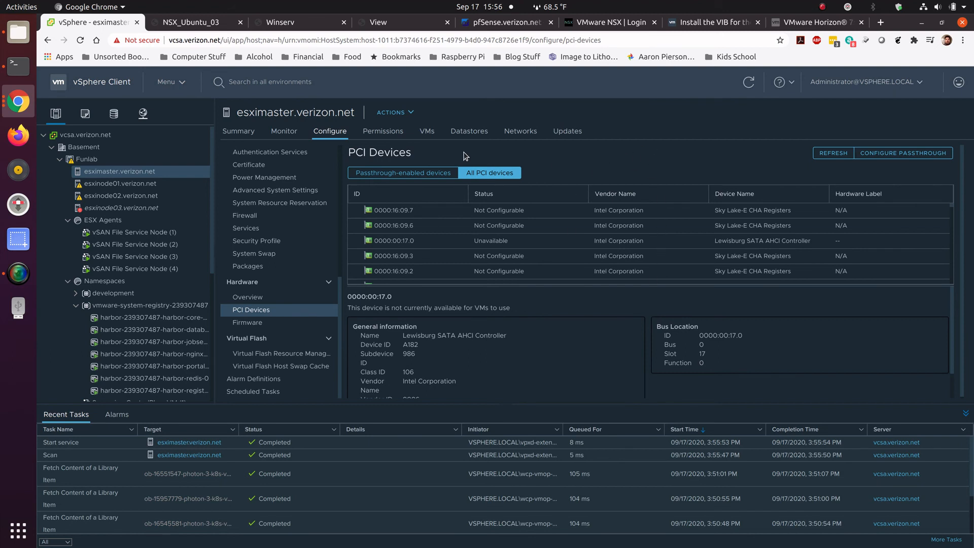
pyautogui.scroll(-5, 169, 314)
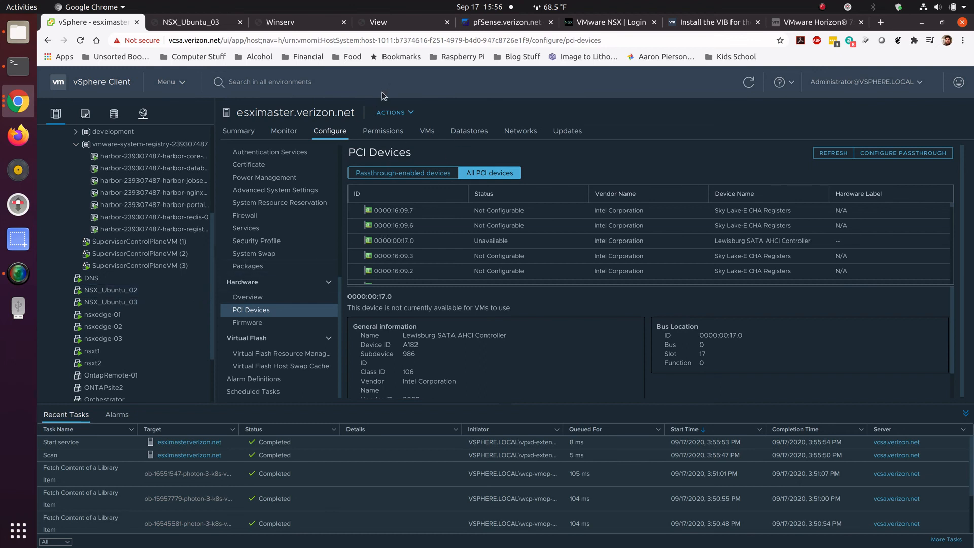
pyautogui.click(206, 24)
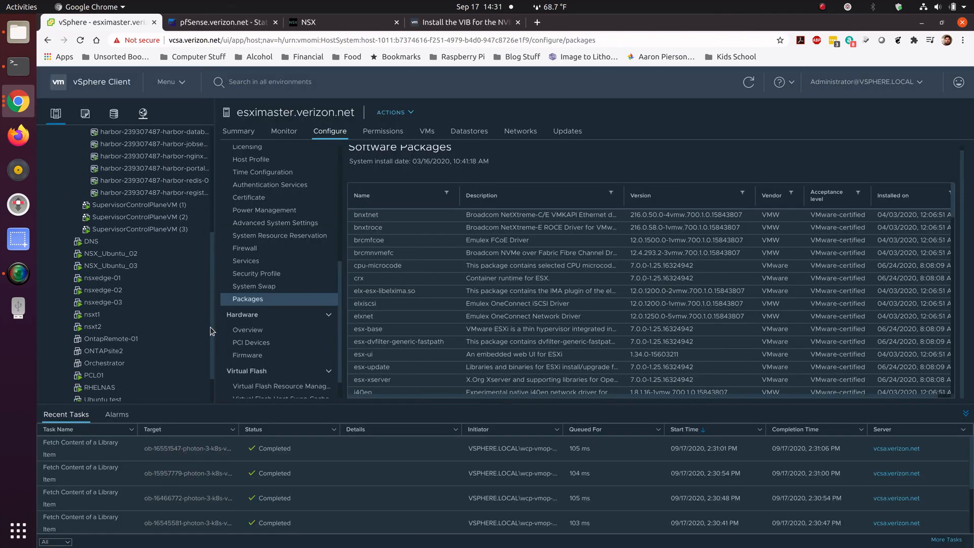
# Select the View virtual machine in the inventory and open its web console
pyautogui.scroll(-2, 210, 326)
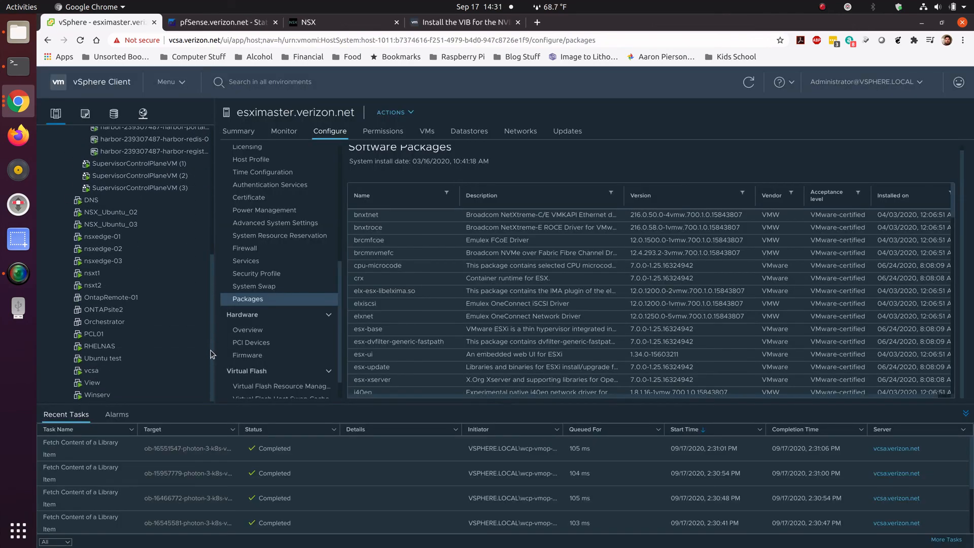
pyautogui.click(123, 395)
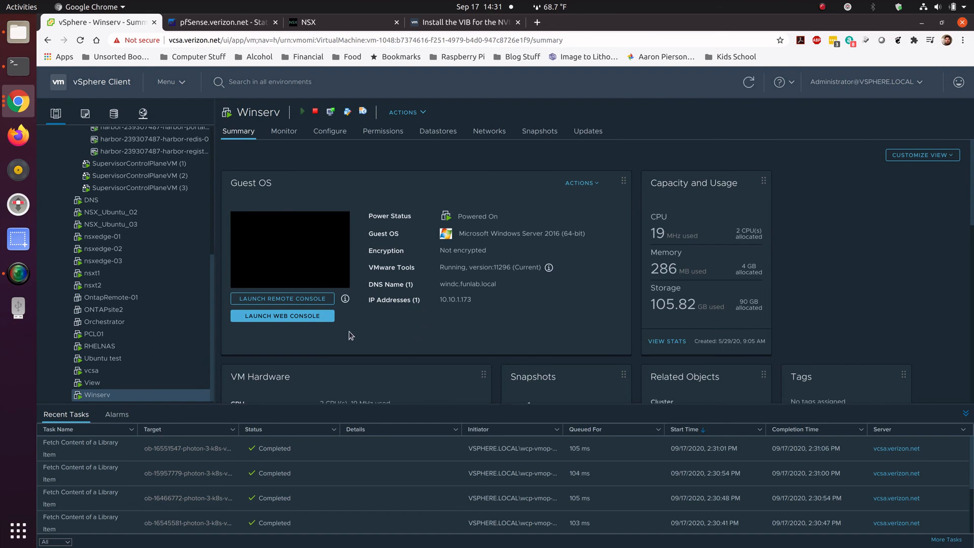
pyautogui.click(116, 384)
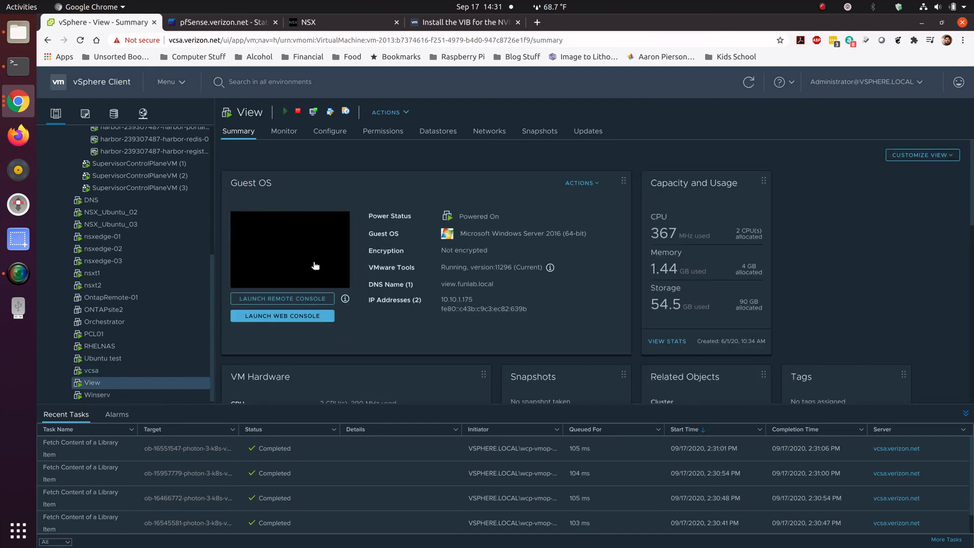
pyautogui.click(315, 263)
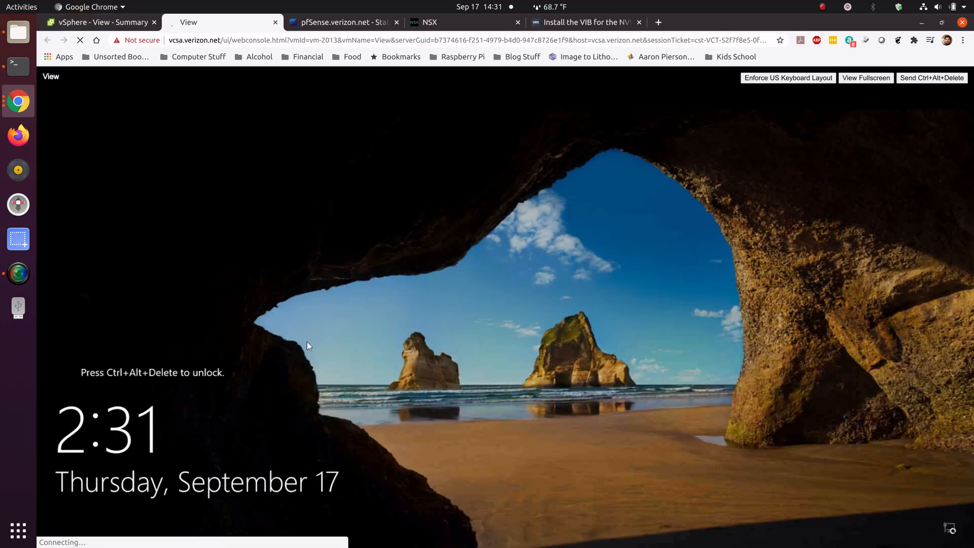
# Unlock the View virtual machine and sign in as the FUNLAB administrator by entering the account password
pyautogui.click(925, 79)
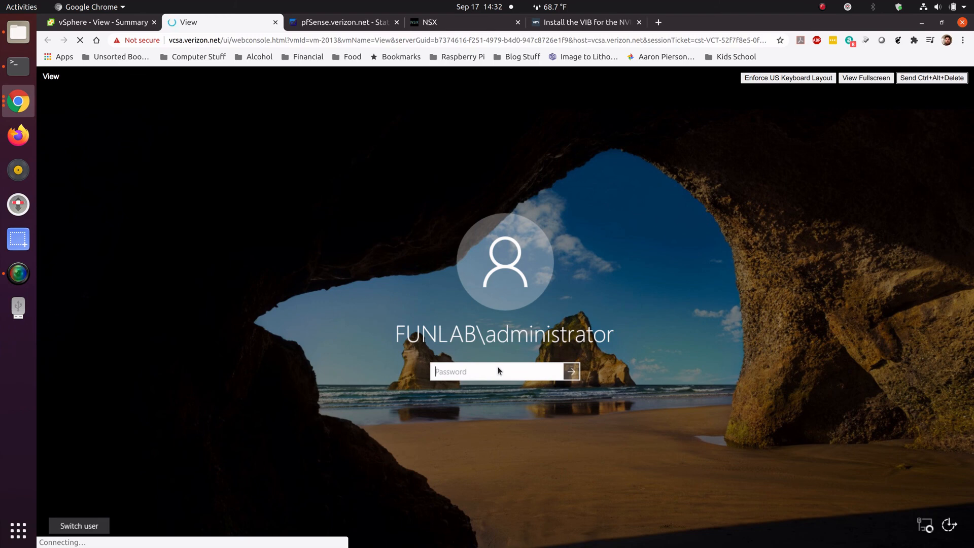
pyautogui.write('•')
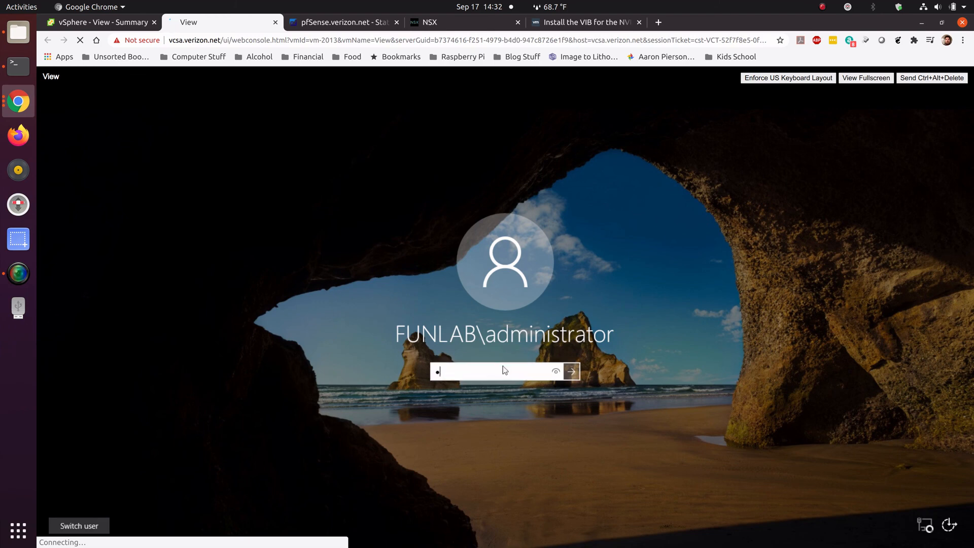
pyautogui.write('•••••••')
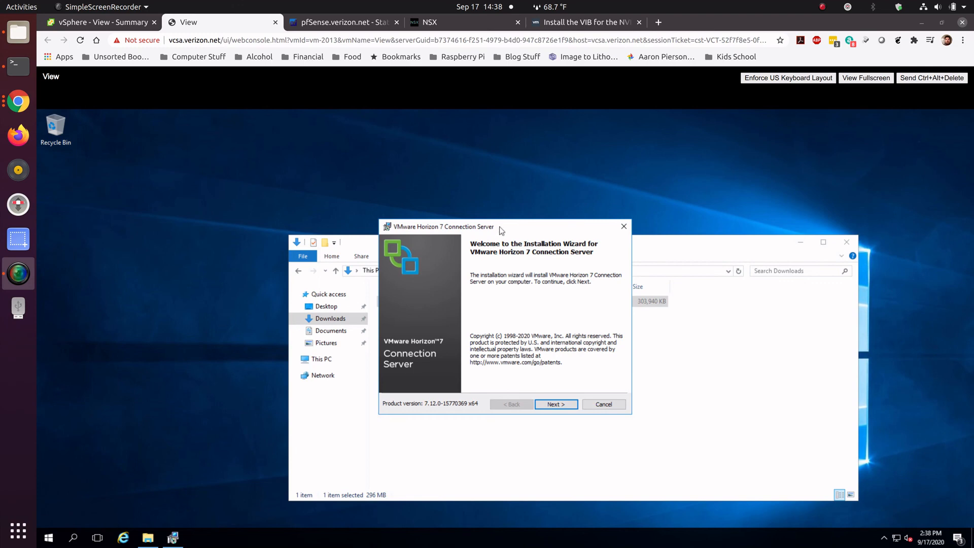
# Accept the licence terms and keep the default destination folder in the VMware Horizon 7 Connection Server installer
pyautogui.moveTo(502, 228); pyautogui.dragTo(603, 213)
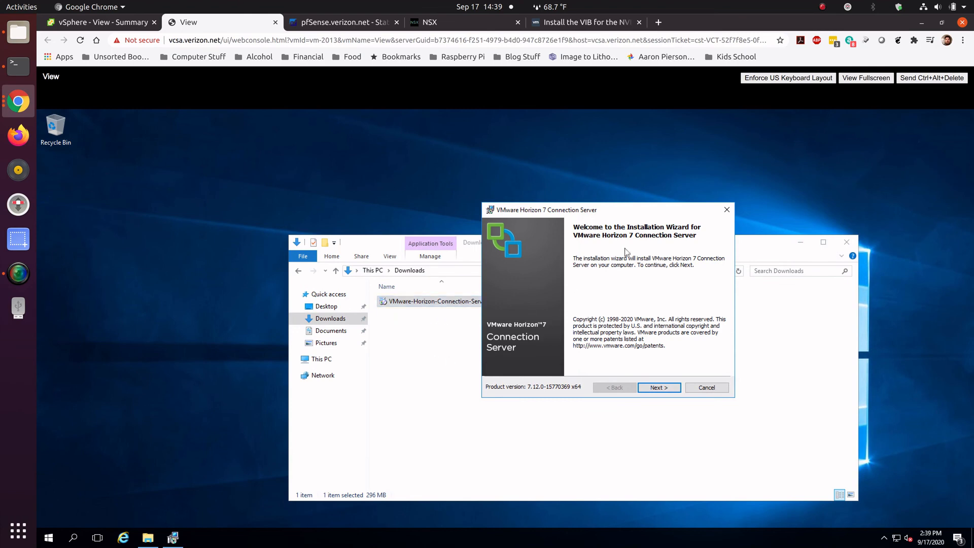
pyautogui.click(662, 389)
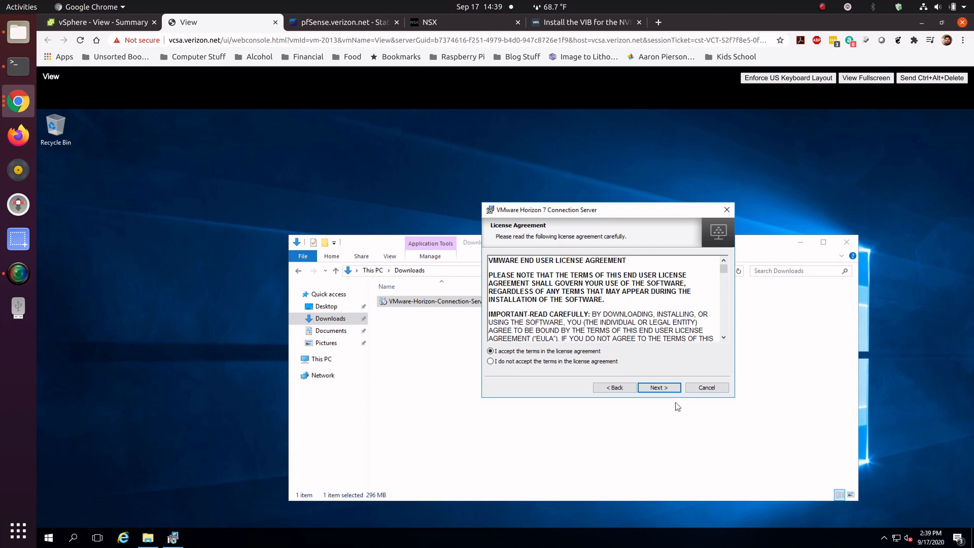
pyautogui.click(658, 388)
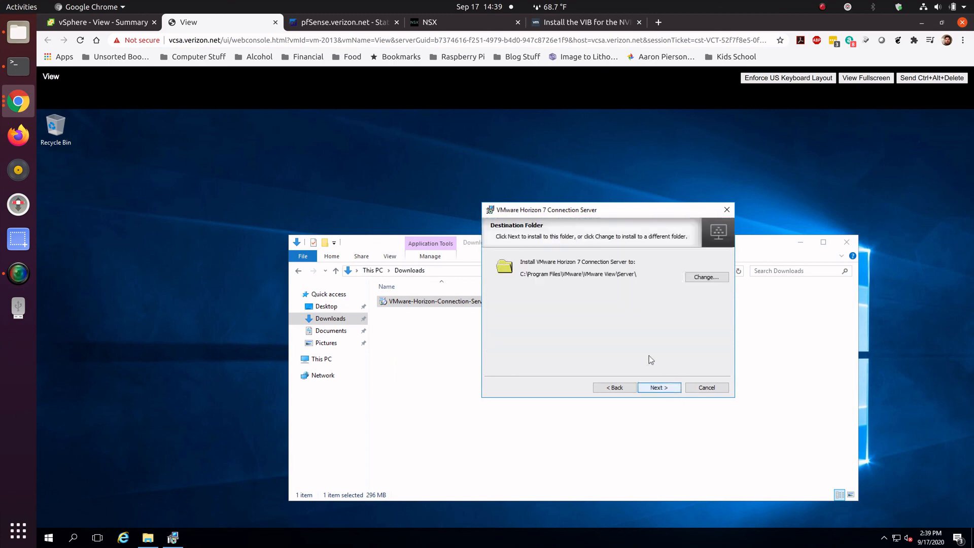
pyautogui.click(671, 390)
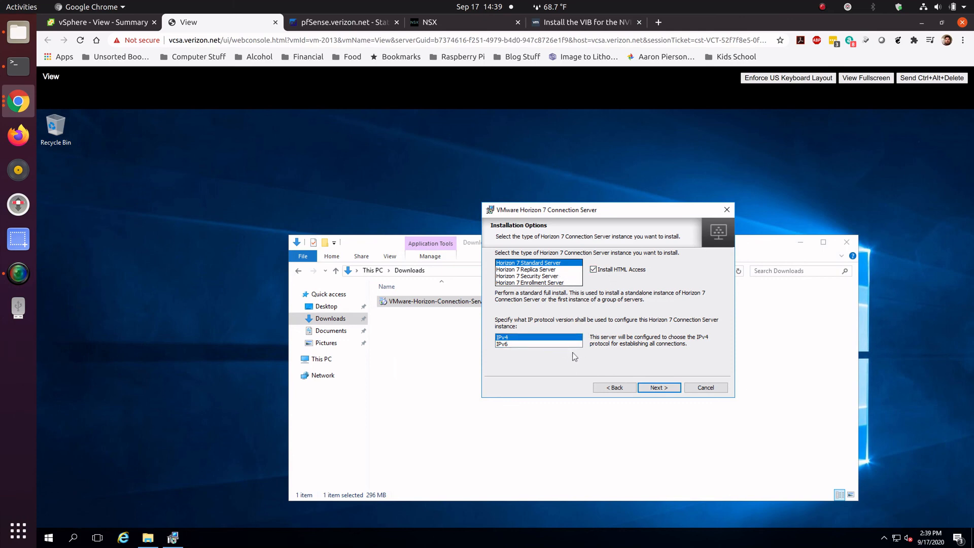
# Set up a Horizon 7 Standard Server with HTML Access and IPv4, reusing the existing Directory Services instance and configuring Windows Firewall automatically
pyautogui.click(658, 387)
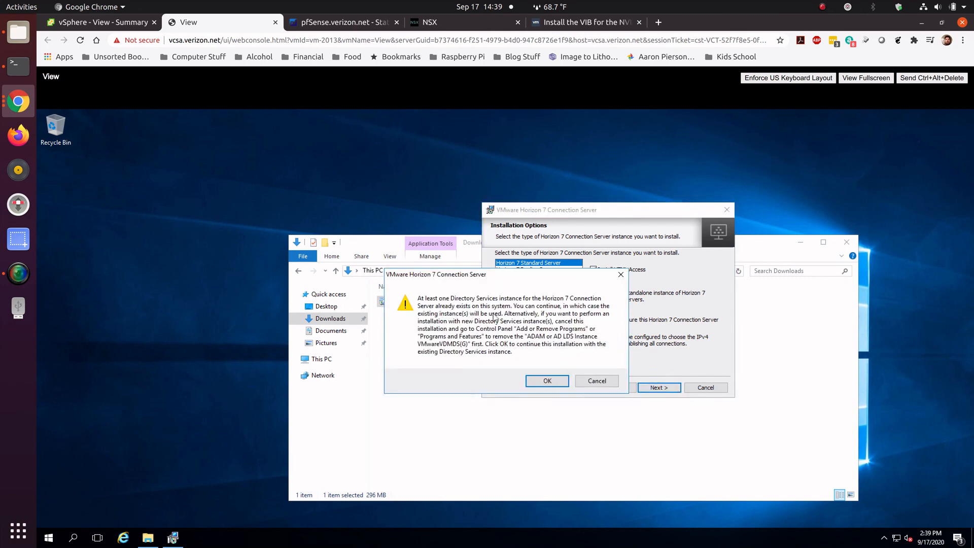
pyautogui.click(547, 381)
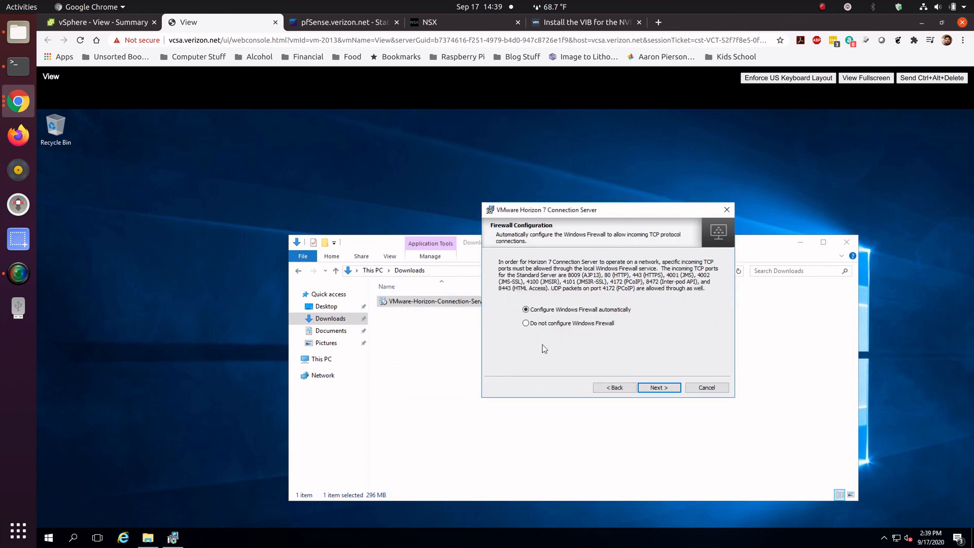
pyautogui.click(651, 388)
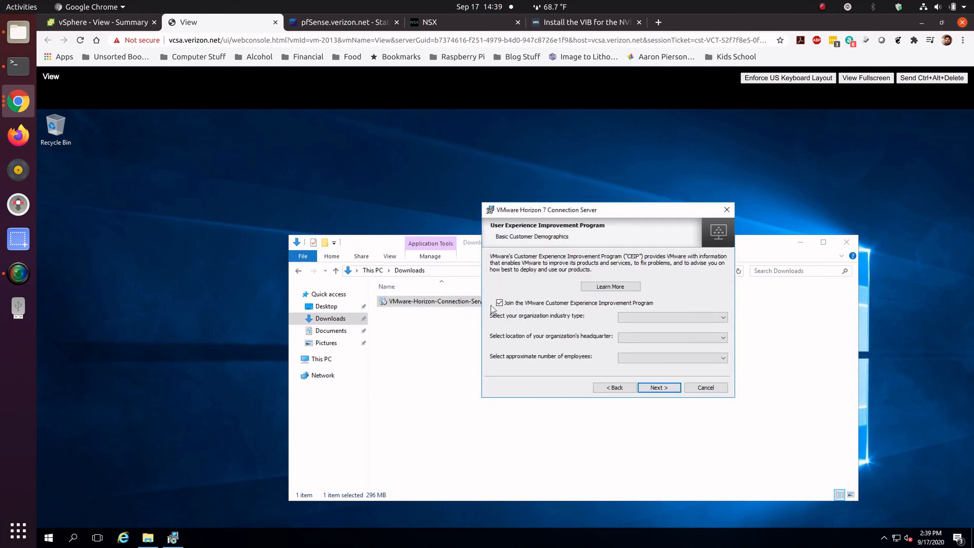
# Opt out of the VMware Customer Experience Improvement Program and run the Connection Server installation
pyautogui.click(499, 303)
pyautogui.click(658, 388)
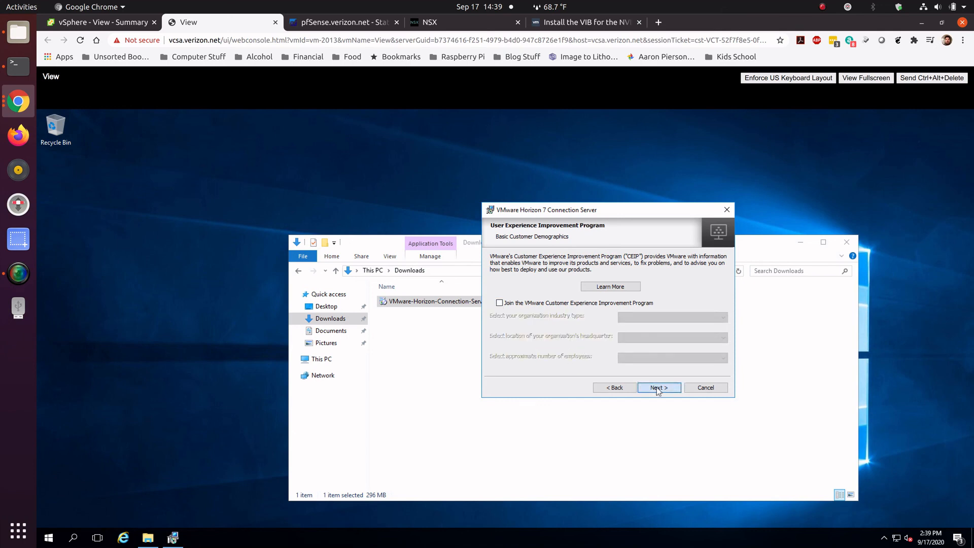
pyautogui.click(659, 388)
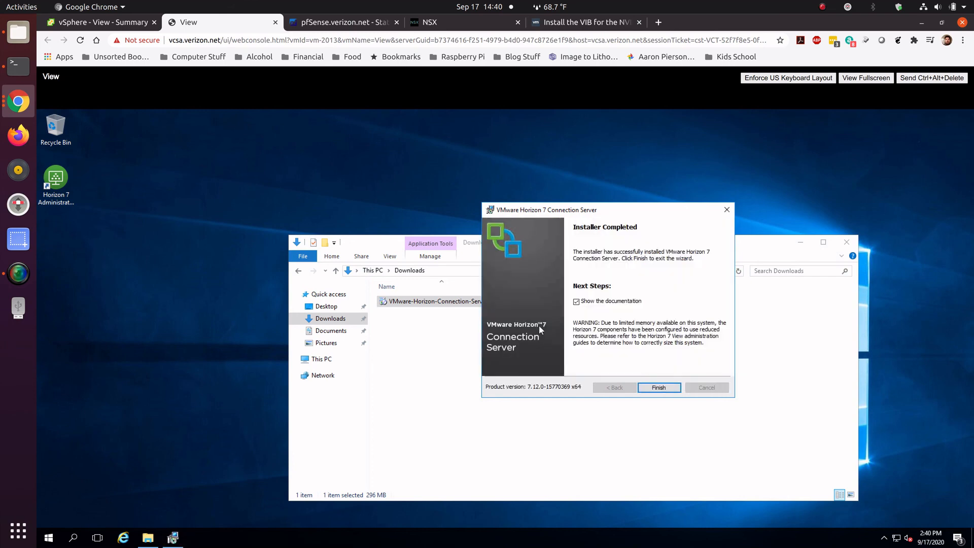
# Finish the installer without showing the documentation and close the Downloads window
pyautogui.click(576, 302)
pyautogui.click(669, 386)
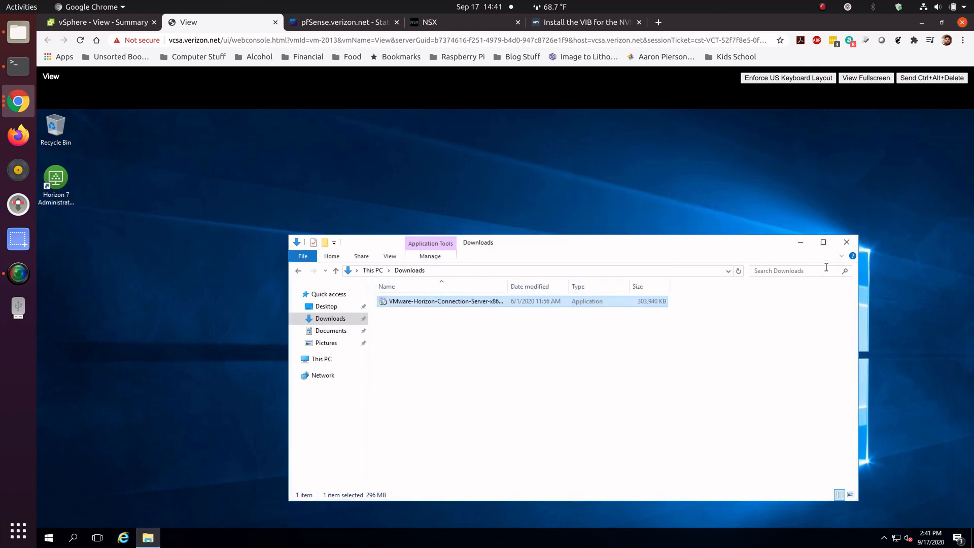
pyautogui.click(846, 242)
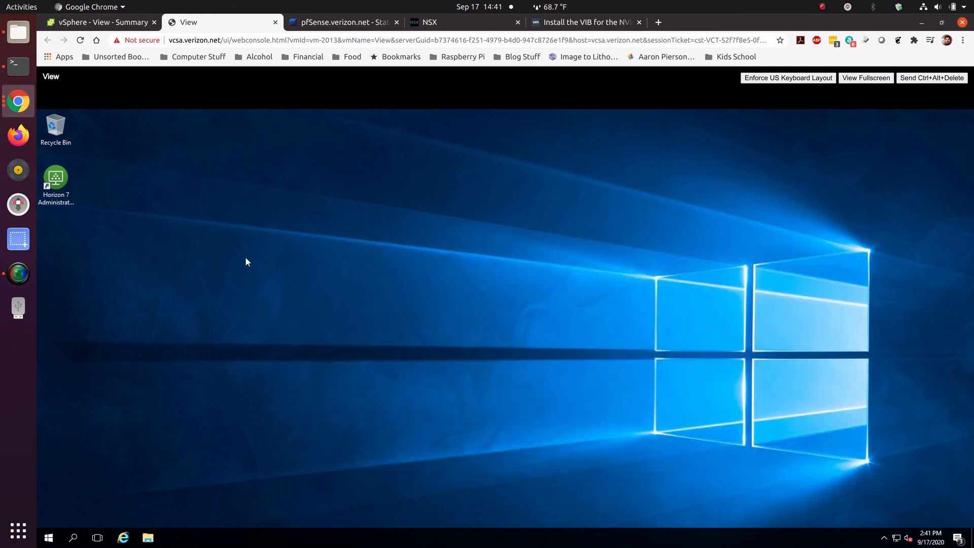
# Switch to the VMware Horizon 7 administration console and display the configured vCenter servers
pyautogui.click(129, 25)
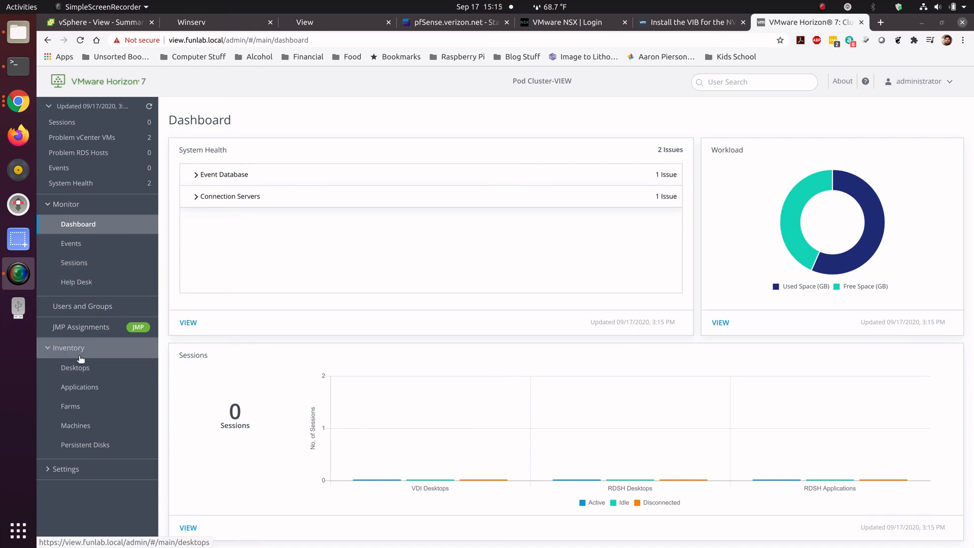
pyautogui.click(67, 467)
pyautogui.scroll(-1, 82, 469)
pyautogui.click(84, 465)
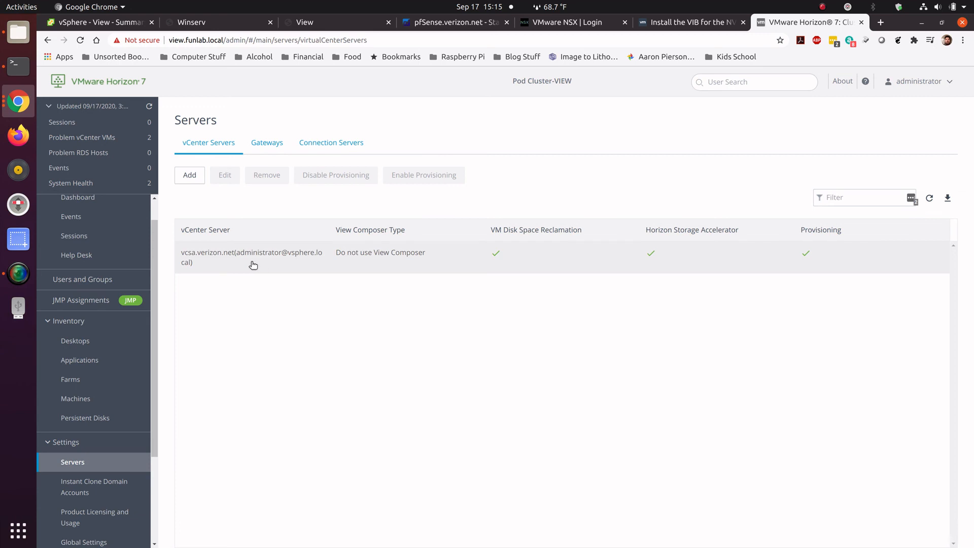
# Examine the connection fields and concurrent operation limits for adding a vCenter server, and cancel the addition
pyautogui.click(191, 176)
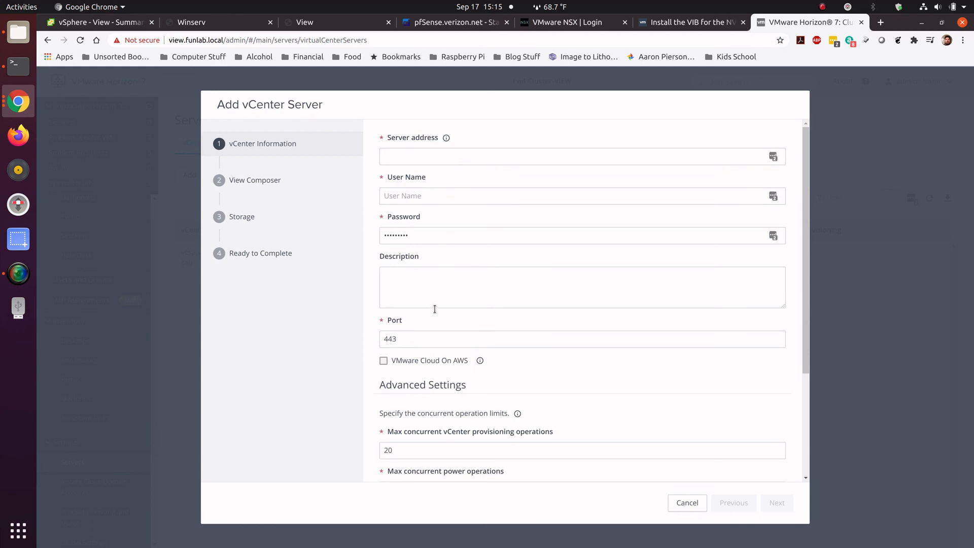
pyautogui.scroll(-3, 427, 388)
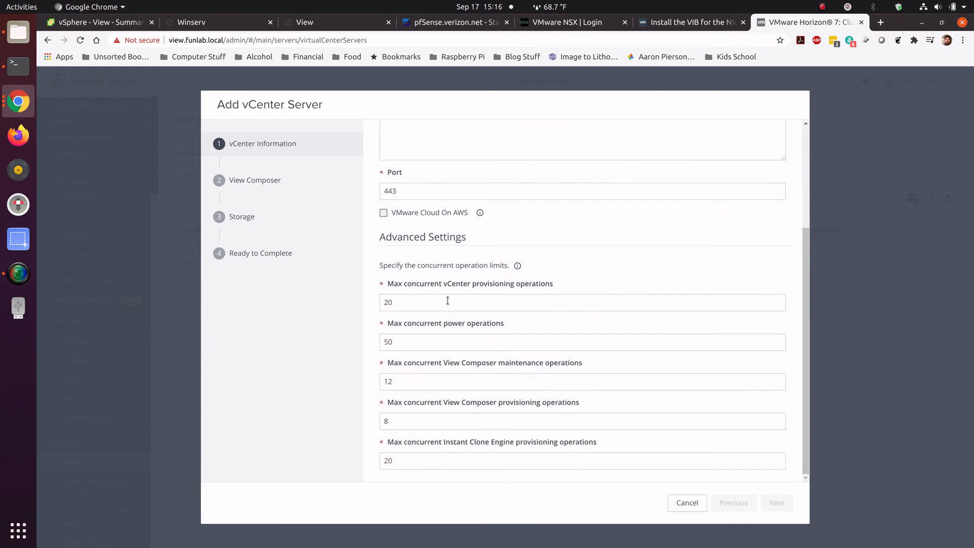
pyautogui.scroll(2, 454, 339)
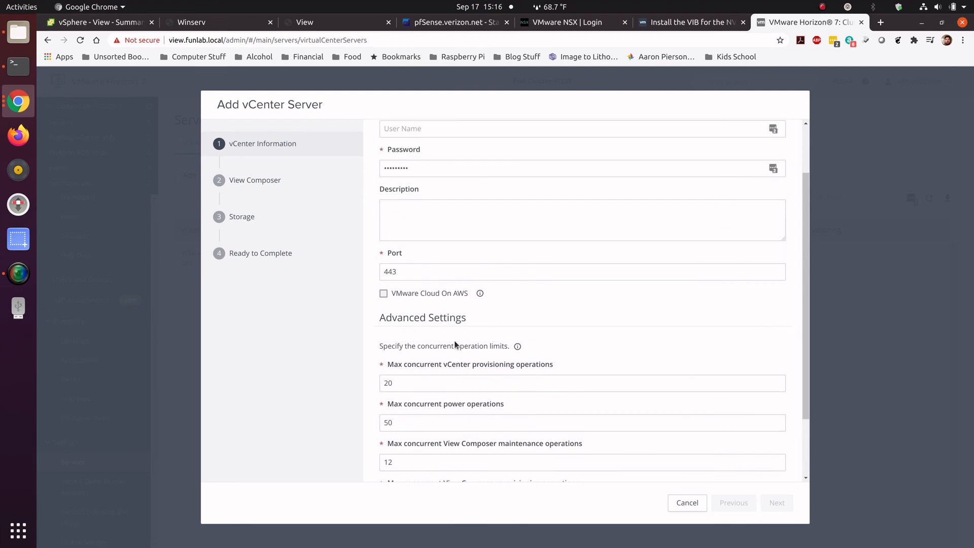
pyautogui.scroll(-2, 486, 332)
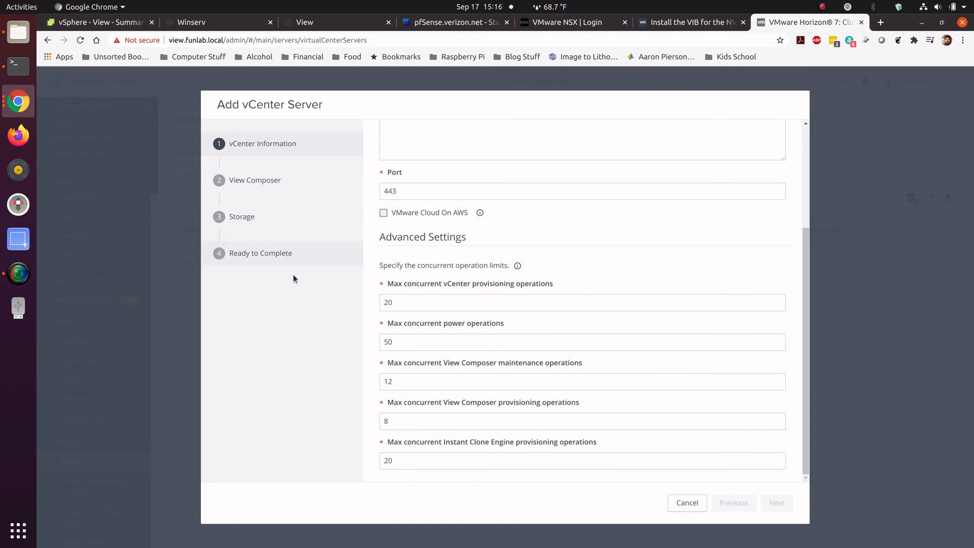
pyautogui.click(687, 502)
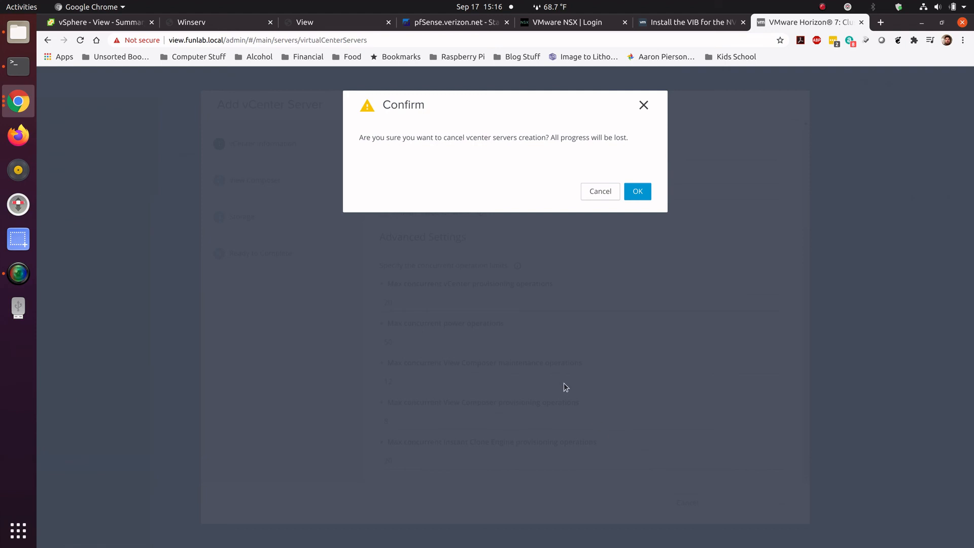
pyautogui.click(634, 196)
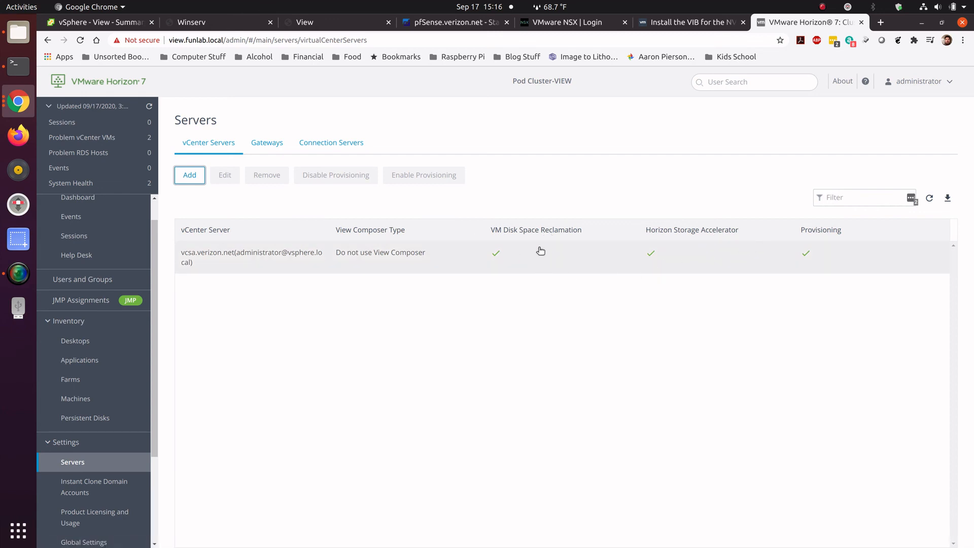
# View the registered gateways and the connection servers of the Horizon pod
pyautogui.click(266, 143)
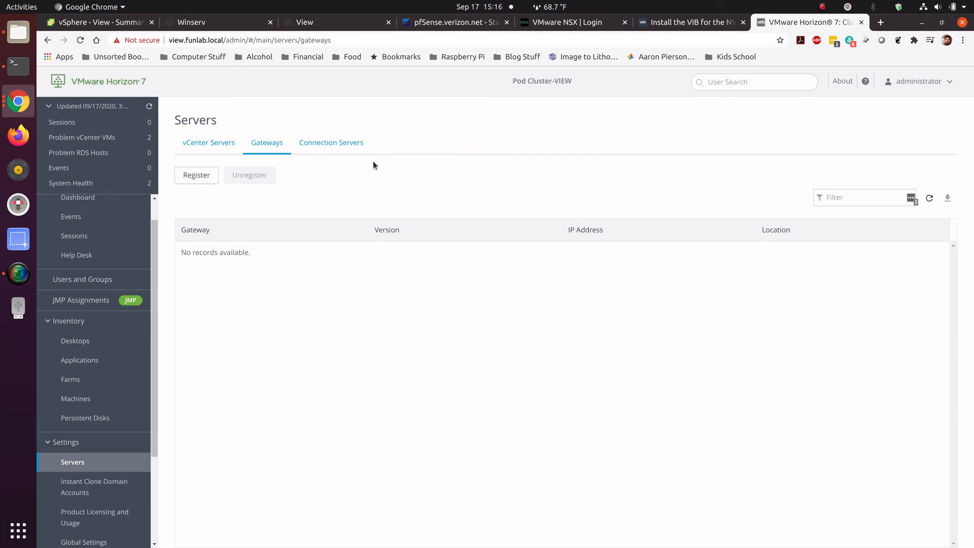
pyautogui.click(338, 149)
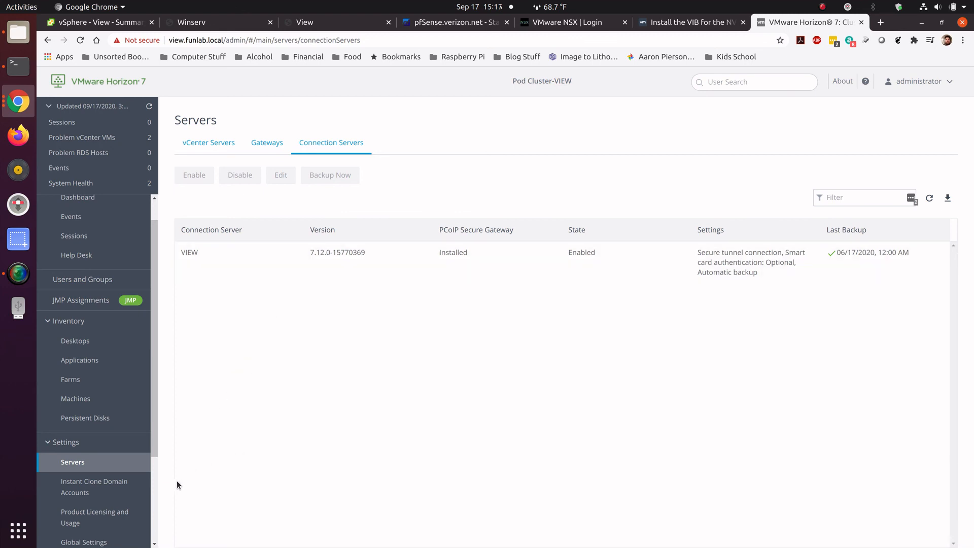
# View the Instant Clone Engine domain accounts and the general global settings of Horizon
pyautogui.click(122, 488)
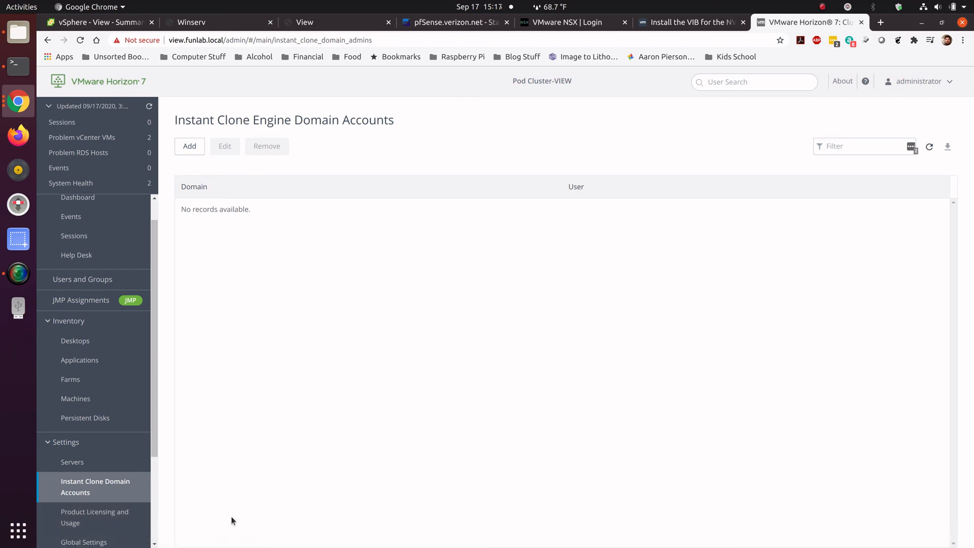
pyautogui.moveTo(154, 431); pyautogui.dragTo(154, 529)
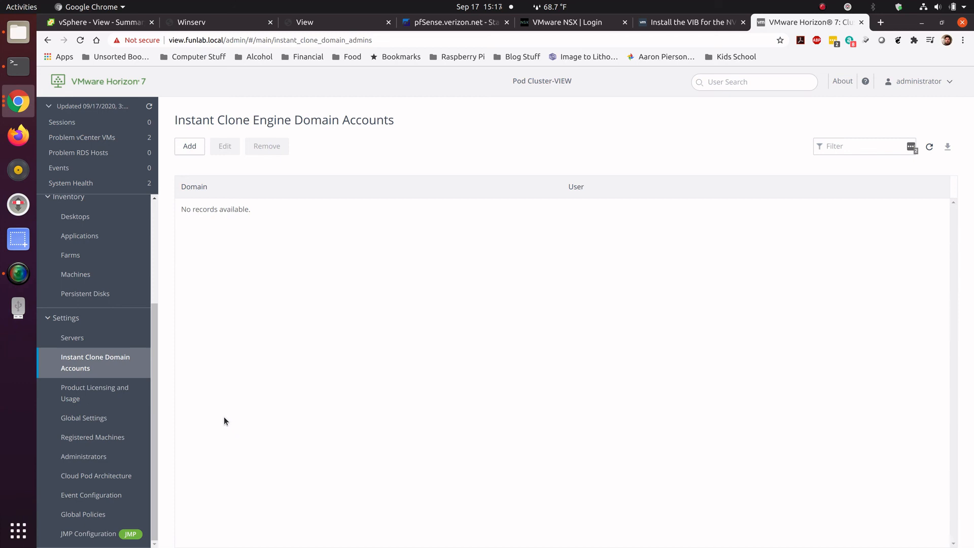
pyautogui.click(126, 423)
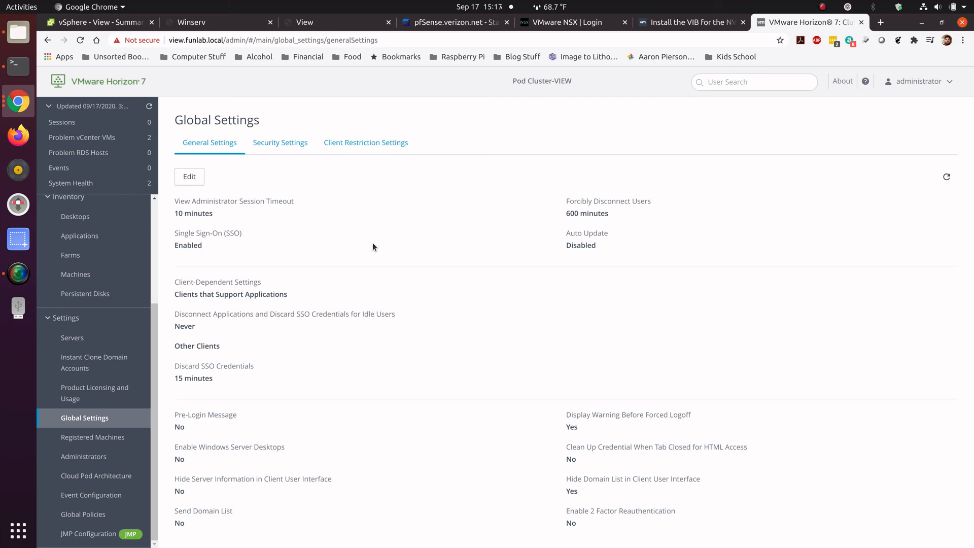
# View Horizon's global security settings, the client restriction settings and the registered RDS hosts
pyautogui.click(299, 145)
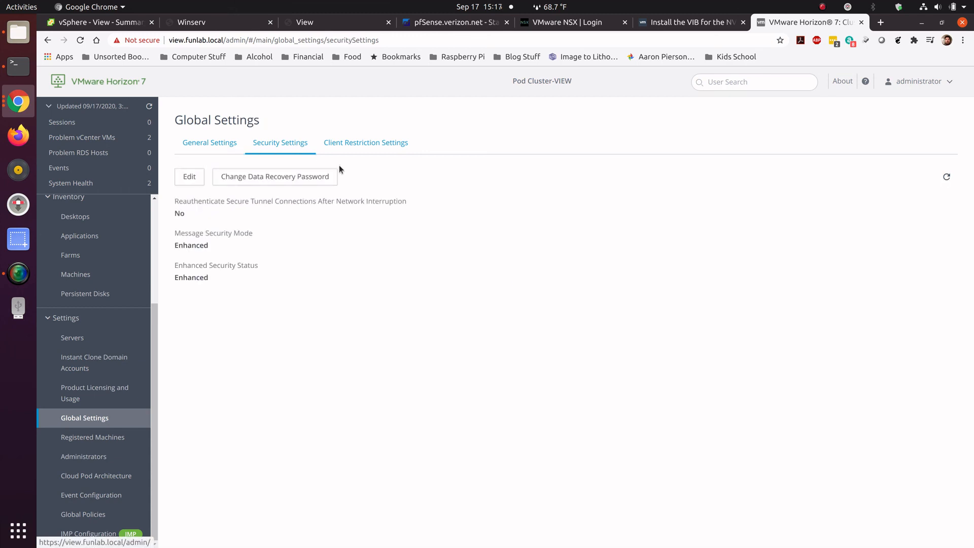
pyautogui.click(381, 148)
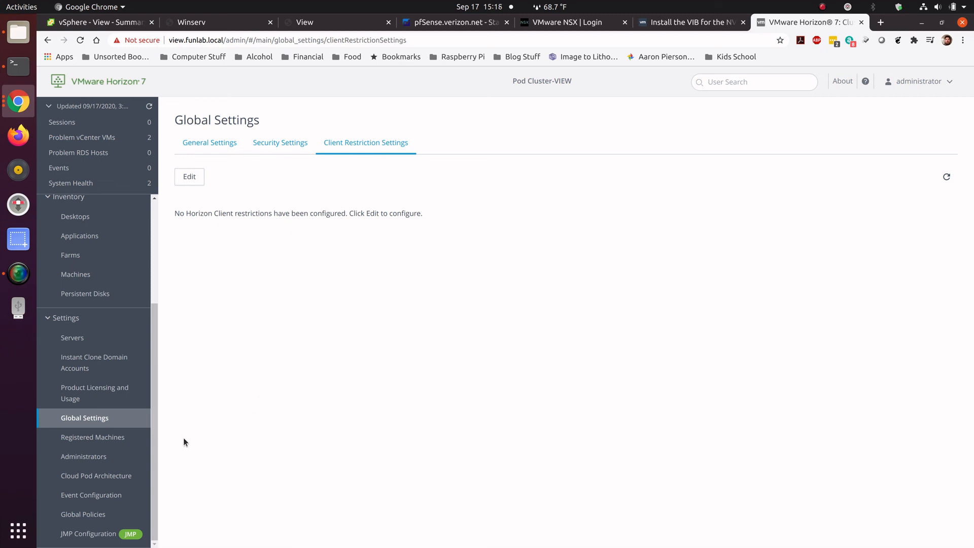
pyautogui.click(91, 439)
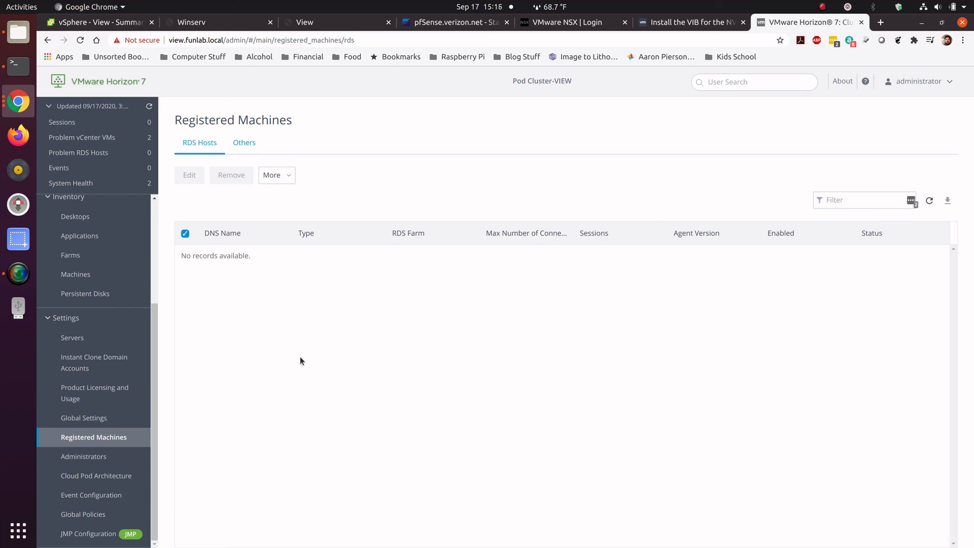
# Start adding a Horizon administrator group: search the entire directory for names containing "domain" and select Domain Admins
pyautogui.click(107, 459)
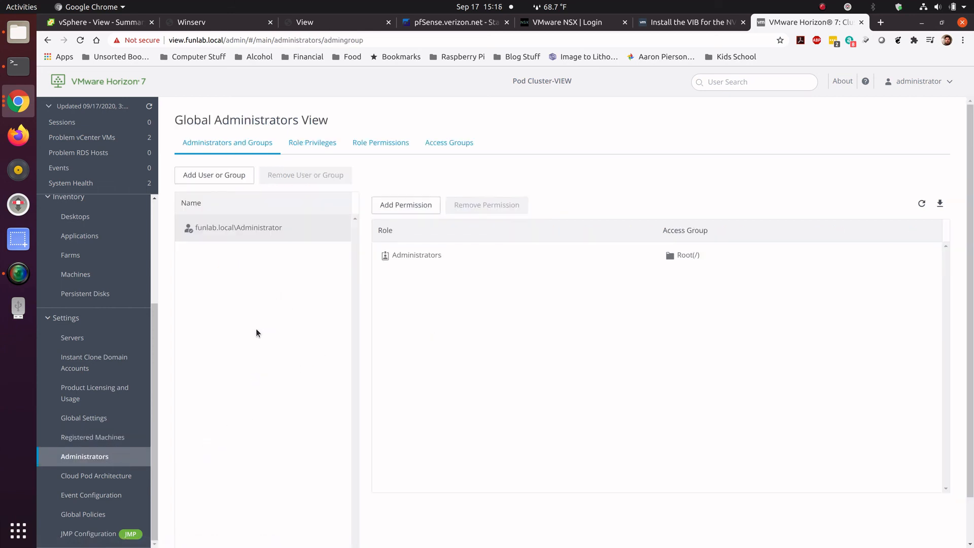
pyautogui.click(222, 176)
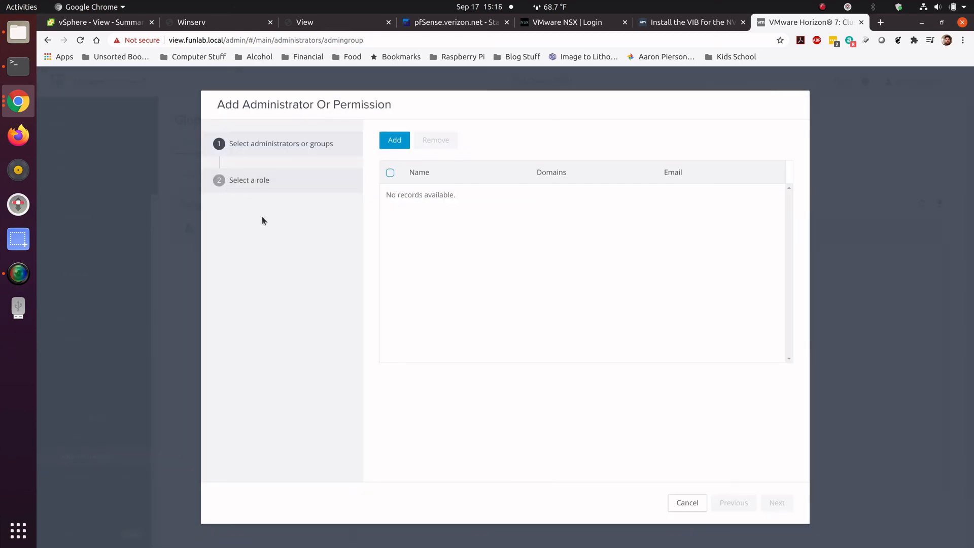
pyautogui.click(393, 142)
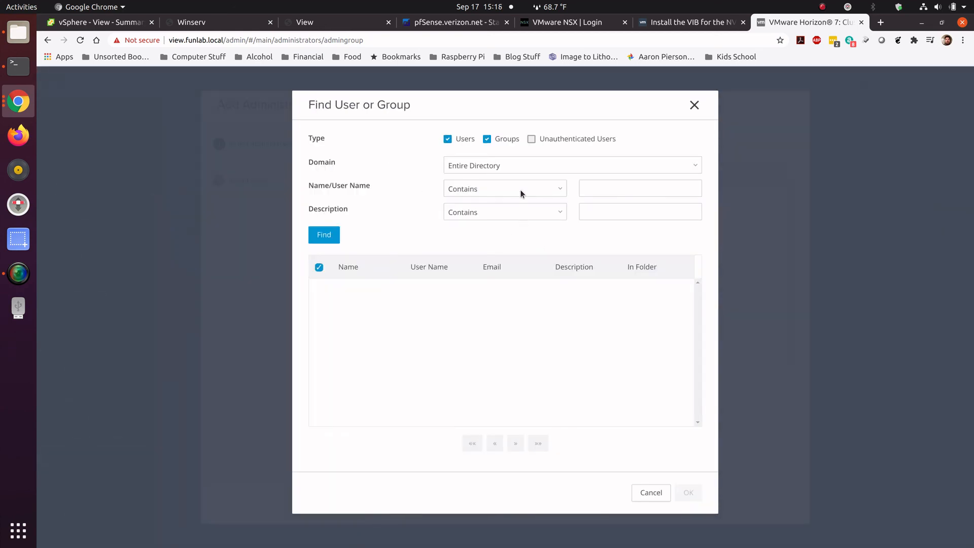
pyautogui.click(621, 189)
pyautogui.write('domain_admins')
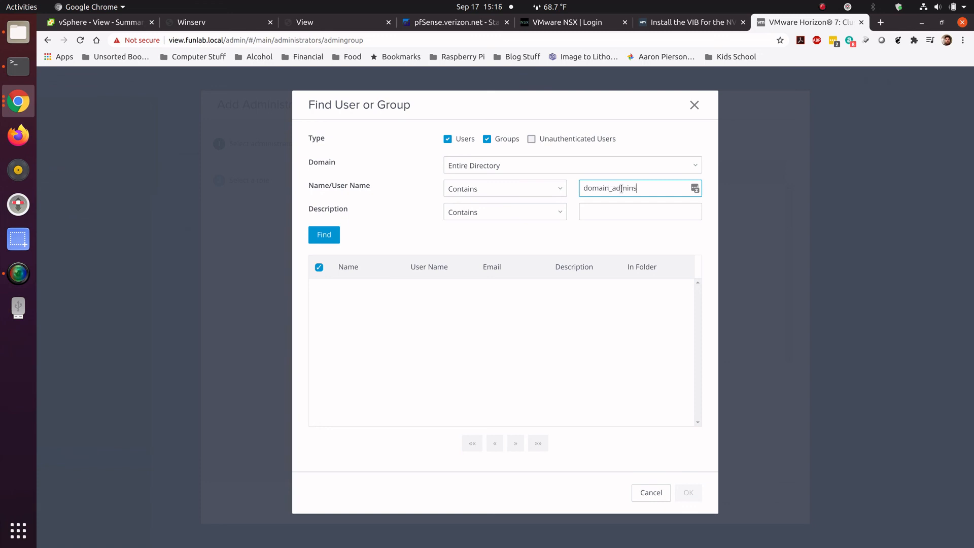
pyautogui.press('Return')
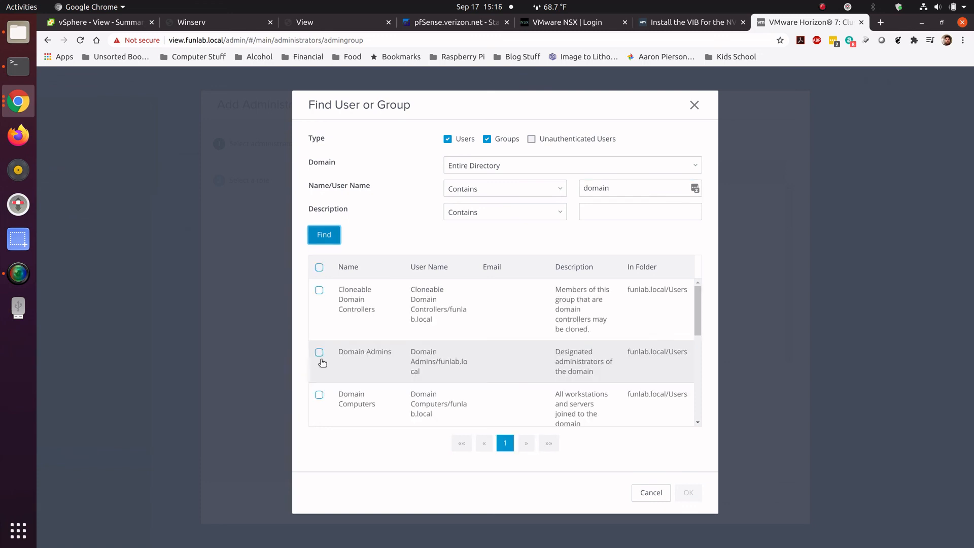
pyautogui.click(319, 352)
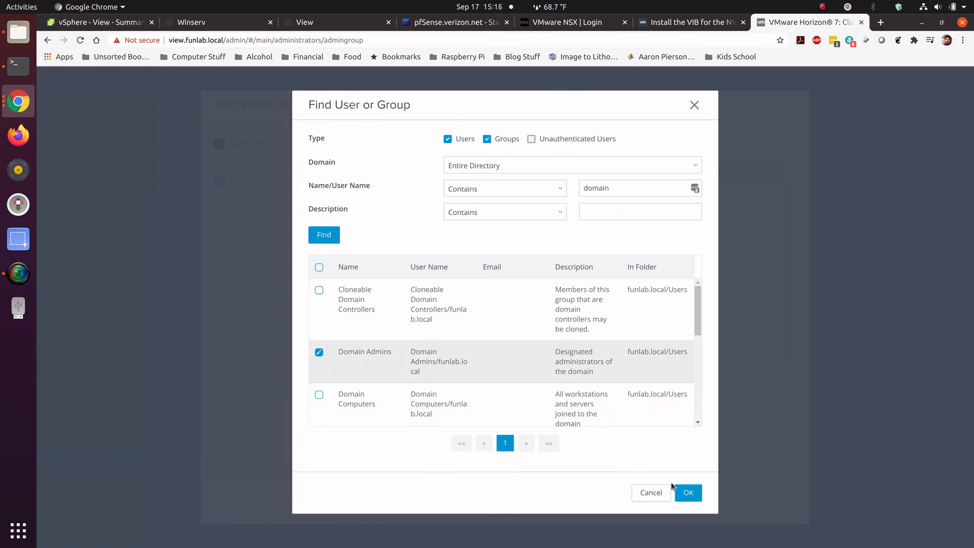
pyautogui.click(688, 492)
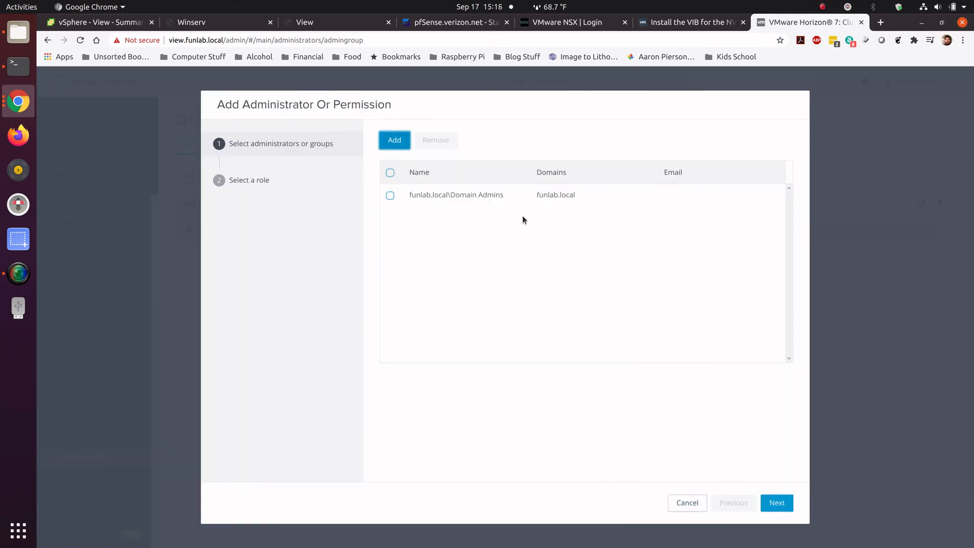
# Assign the Administrators role with the Root(/) access group to Domain Admins and finish adding the permission
pyautogui.click(774, 503)
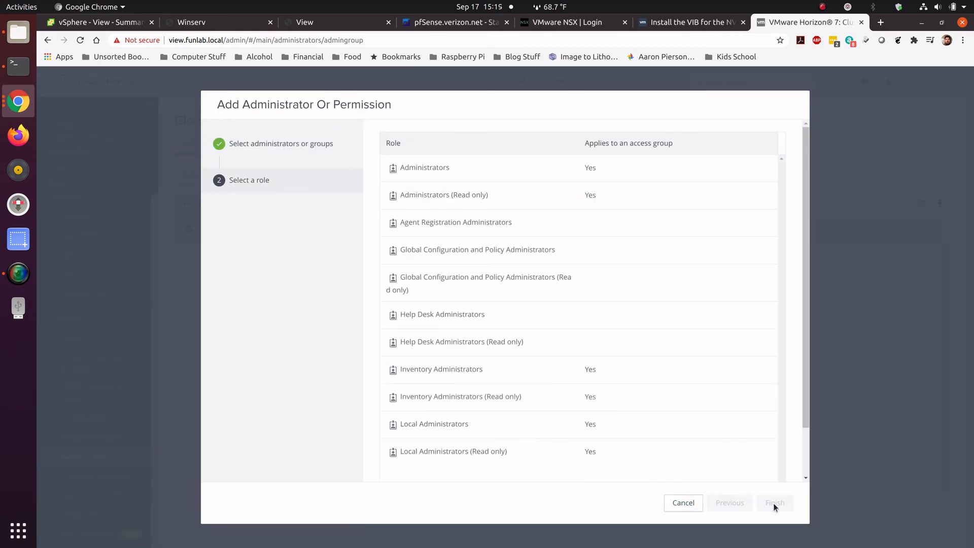
pyautogui.click(451, 169)
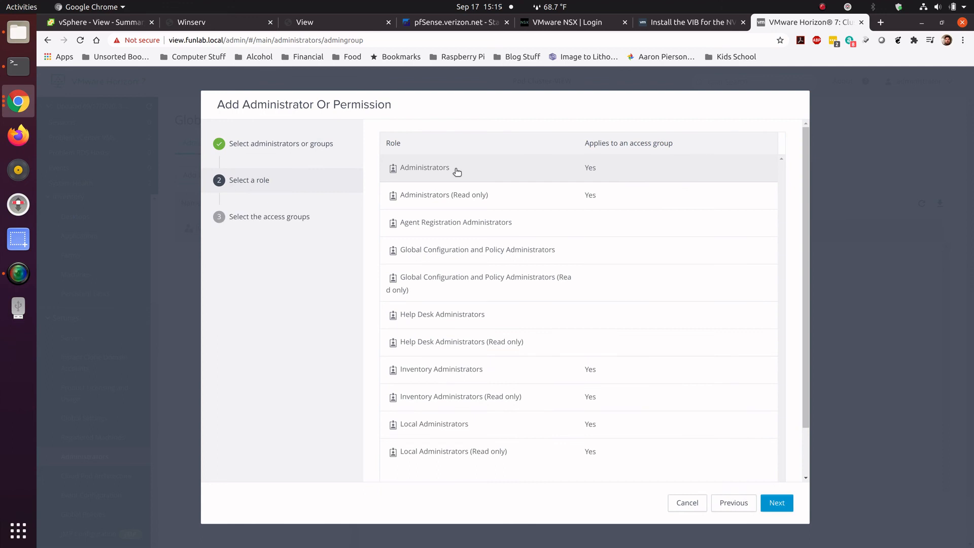
pyautogui.click(779, 508)
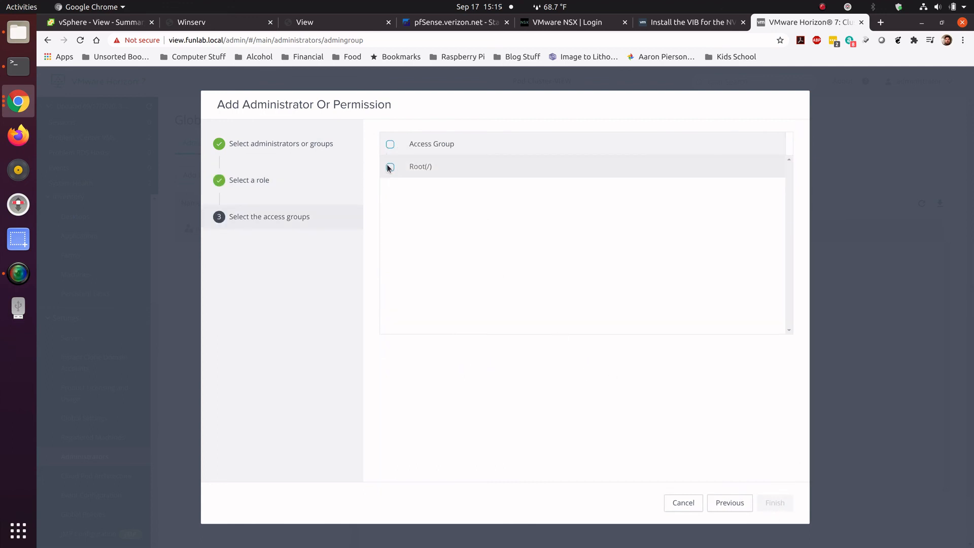
pyautogui.click(389, 167)
pyautogui.click(773, 502)
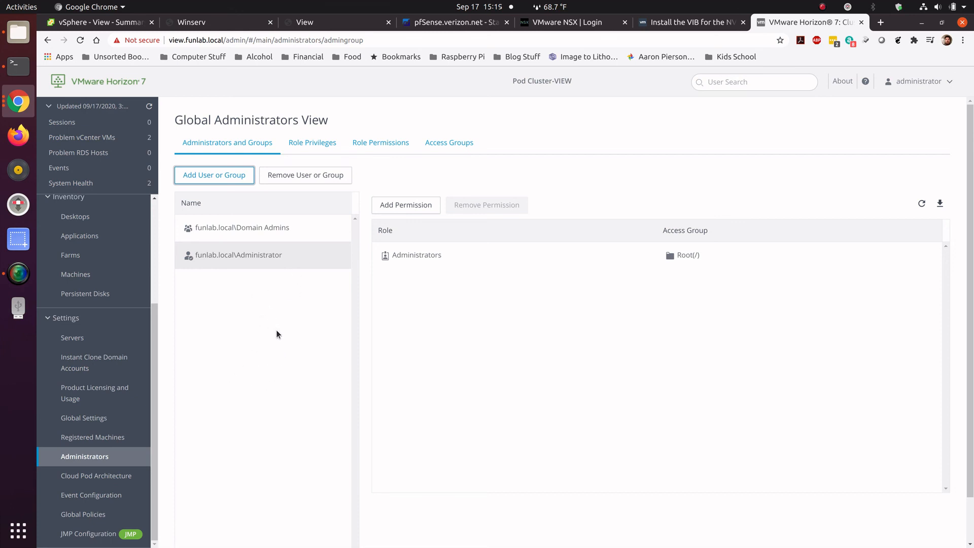
# View the Cloud Pod Architecture, event configuration, global policies and JMP server settings of Horizon
pyautogui.click(127, 476)
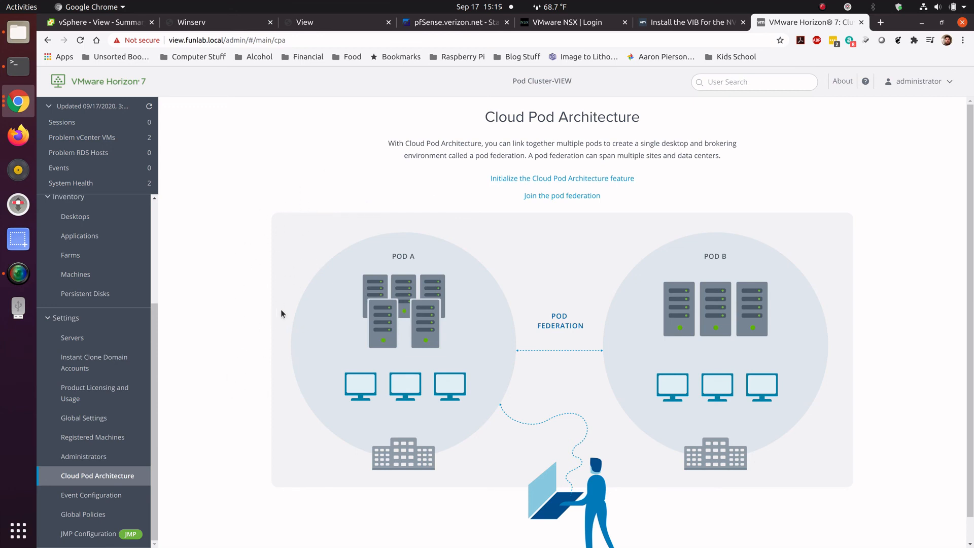
pyautogui.click(99, 498)
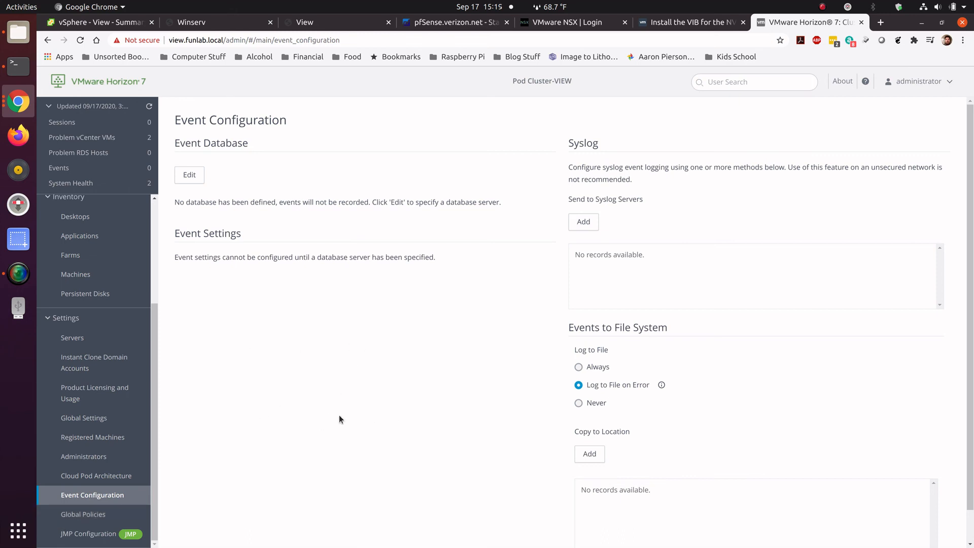
pyautogui.click(96, 517)
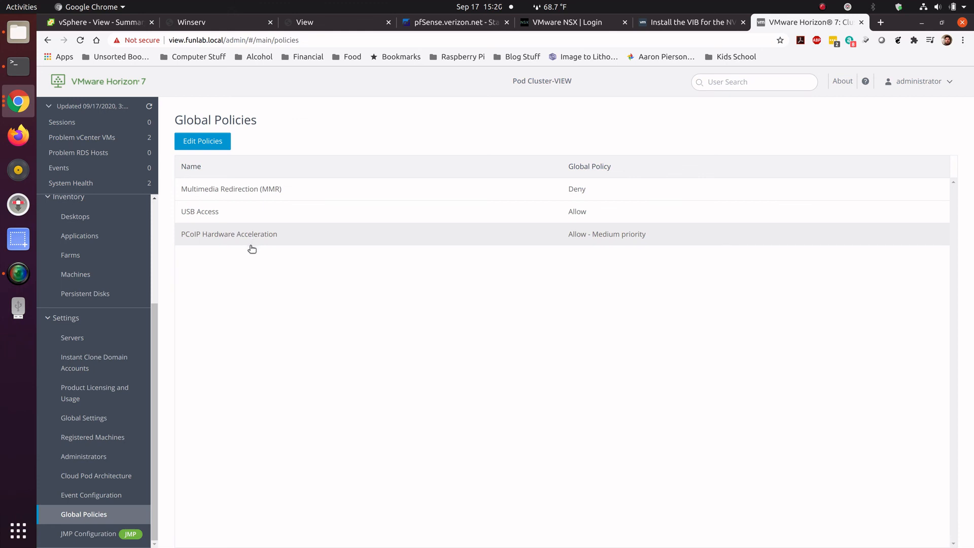
pyautogui.click(90, 534)
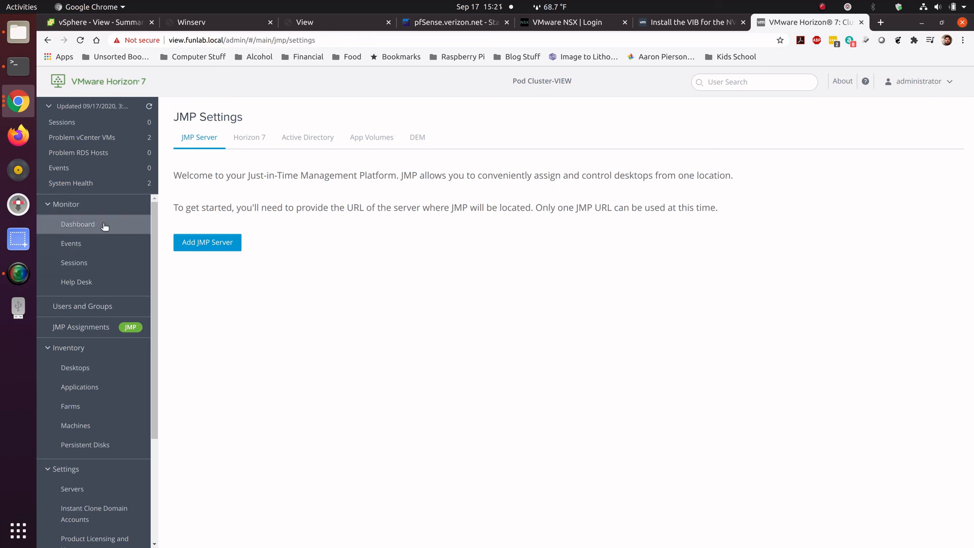
# Delete the RHEL desktop pool, removing its VMs from View Manager only
pyautogui.click(87, 366)
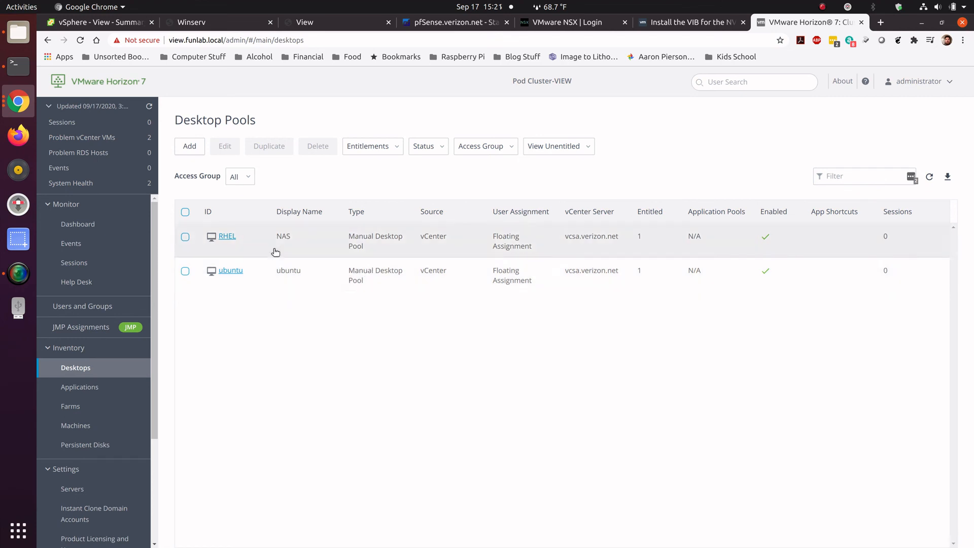
pyautogui.click(185, 238)
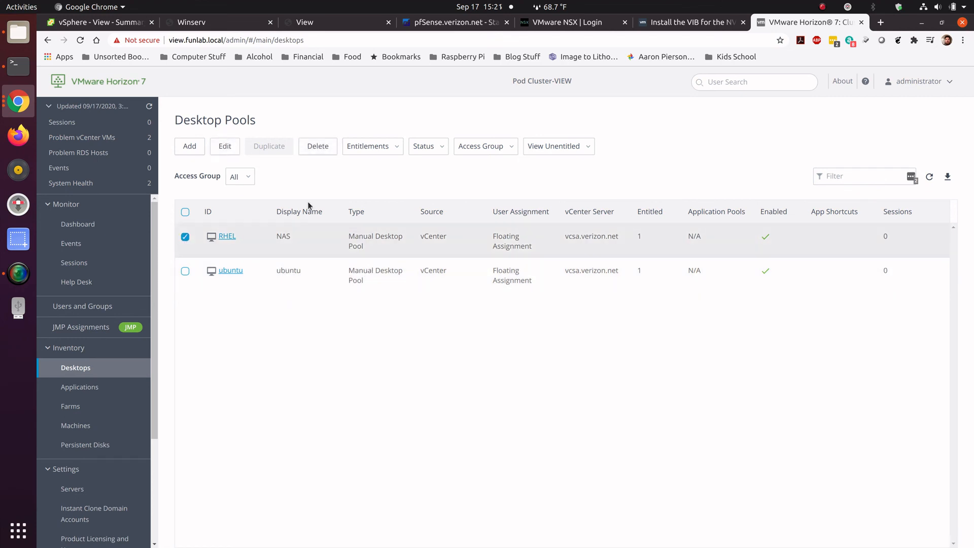
pyautogui.click(317, 147)
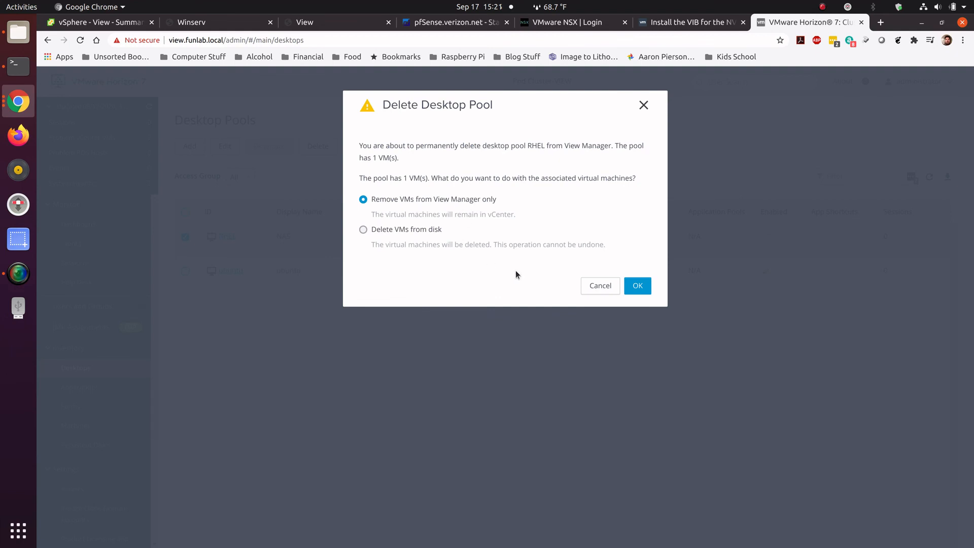
pyautogui.click(639, 286)
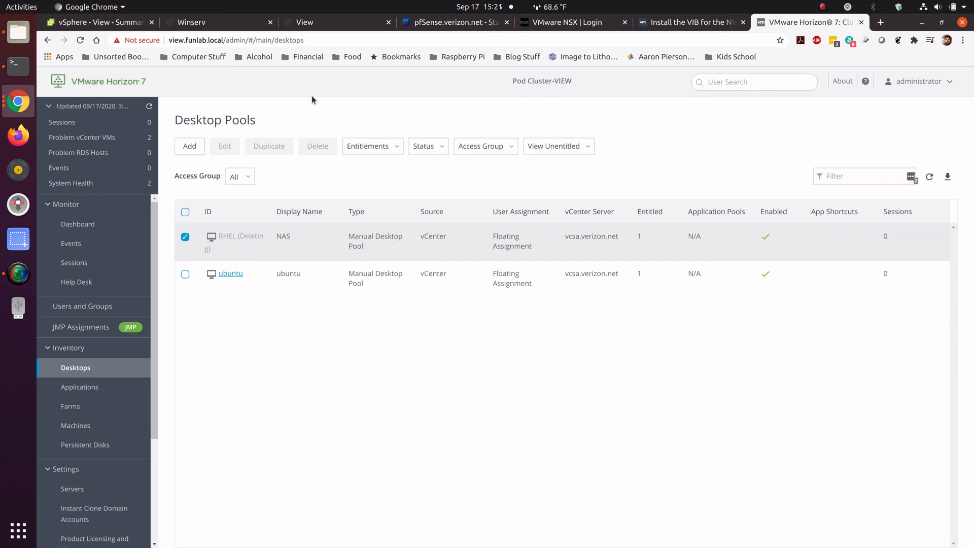
# Switch to the View VM's console and close its Horizon browser session and the Windows Firewall window, leaving the Command Prompt open
pyautogui.click(309, 26)
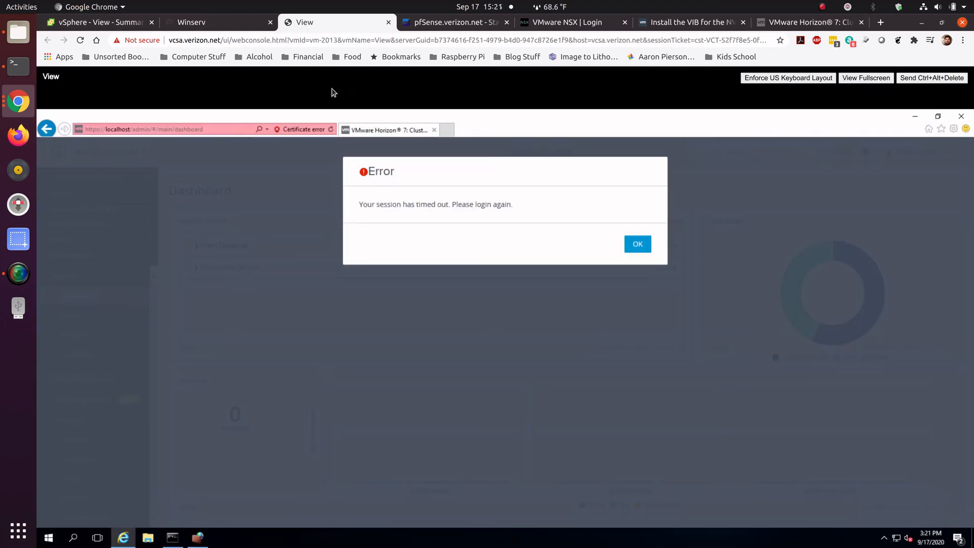
pyautogui.click(634, 244)
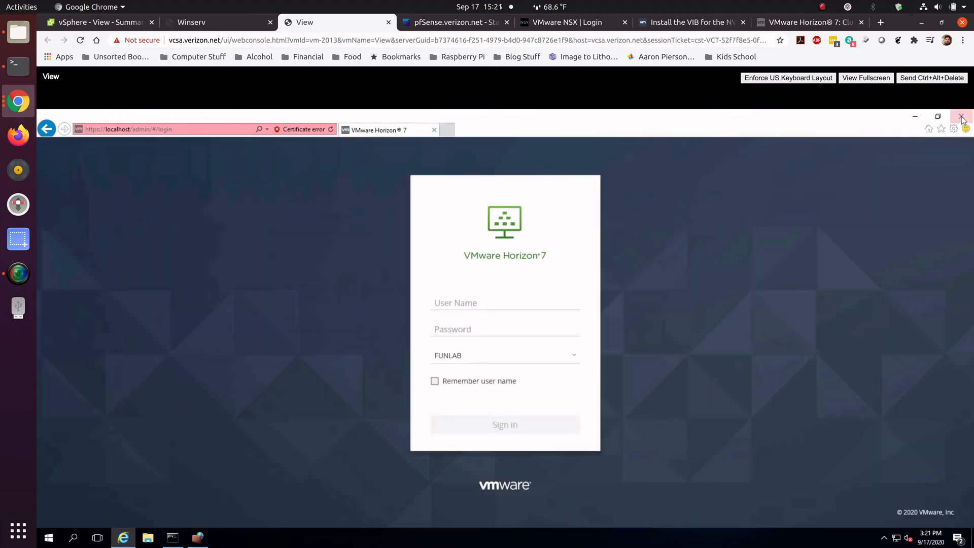
pyautogui.click(962, 116)
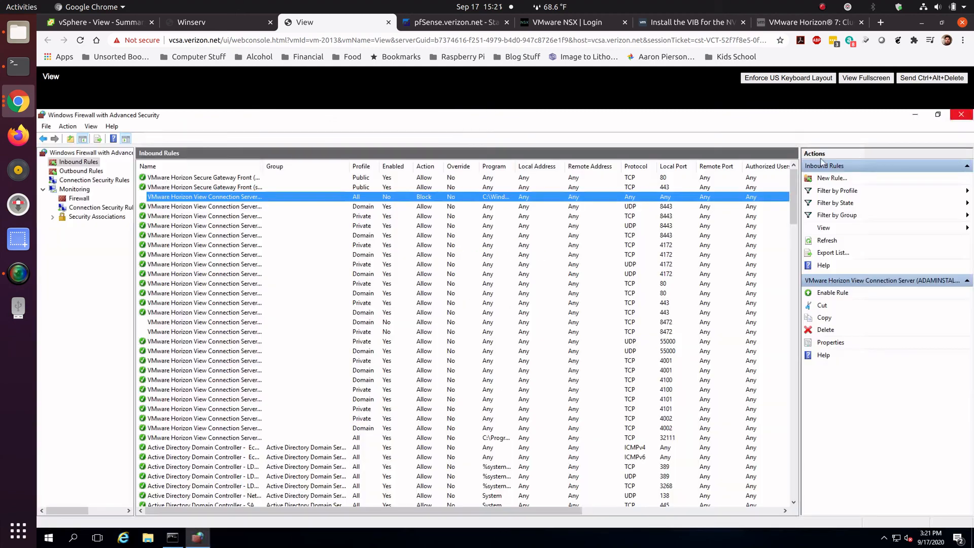
pyautogui.click(961, 114)
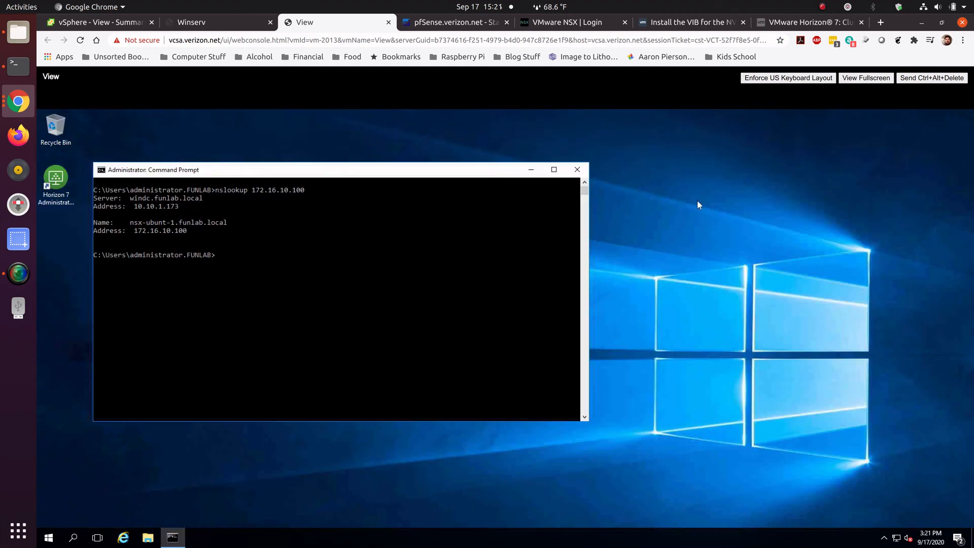
pyautogui.click(288, 296)
# Switch to the vSphere Client and open a web console for the NSX_Ubuntu_03 virtual machine
pyautogui.click(127, 23)
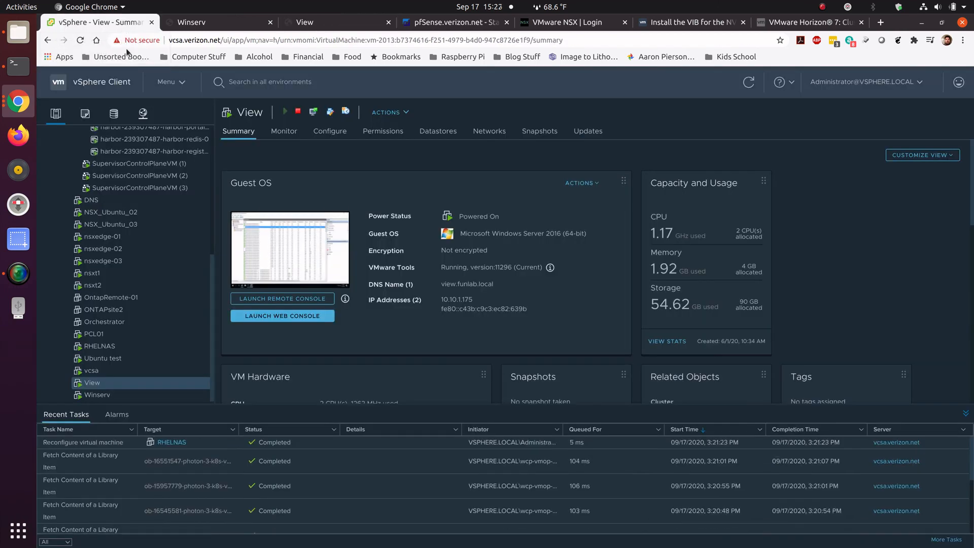
pyautogui.click(144, 225)
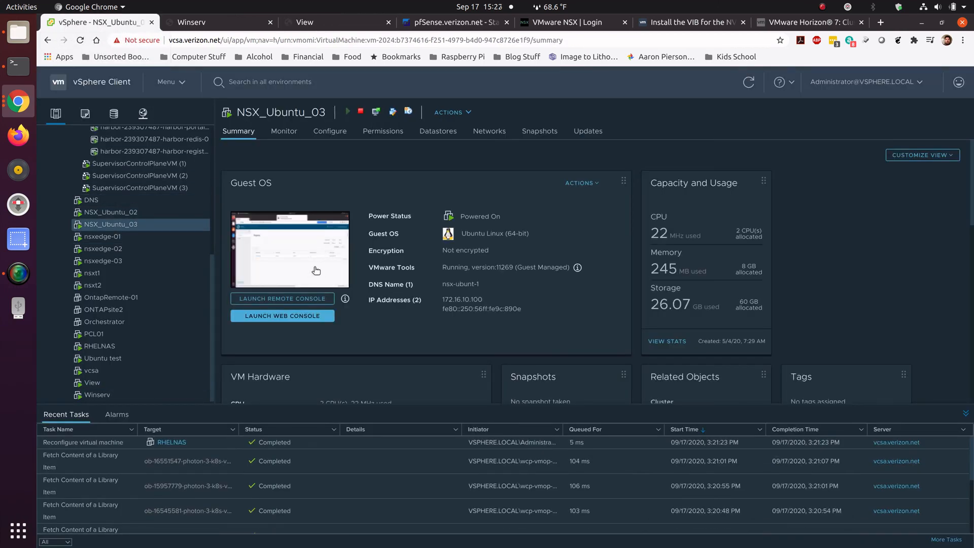
pyautogui.click(321, 254)
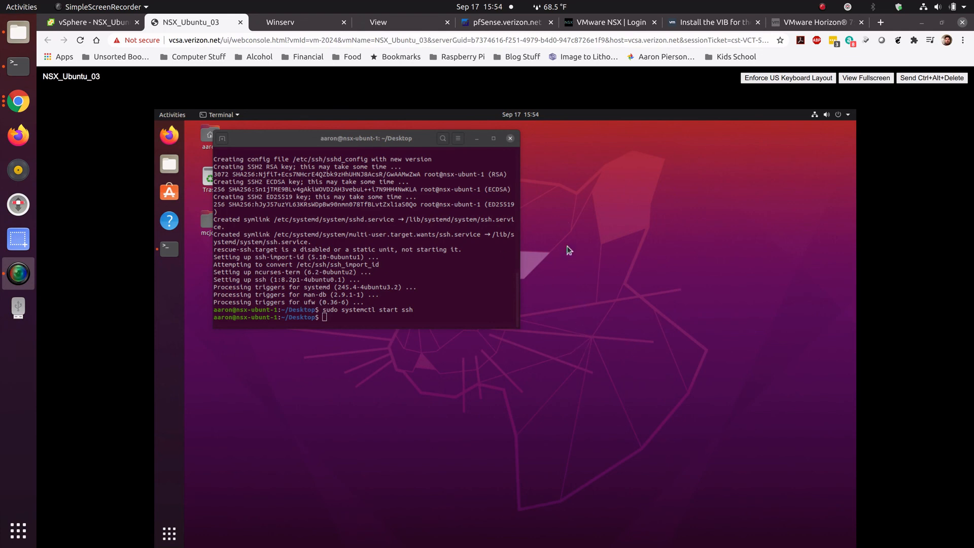
# Try to add a PCI device to NSX_Ubuntu_03 in its virtual hardware settings, and cancel the edit
pyautogui.click(124, 25)
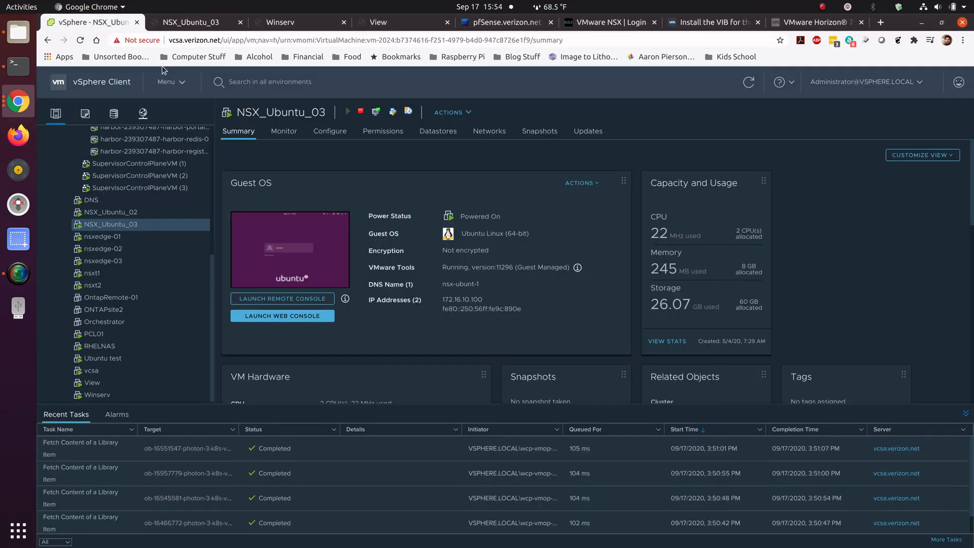
pyautogui.rightClick(163, 223)
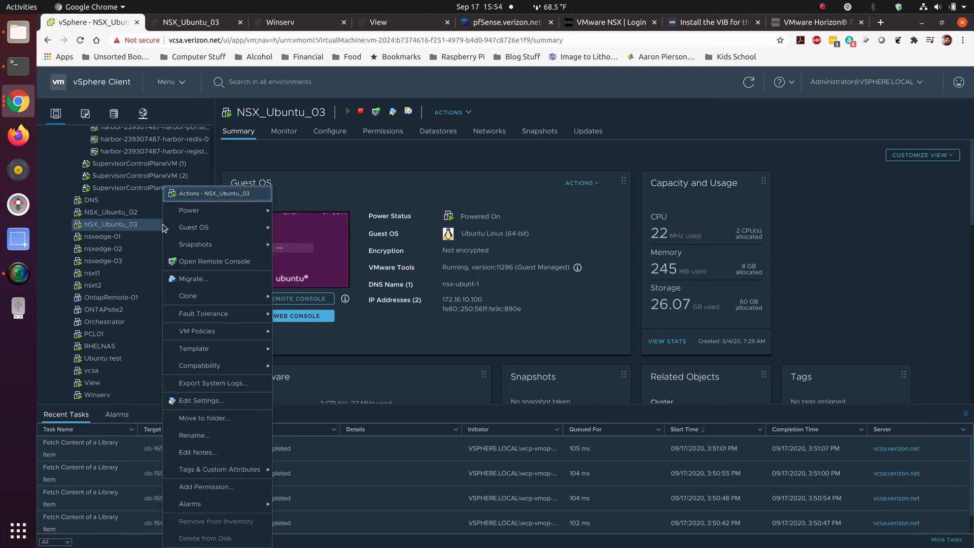
pyautogui.click(193, 402)
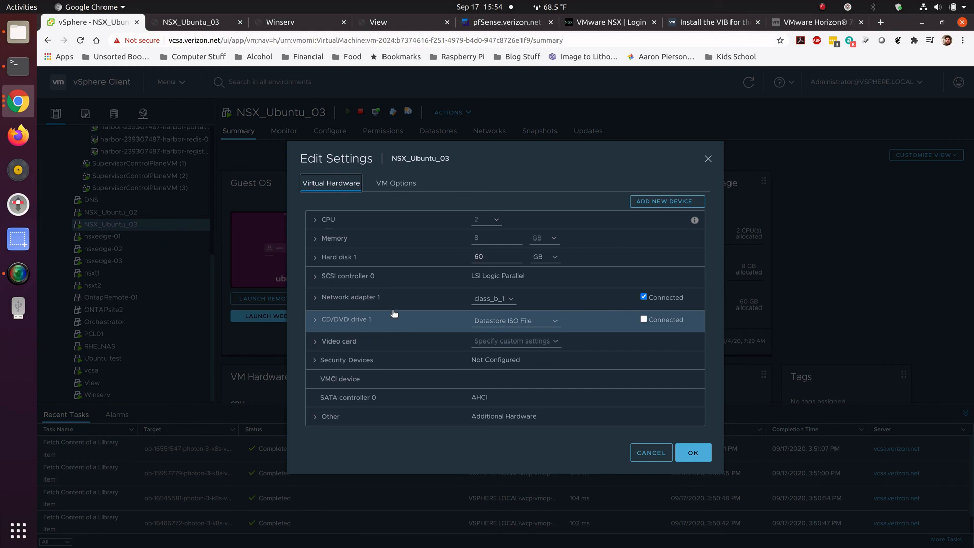
pyautogui.click(643, 208)
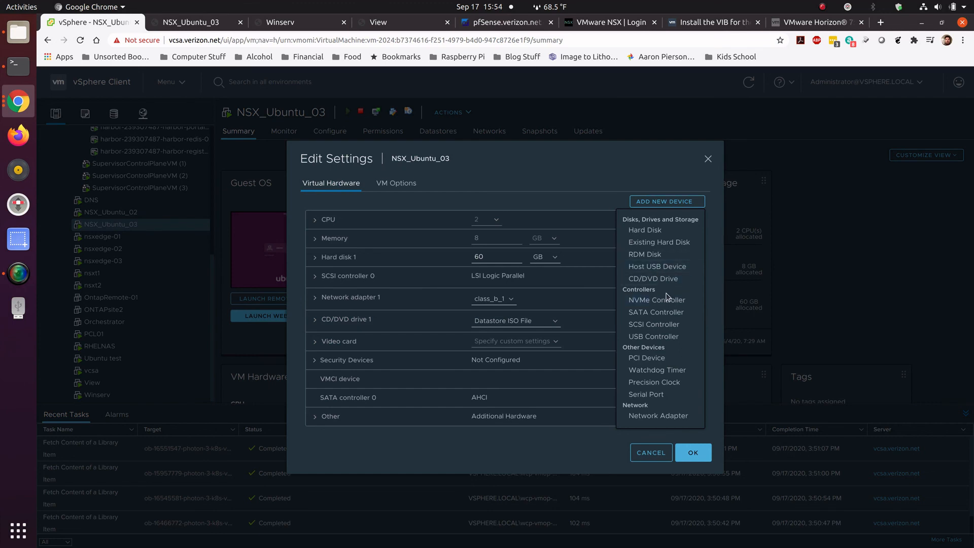
pyautogui.click(669, 358)
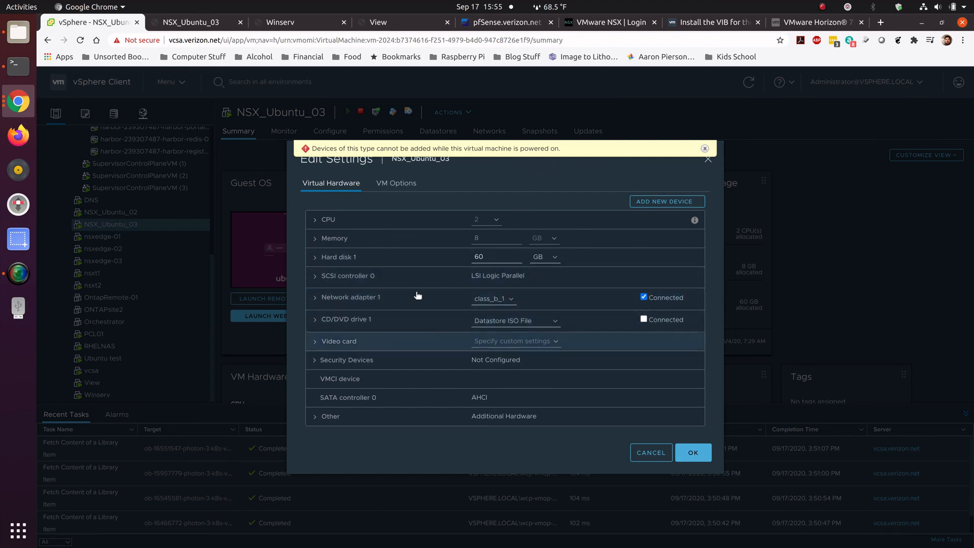
pyautogui.click(651, 452)
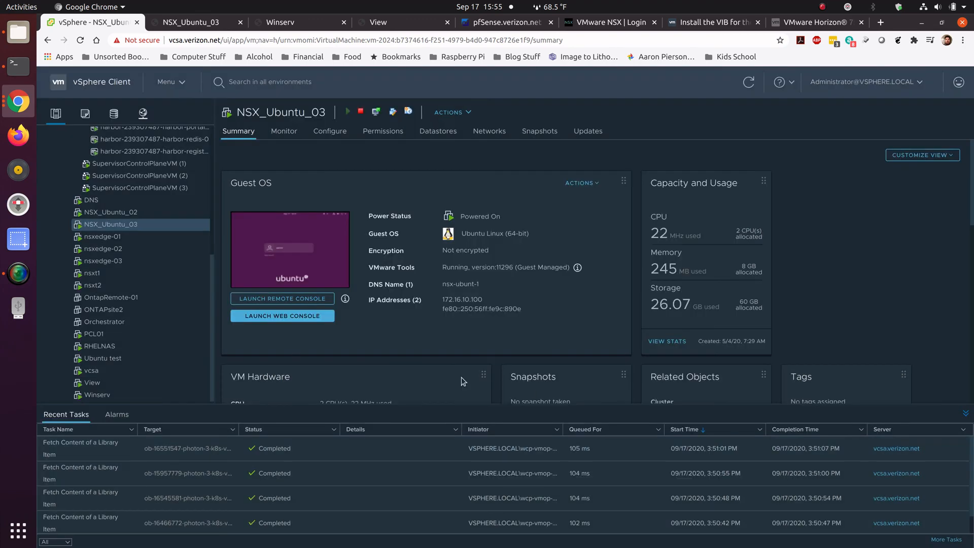
# Try to add a PCI device to the ONTAPsite2 virtual machine in its hardware settings, and cancel the edit
pyautogui.rightClick(111, 310)
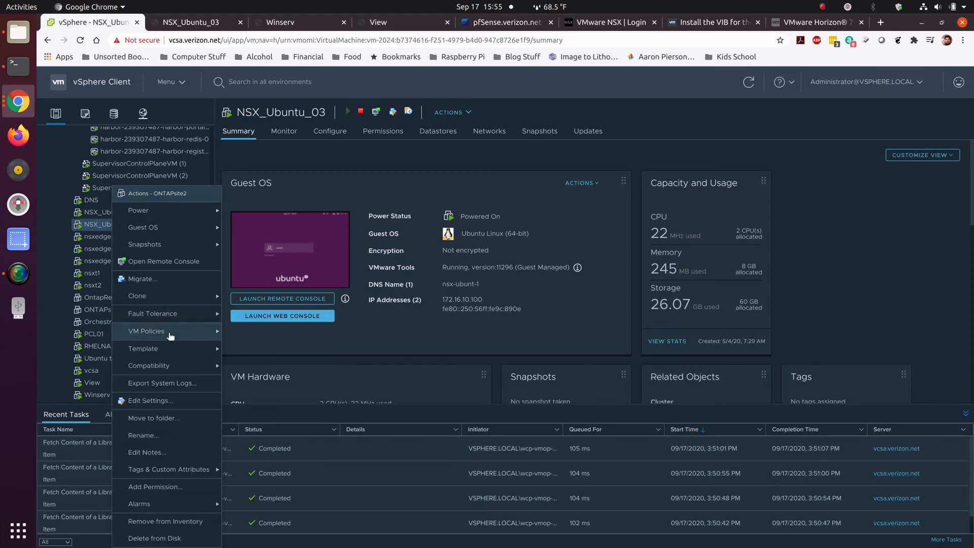
pyautogui.click(177, 400)
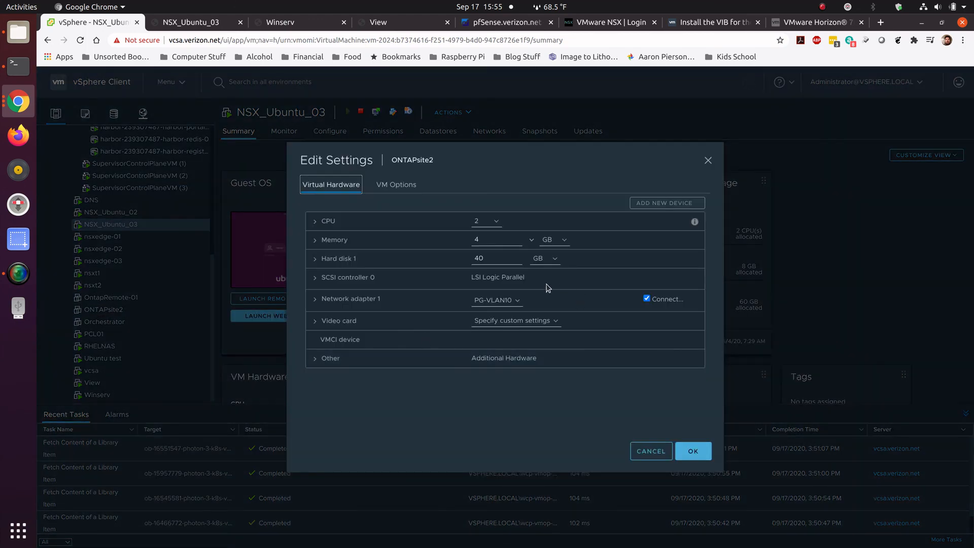
pyautogui.click(646, 204)
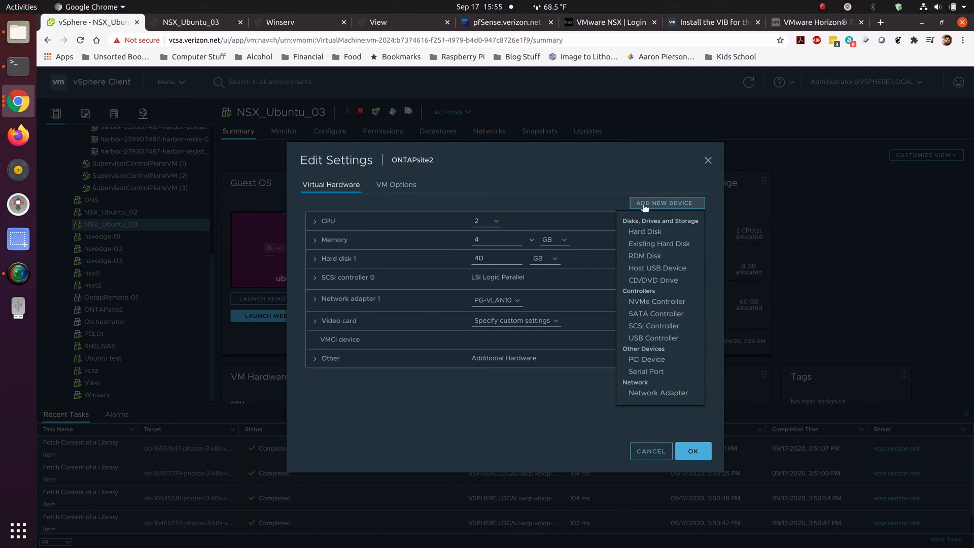
pyautogui.click(667, 360)
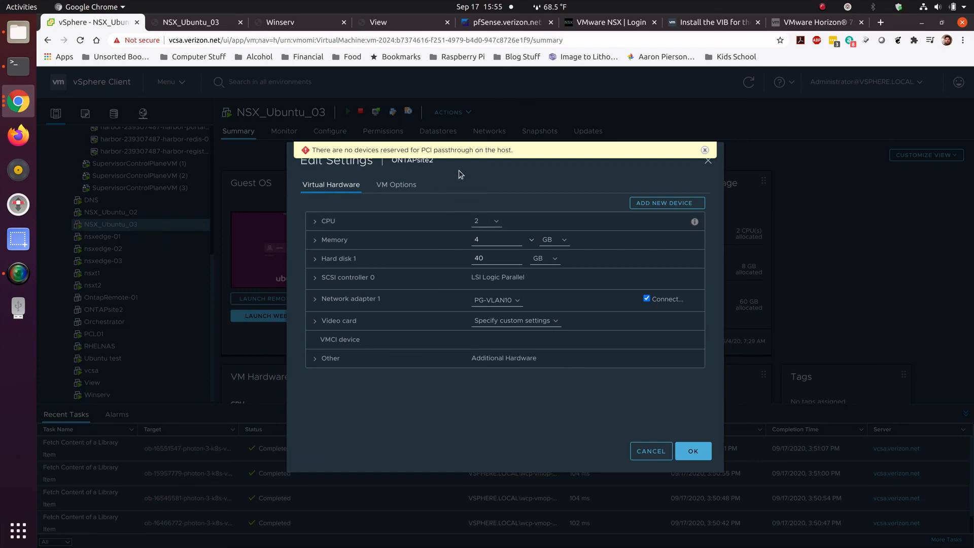
pyautogui.click(640, 453)
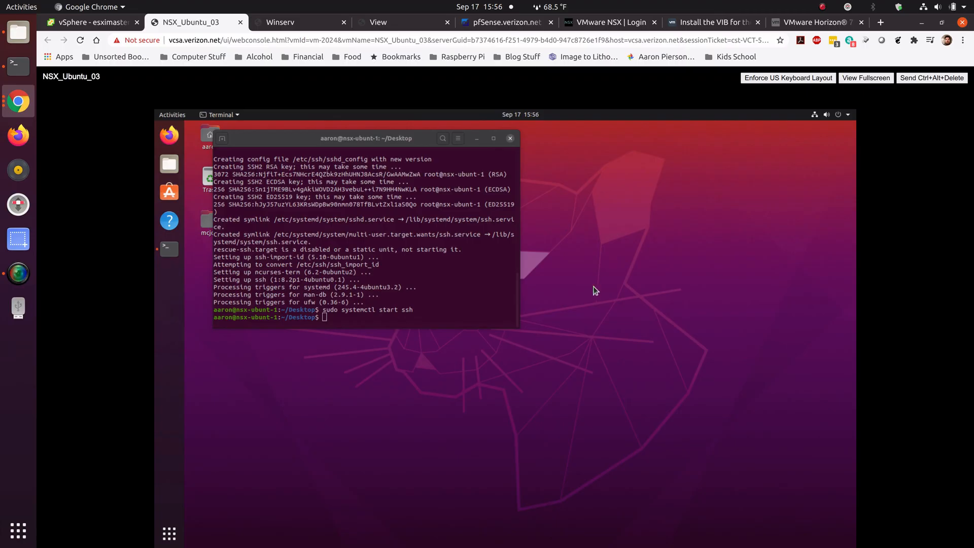
# In the NSX_Ubuntu_03 console's terminal, look up the Horizon server's DNS record for view.funlab.local with nslookup
pyautogui.click(483, 278)
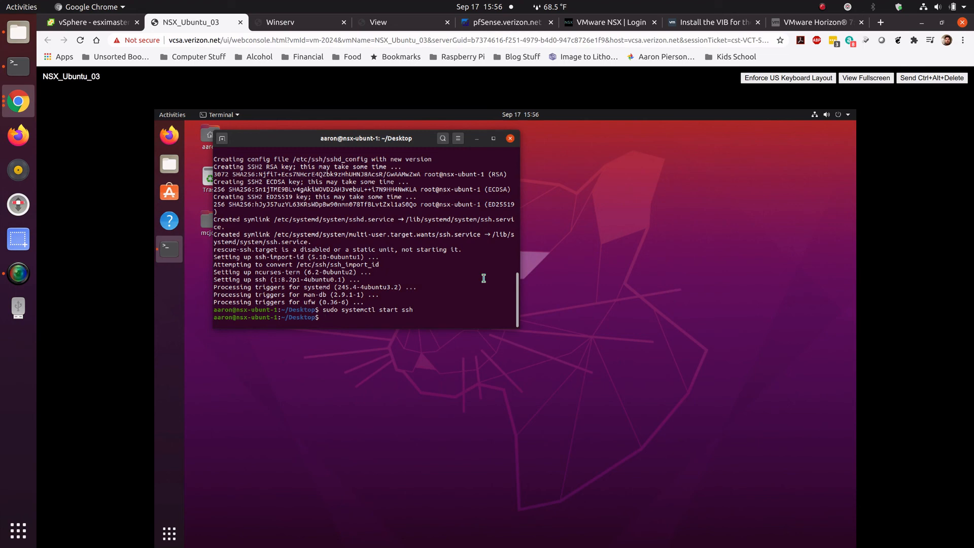
pyautogui.write('nslookup')
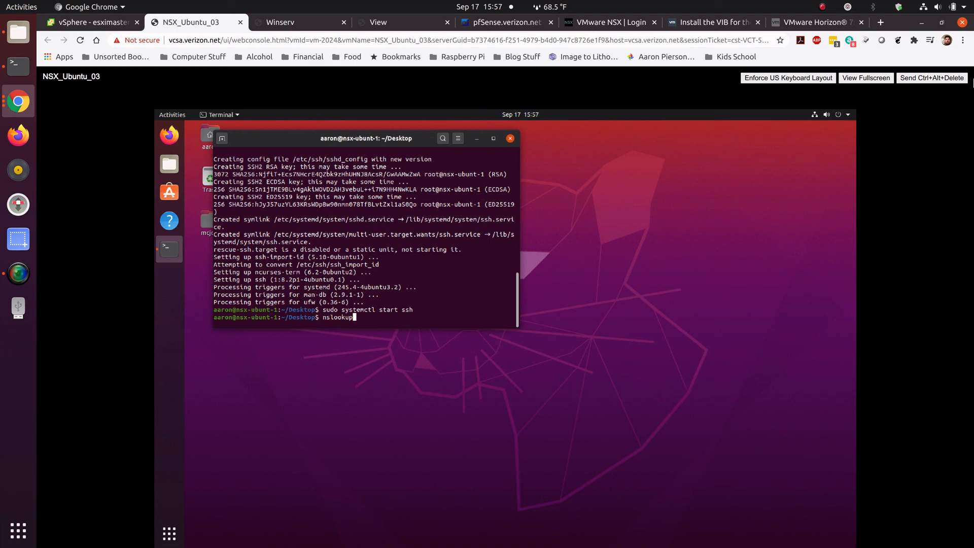
pyautogui.click(828, 24)
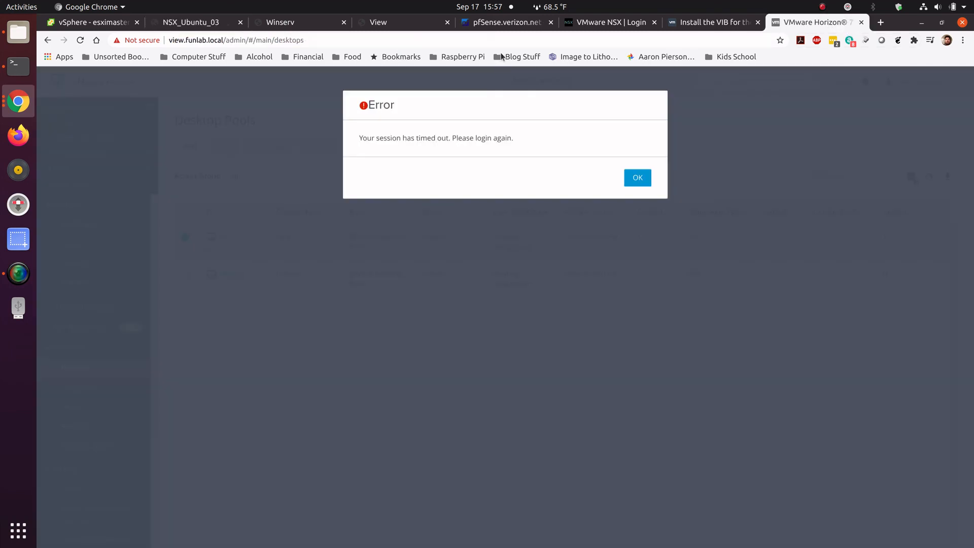
pyautogui.click(216, 25)
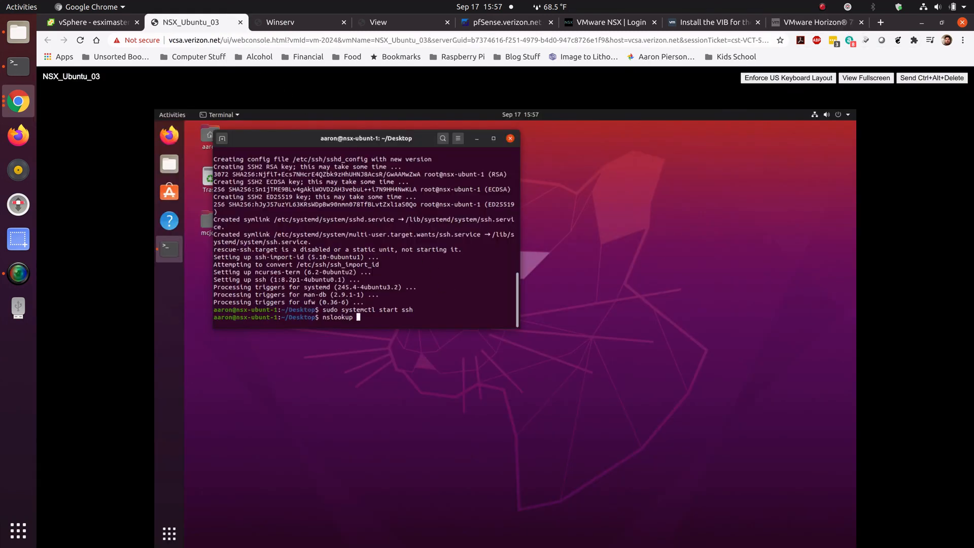
pyautogui.write('view.funlab.local')
pyautogui.press('Return')
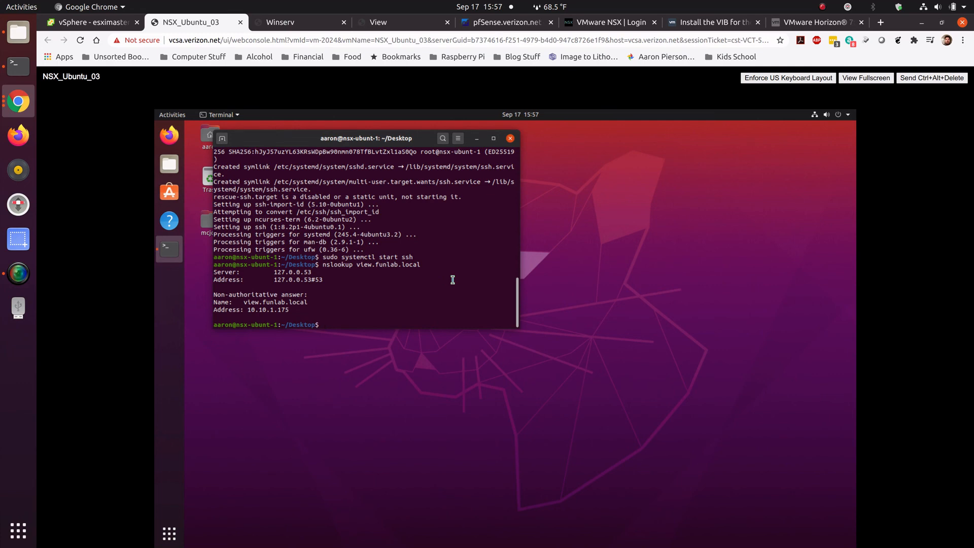
# List the contents of the home directory and of its Downloads folder
pyautogui.write('cd ..')
pyautogui.press('Return')
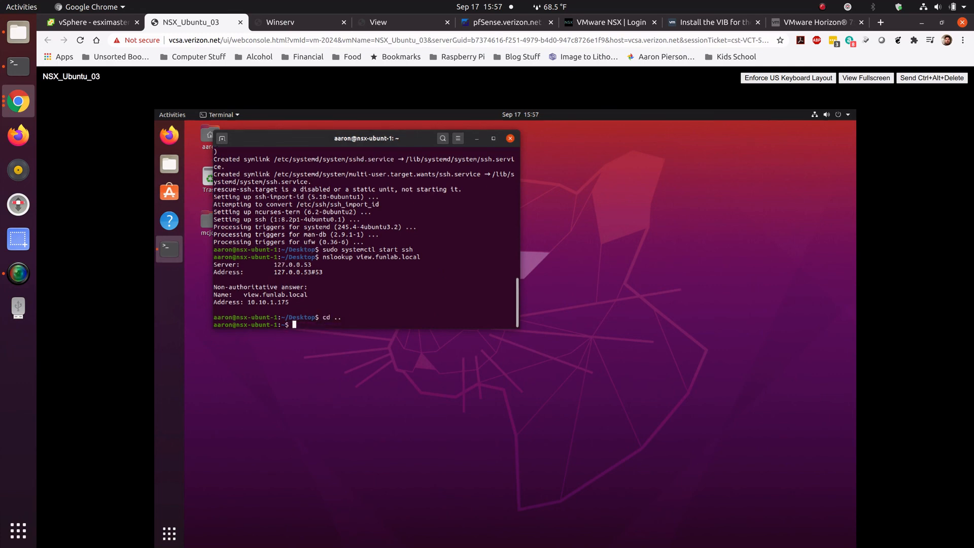
pyautogui.write('ls')
pyautogui.press('Return')
pyautogui.write('cd D')
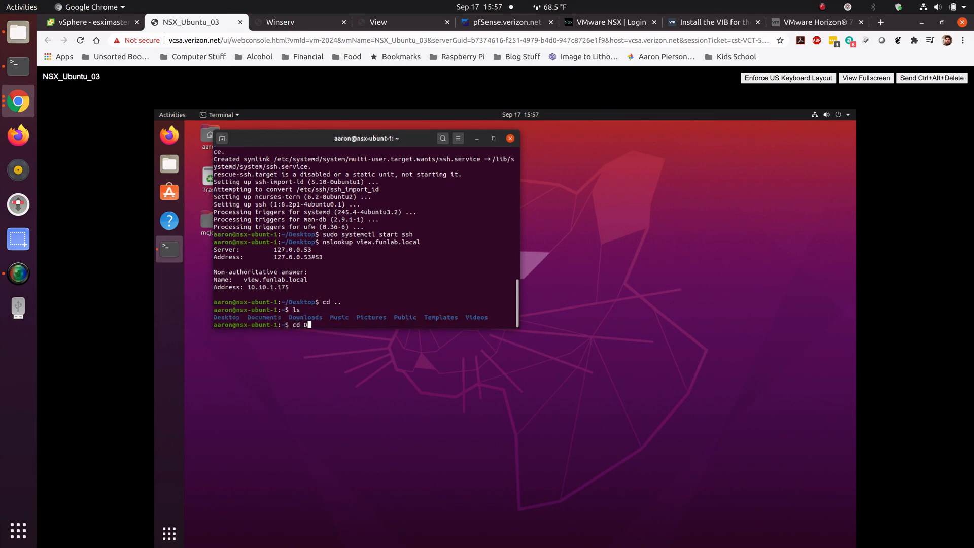
pyautogui.write('ownloads/')
pyautogui.press('Return')
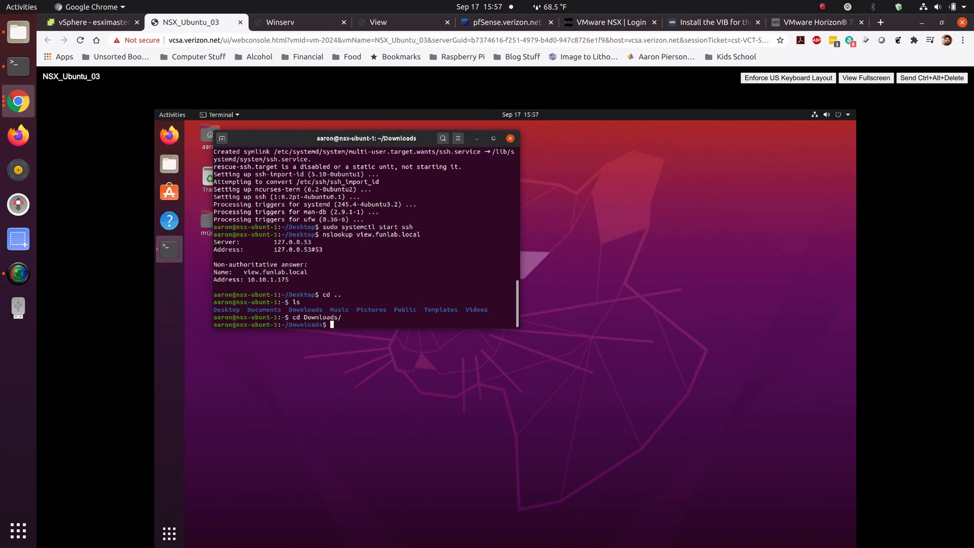
pyautogui.write('ls')
pyautogui.press('Return')
# Change to the Documents folder and list its contents
pyautogui.write('c')
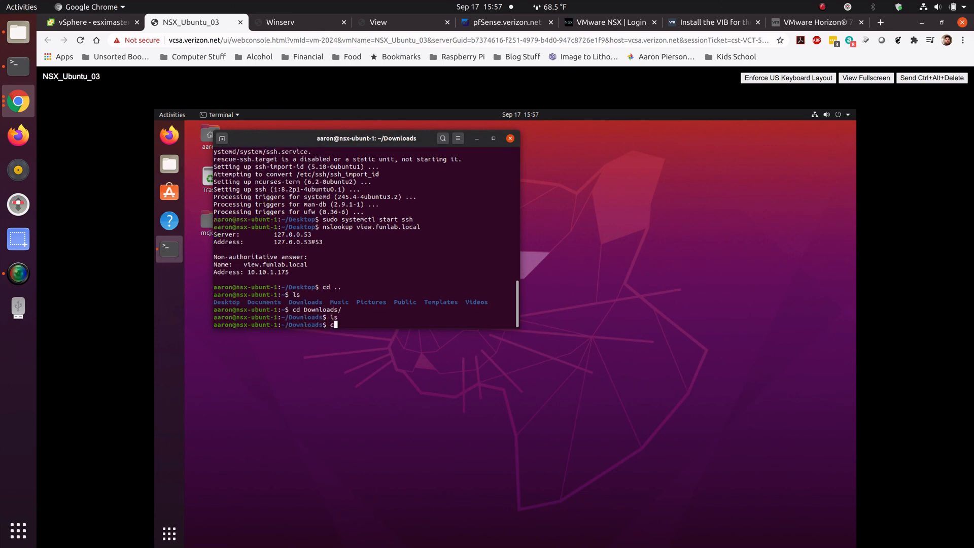
pyautogui.write('d ../Documents/')
pyautogui.press('Return')
pyautogui.write('ls')
pyautogui.press('Return')
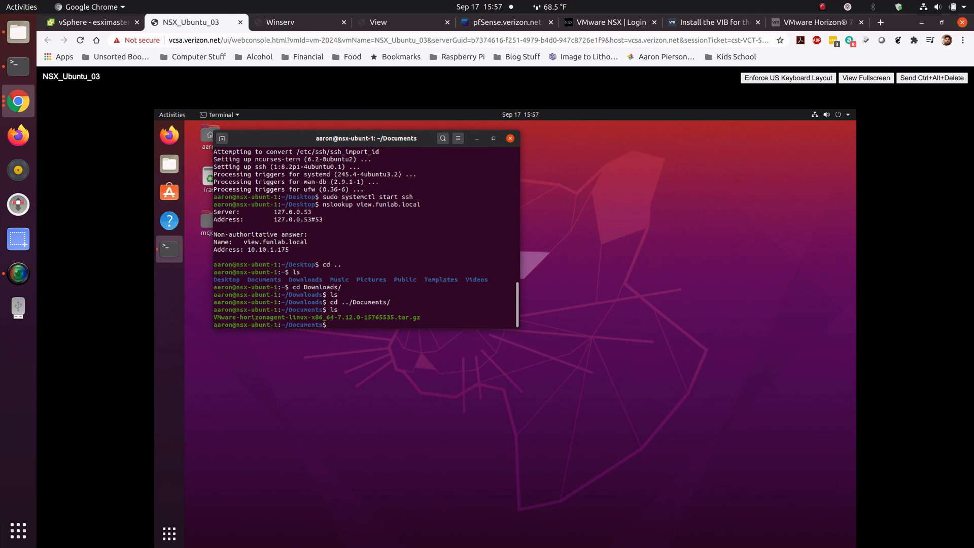
# Try to execute the Horizon agent archive VMware-horizonagent-linux-x86_64-7.12.0-15765535.tar.gz directly
pyautogui.write('./V')
pyautogui.press('Tab')
pyautogui.press('Return')
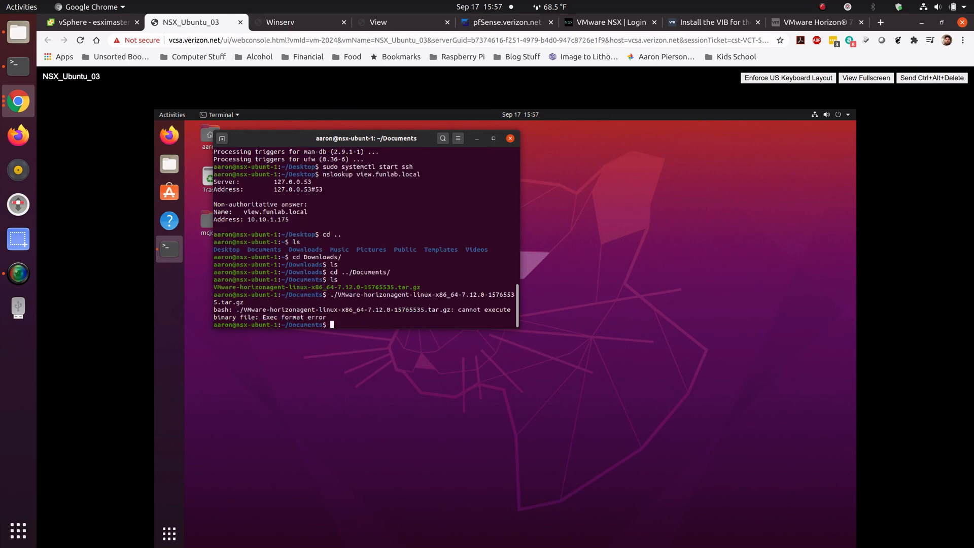
# Decompress VMware-horizonagent-linux-x86_64-7.12.0-15765535.tar.gz with gunzip and extract the tar file with the -xvf options
pyautogui.write('gunzip VM')
pyautogui.press('Tab')
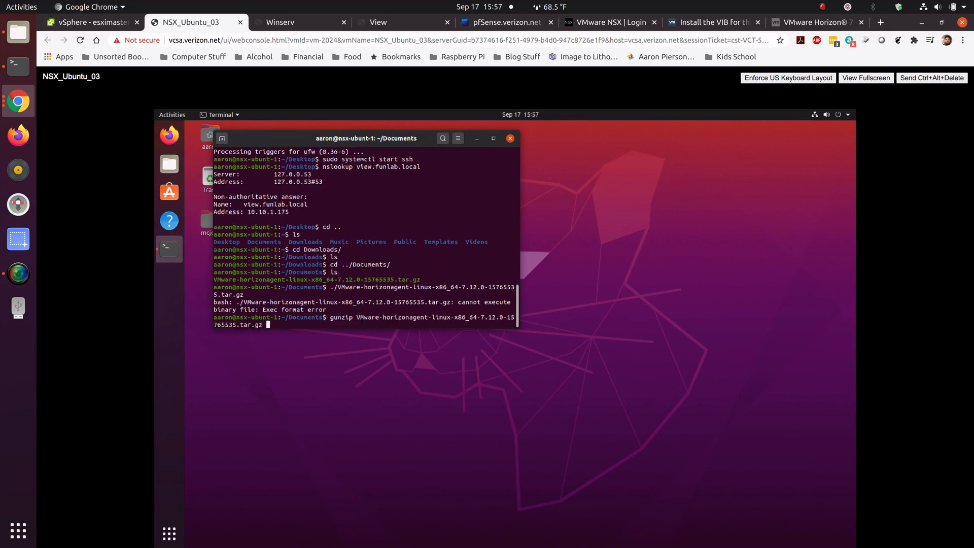
pyautogui.press('Return')
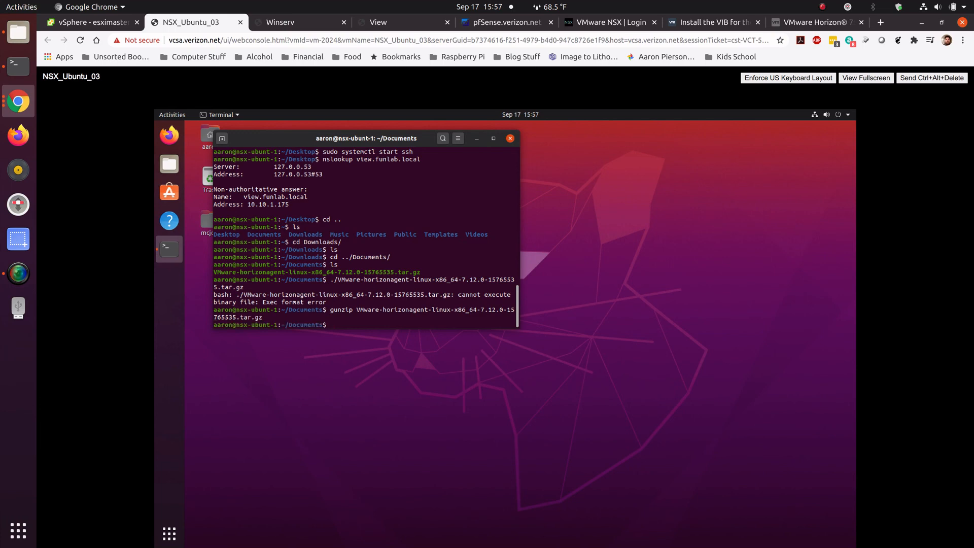
pyautogui.write('tar -xvf V')
pyautogui.press('Tab')
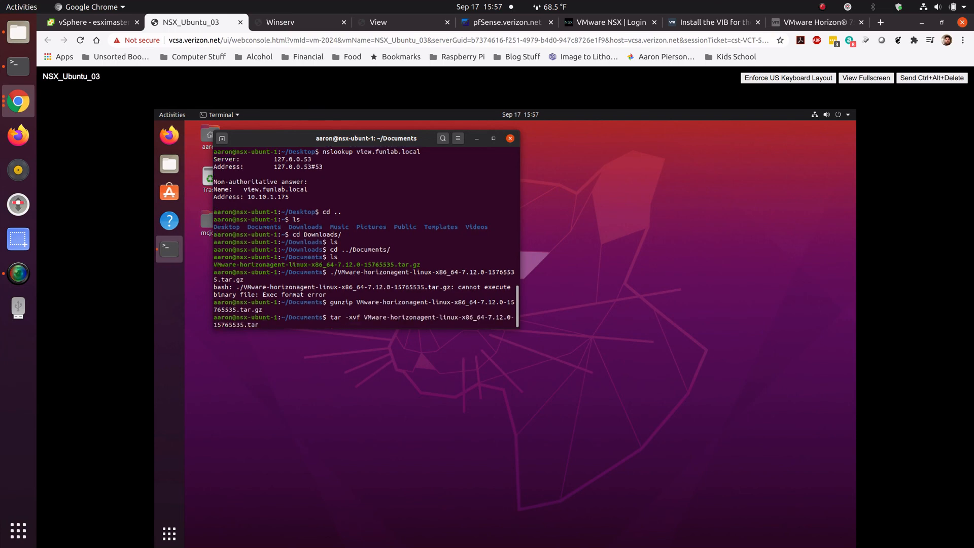
pyautogui.press('Return')
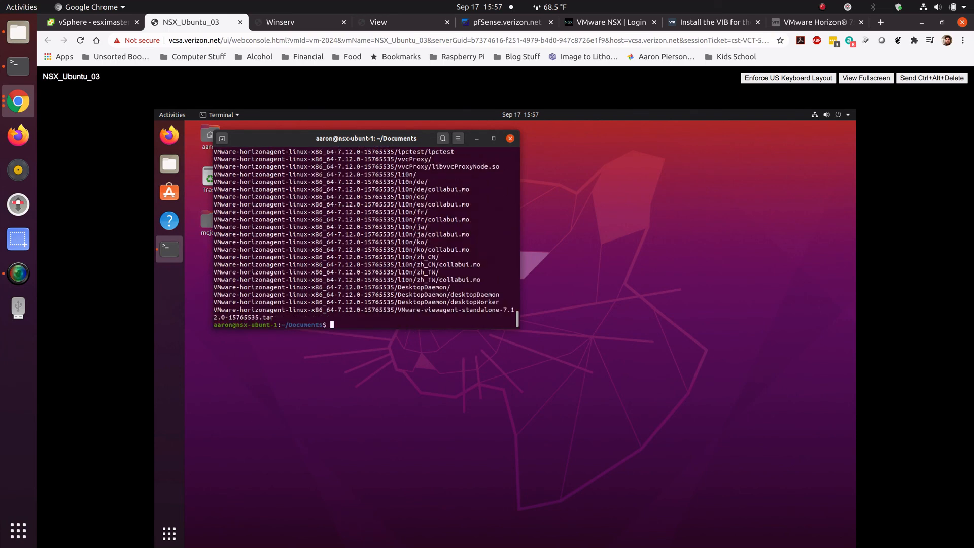
# Change into the extracted VMware-horizonagent-linux-x86_64-7.12.0-15765535 folder and look through its file listing for the installer script
pyautogui.write('ls')
pyautogui.press('Return')
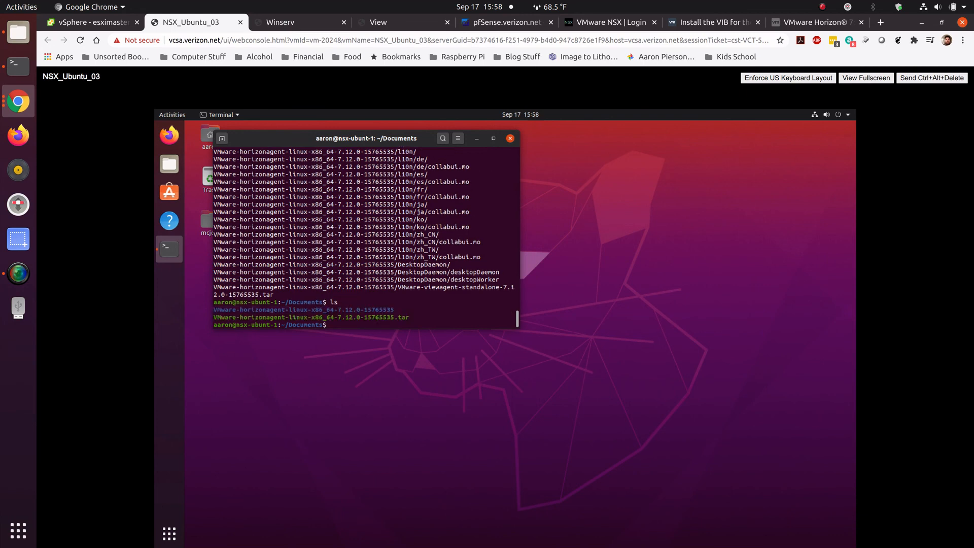
pyautogui.write('cd VM')
pyautogui.press('Tab')
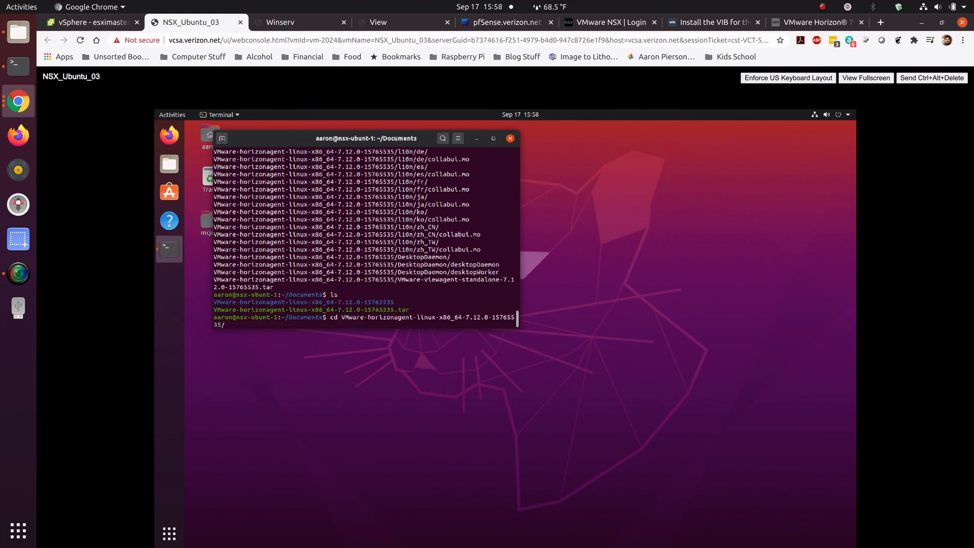
pyautogui.press('Return')
pyautogui.write('ls')
pyautogui.press('Return')
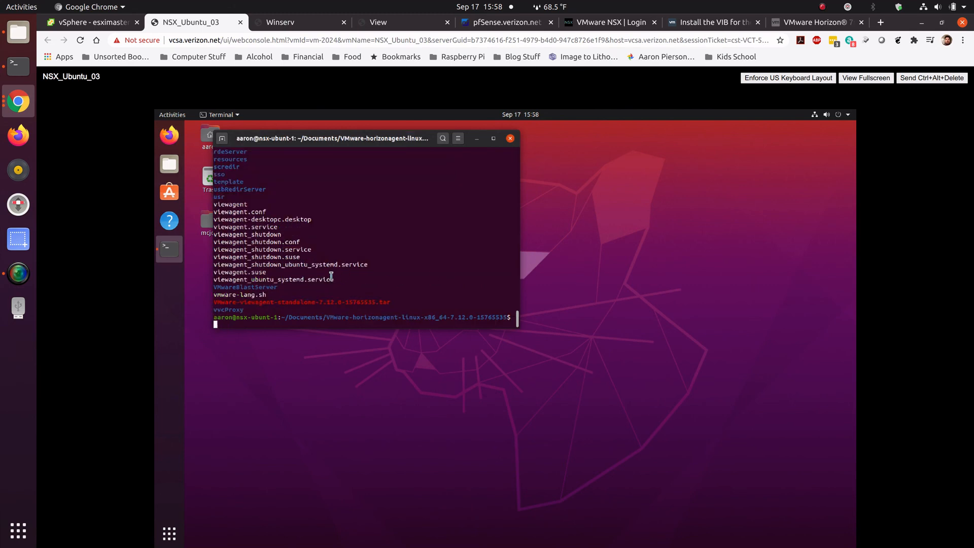
pyautogui.scroll(1, 302, 261)
pyautogui.scroll(4, 297, 256)
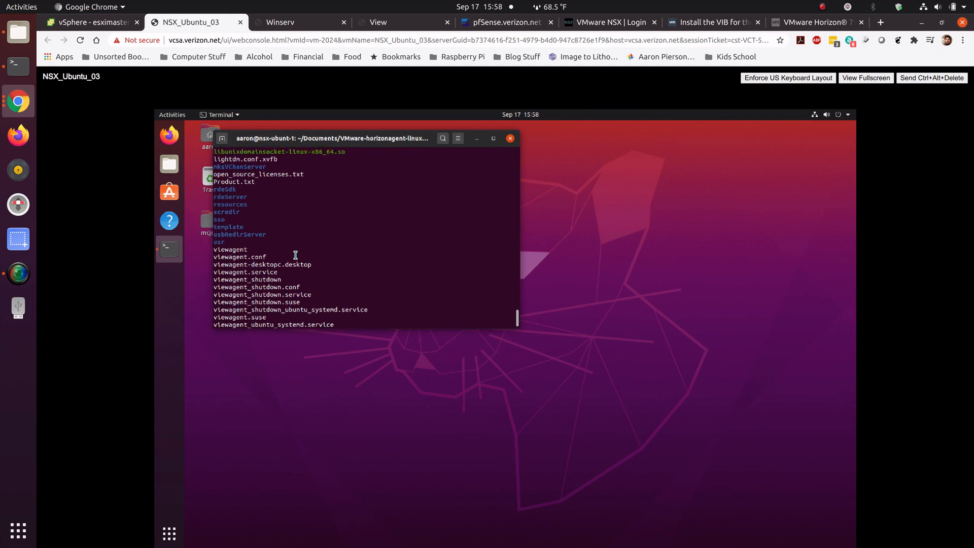
pyautogui.scroll(3, 295, 255)
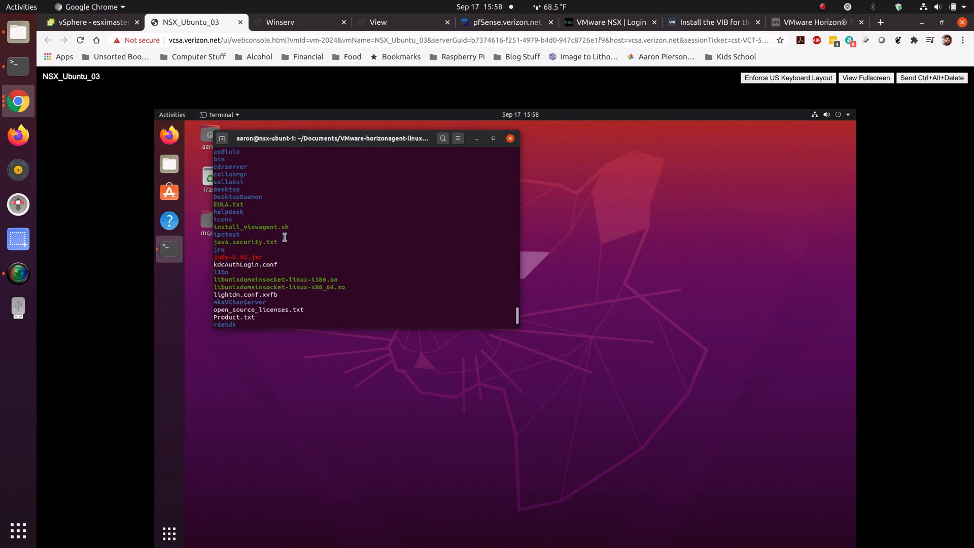
pyautogui.scroll(-2, 385, 260)
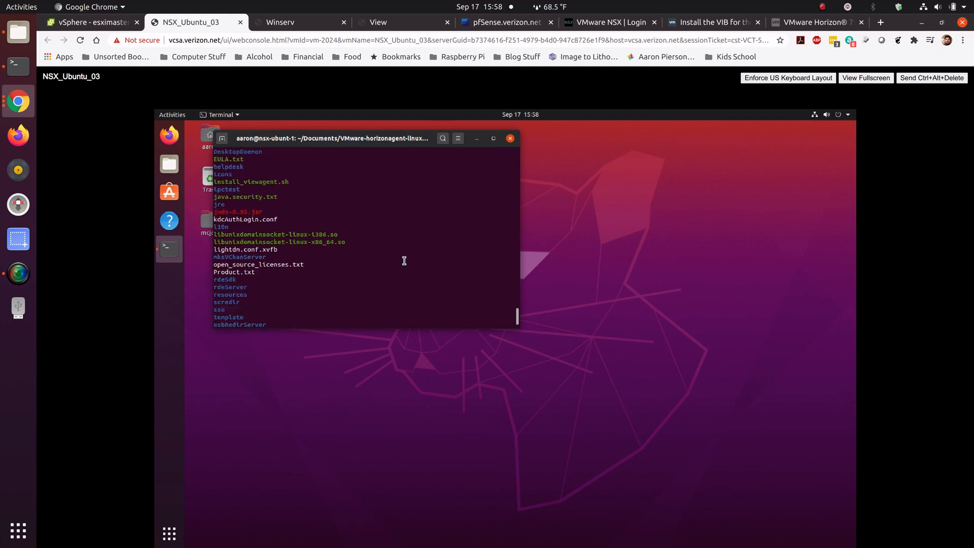
# Try to install the Horizon Linux agent by running the install_viewagent.sh script without sudo and answering y
pyautogui.write('./inst')
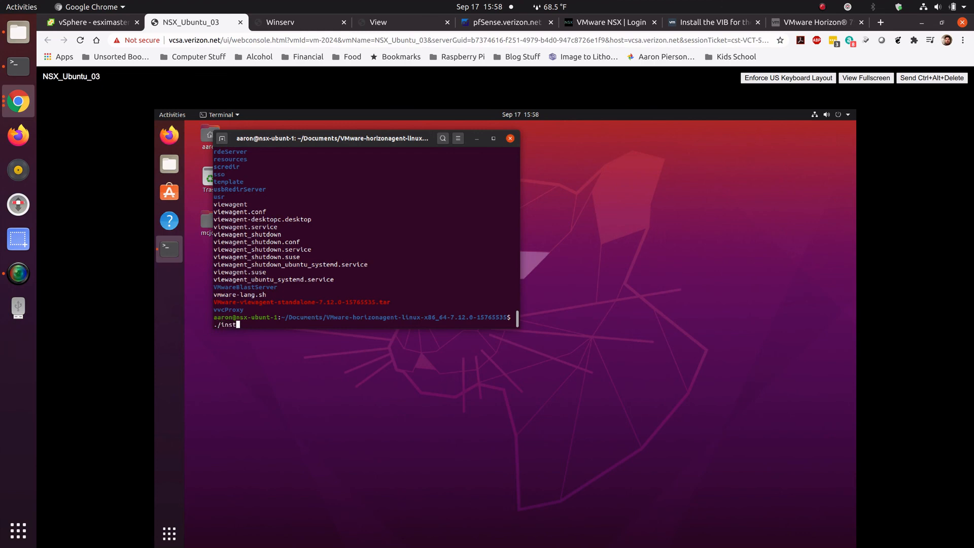
pyautogui.press('Tab')
pyautogui.press('Return')
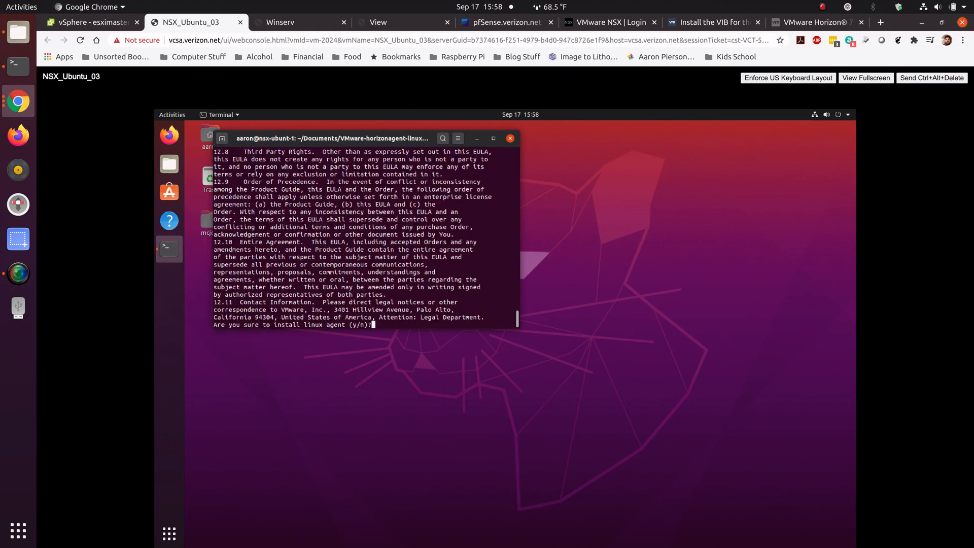
pyautogui.write('y')
pyautogui.press('Return')
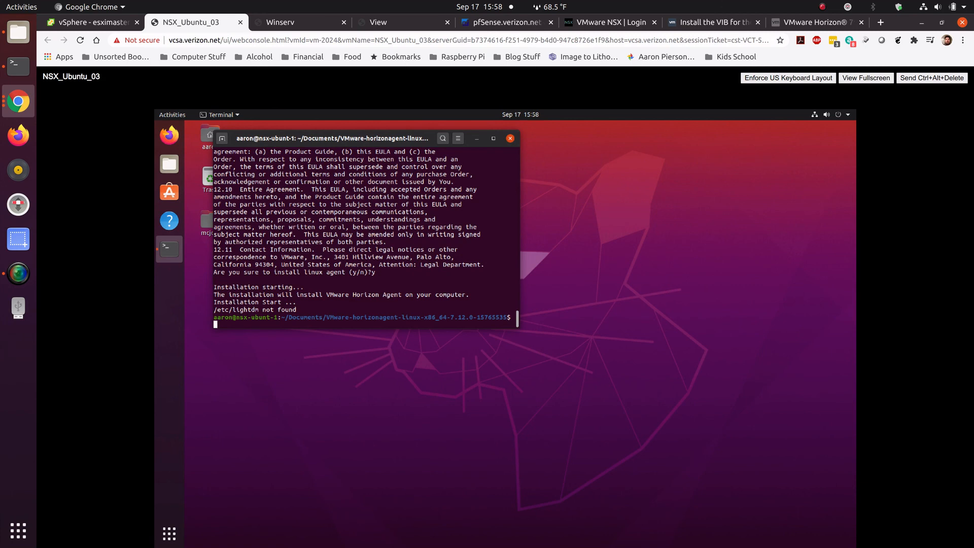
# Install the lightdm package with sudo apt, agreeing to continue and confirming the default display manager selection
pyautogui.write('sudo')
pyautogui.write('apt install lightdm')
pyautogui.press('Return')
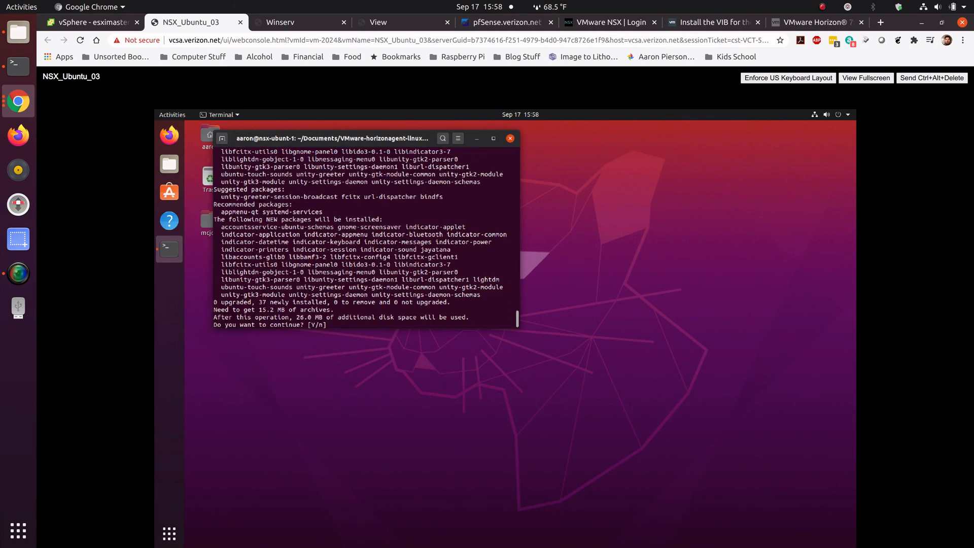
pyautogui.write('y')
pyautogui.press('Return')
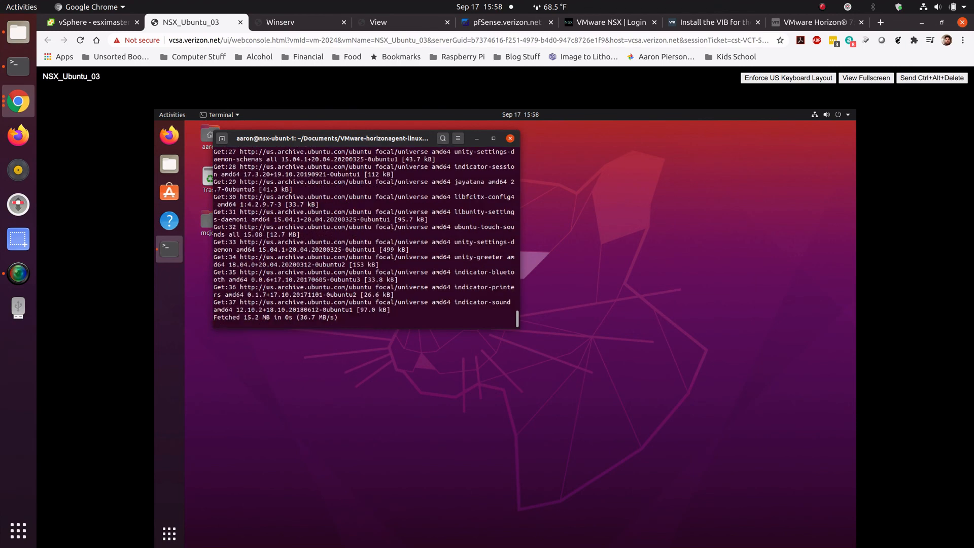
pyautogui.press('Return')
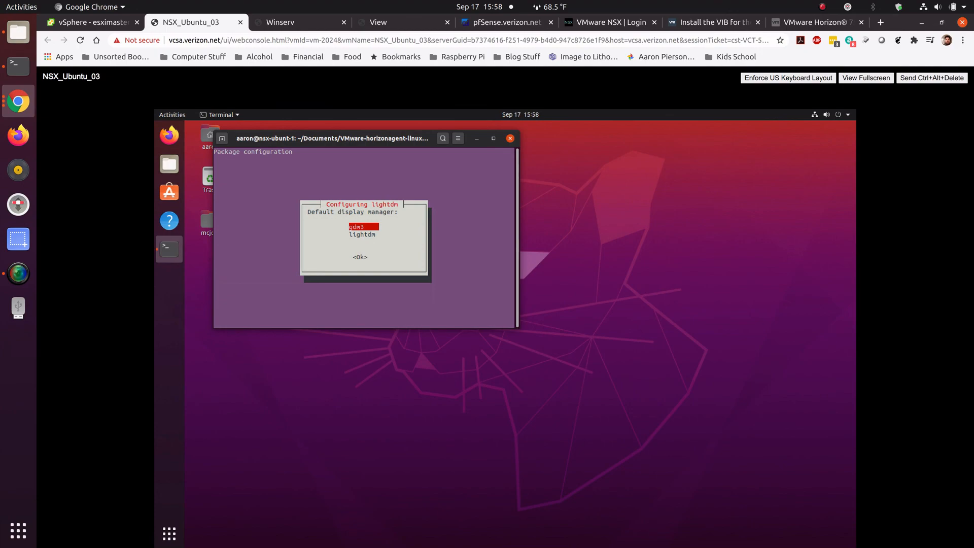
pyautogui.press('Return')
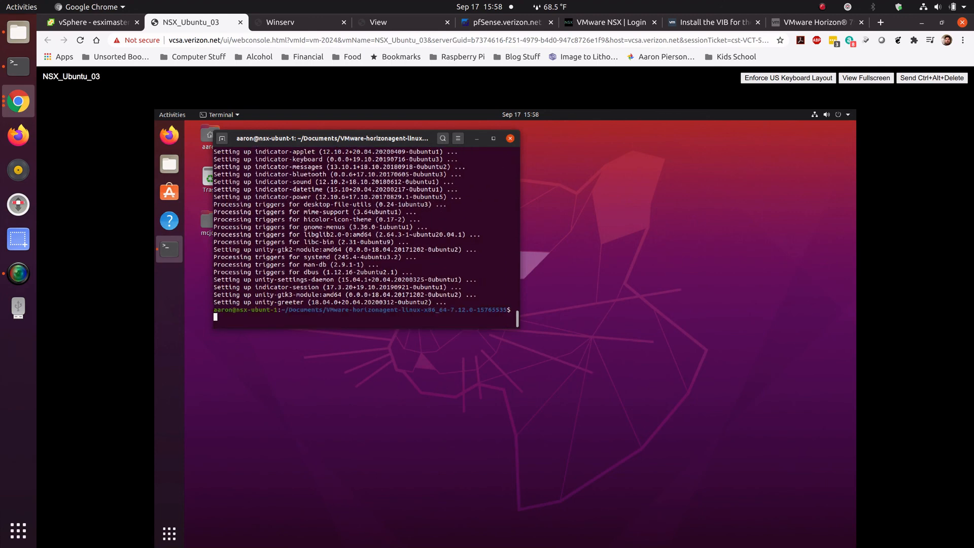
# Rerun ./install_viewagent.sh and answer y to install the VMware Horizon Linux agent
pyautogui.write('./install_viewagent.sh')
pyautogui.press('Return')
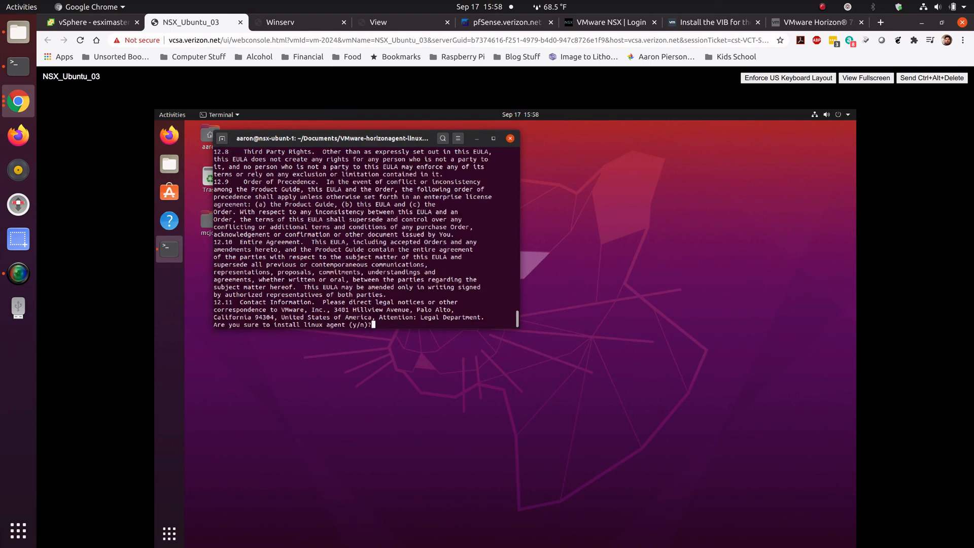
pyautogui.write('y')
pyautogui.press('Return')
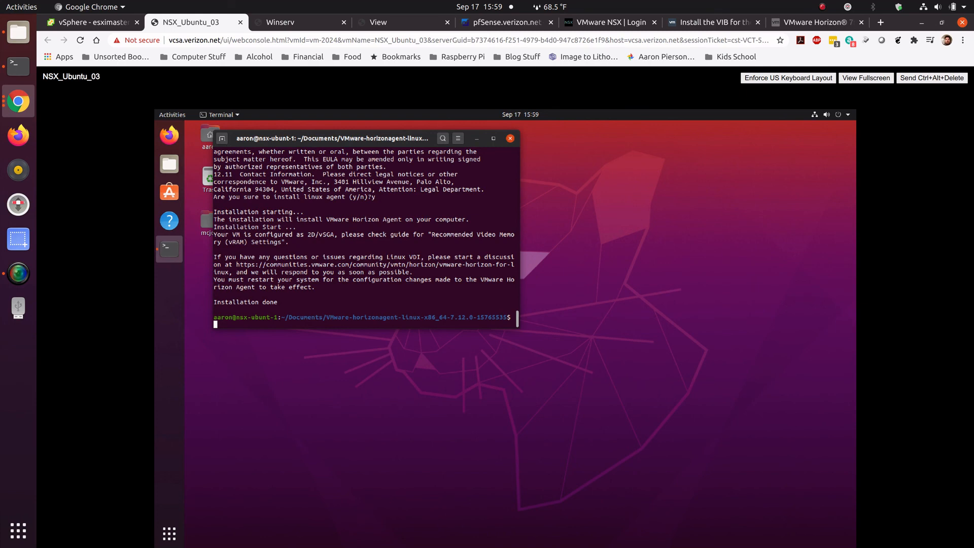
pyautogui.write('reboot')
pyautogui.press('BackSpace')
pyautogui.press('BackSpace')
pyautogui.press('BackSpace')
pyautogui.press('BackSpace')
pyautogui.press('BackSpace')
pyautogui.press('BackSpace')
# Move up to the Documents folder and search the kernel messages for NVIDIA entries with dmesg | grep -i nvidia
pyautogui.write('cd ..')
pyautogui.press('Return')
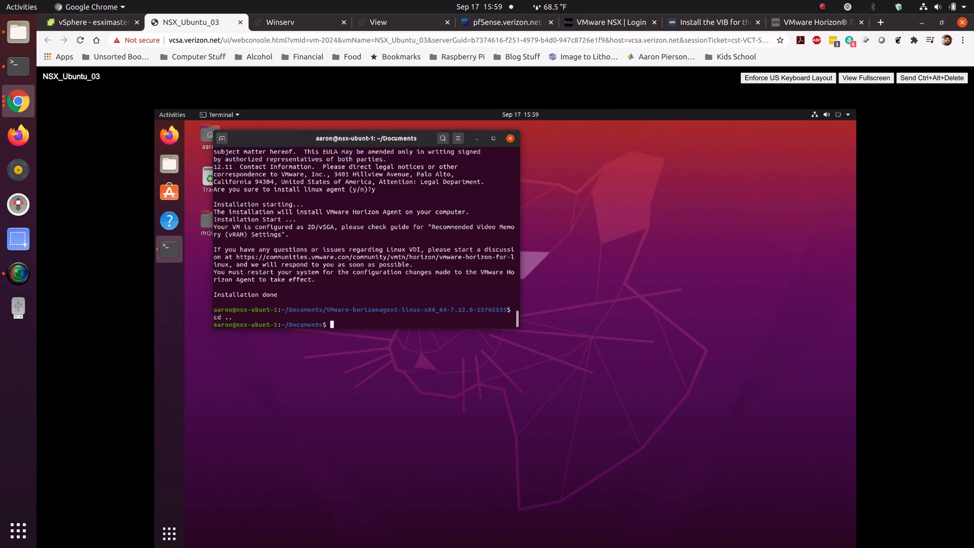
pyautogui.write('dmesg -')
pyautogui.press('BackSpace')
pyautogui.write('| grep -i nvidia')
pyautogui.press('Return')
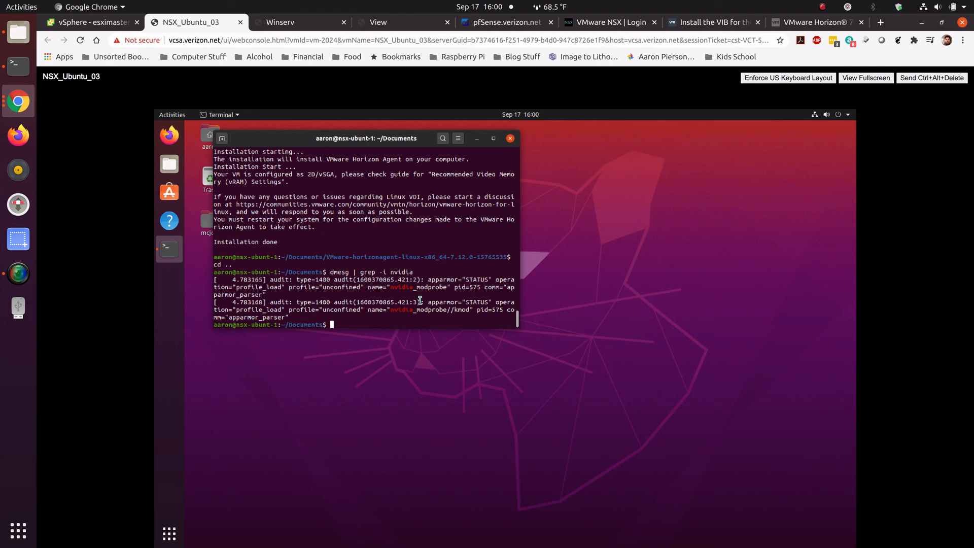
# Reboot the NSX_Ubuntu_03 virtual machine from its terminal
pyautogui.write('reboot')
pyautogui.press('Return')
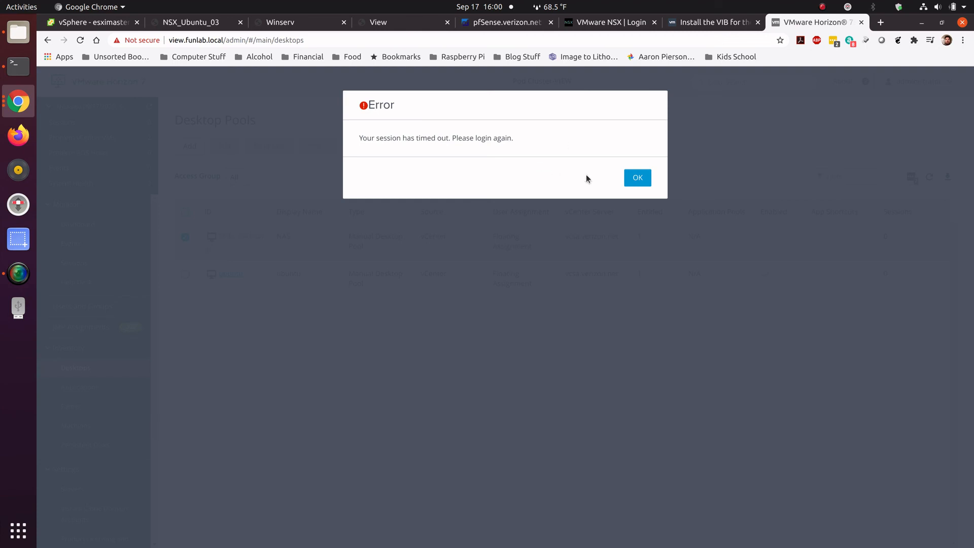
# Sign back in to the Horizon 7 console with the prefilled credentials and open the Desktops inventory
pyautogui.click(638, 177)
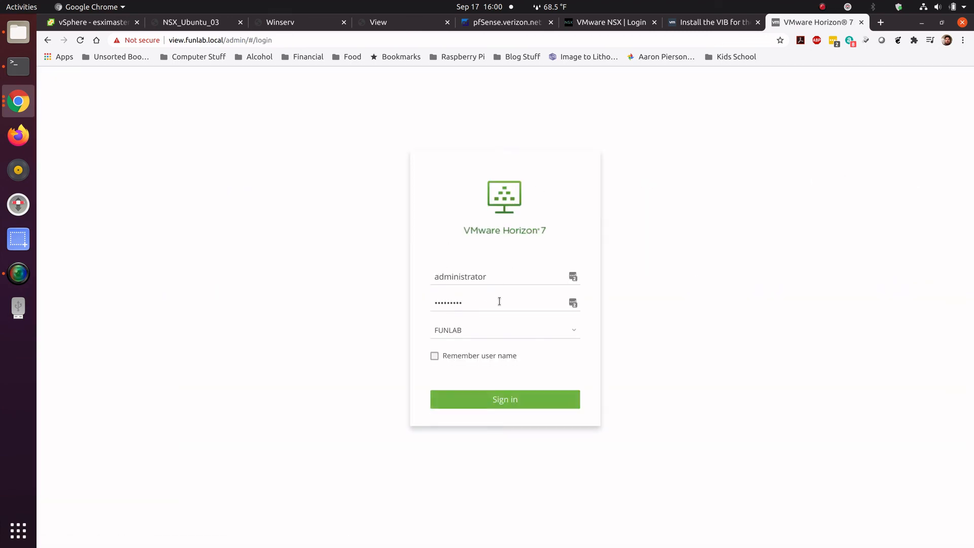
pyautogui.click(511, 402)
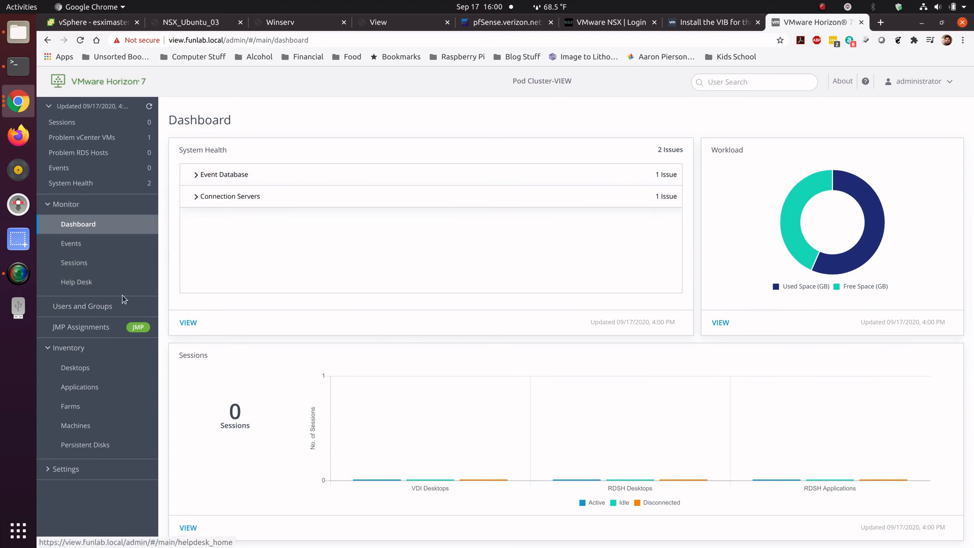
pyautogui.click(108, 368)
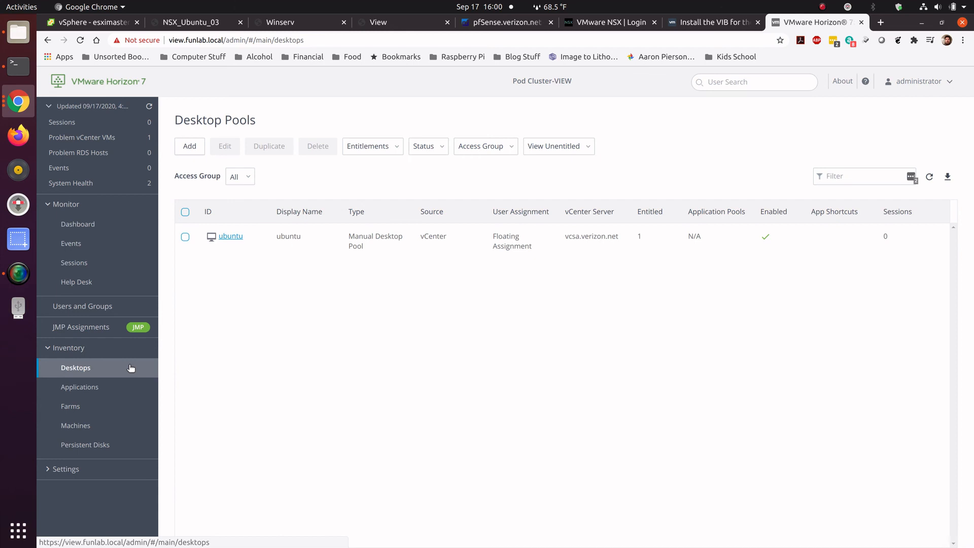
# Start a new Manual Desktop Pool that uses vCenter virtual machines from vcsa.verizon.net
pyautogui.click(183, 147)
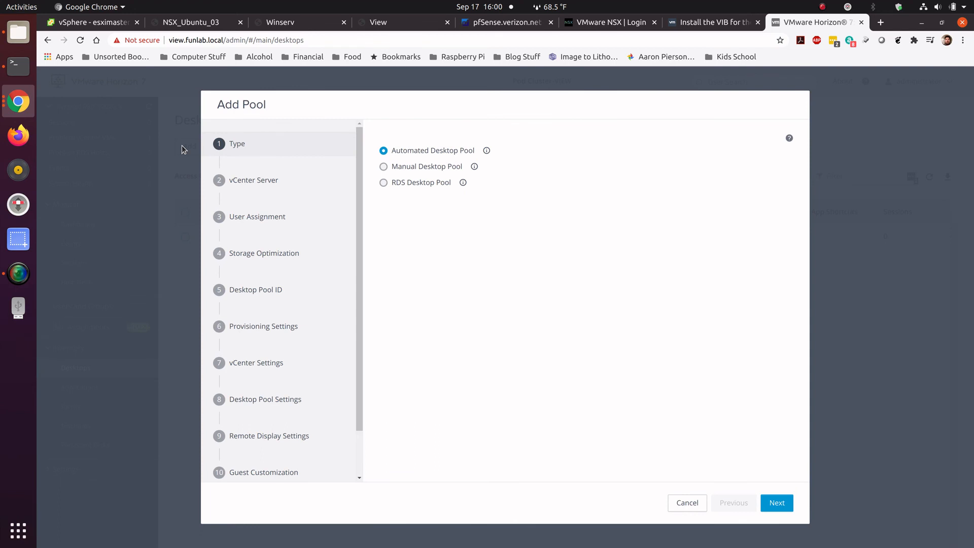
pyautogui.click(436, 169)
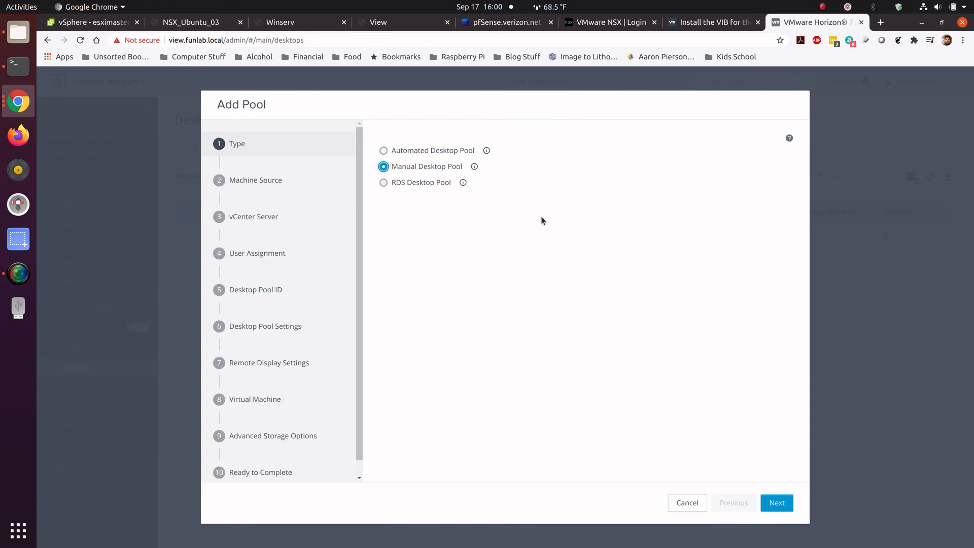
pyautogui.click(777, 503)
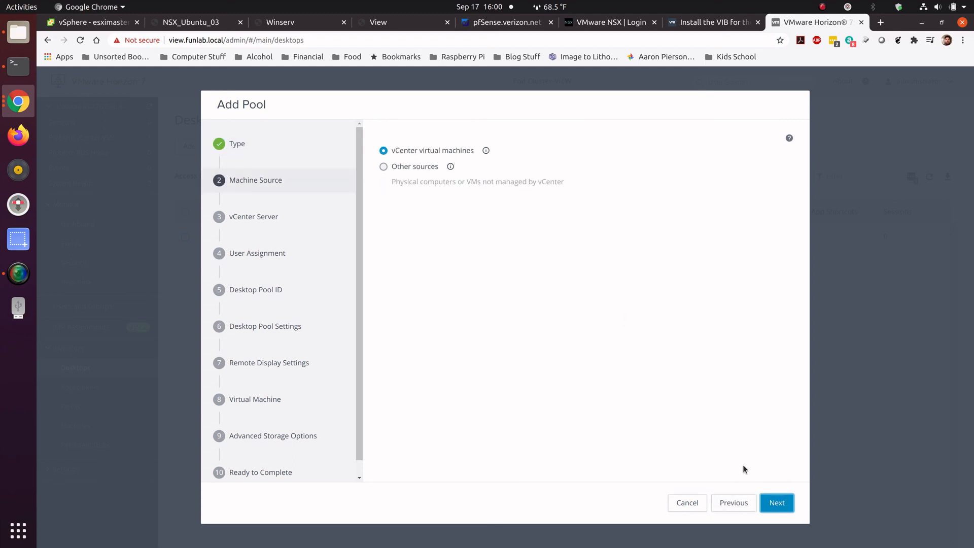
pyautogui.click(776, 502)
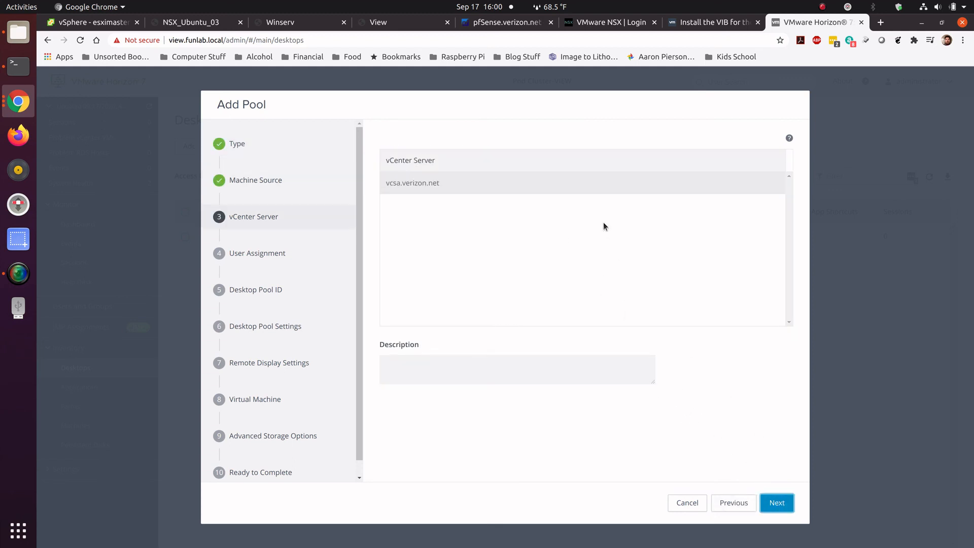
pyautogui.click(781, 500)
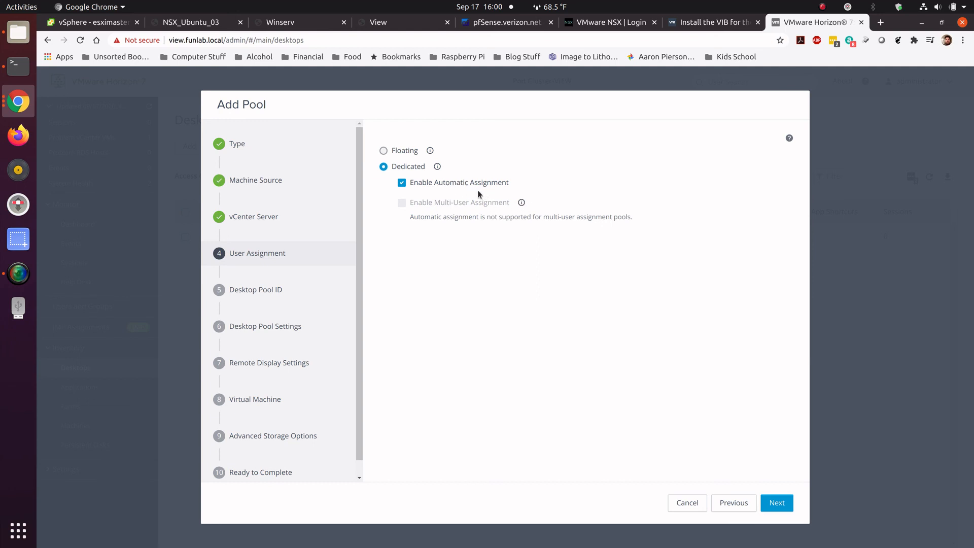
# Set the pool's user assignment to Floating after trying Dedicated with multi-user assignment, and continue to the Desktop Pool ID page
pyautogui.click(401, 183)
pyautogui.click(401, 203)
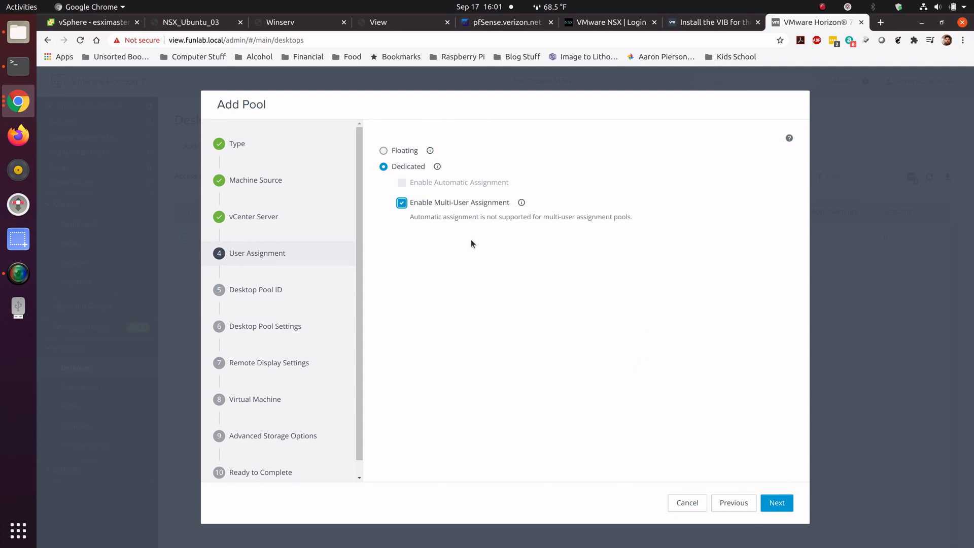
pyautogui.click(406, 149)
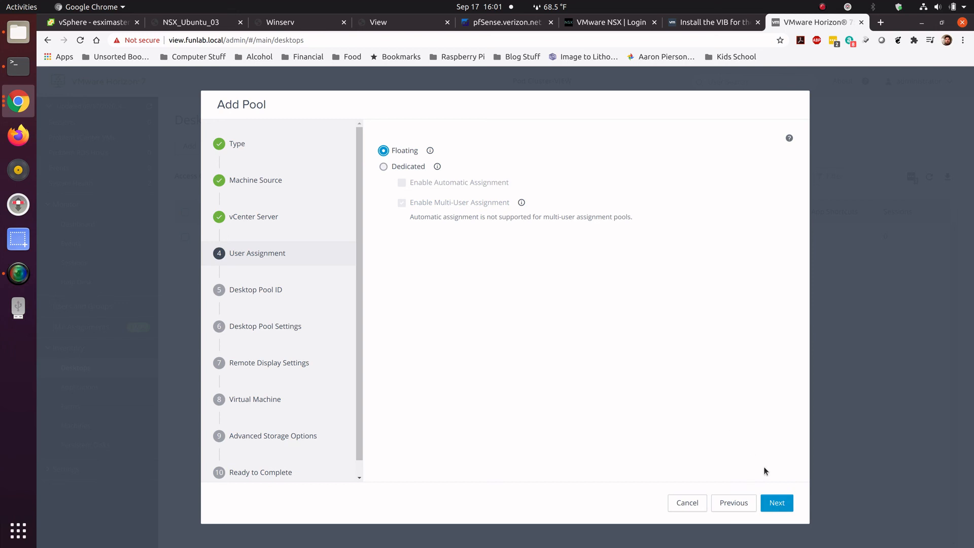
pyautogui.click(786, 505)
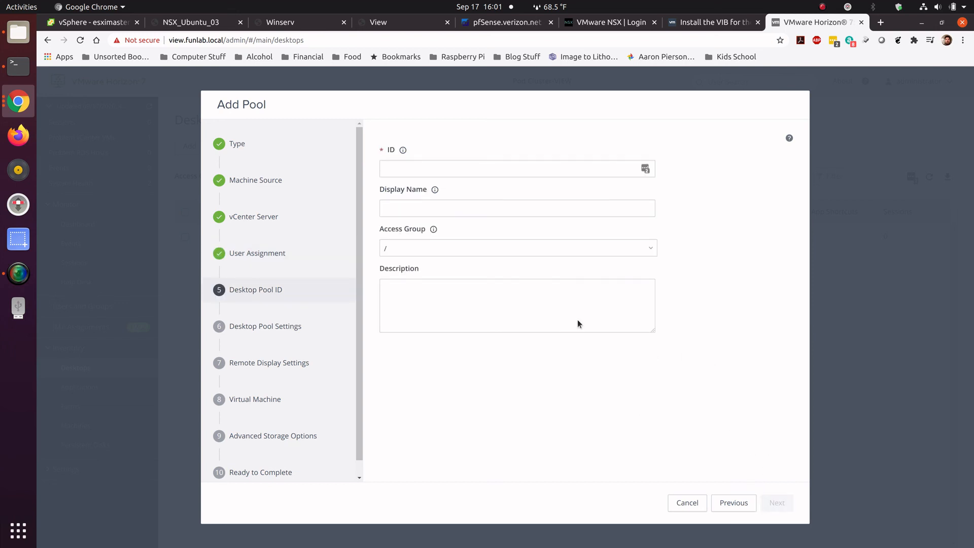
# Enter NSX-UBUNT as both the ID and the display name of the desktop pool
pyautogui.click(524, 167)
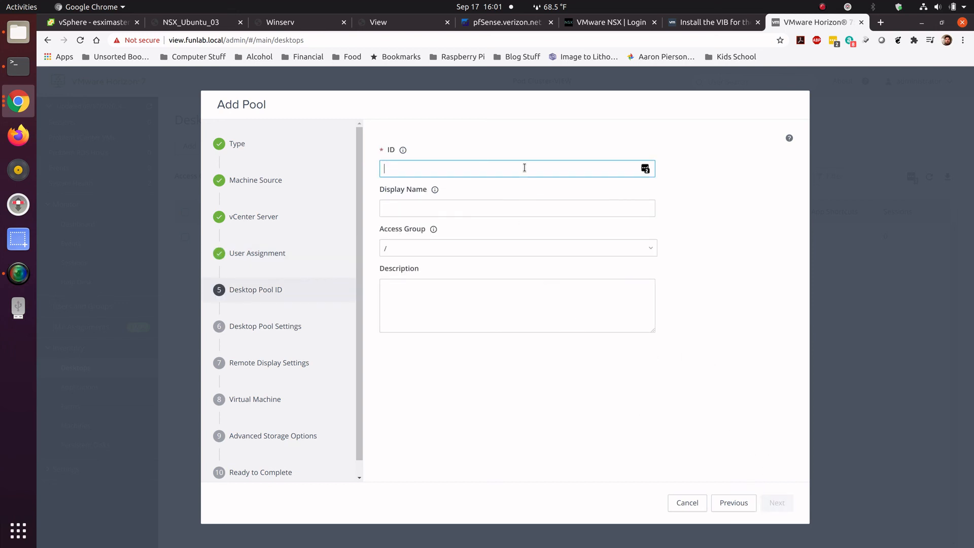
pyautogui.write('NSX-')
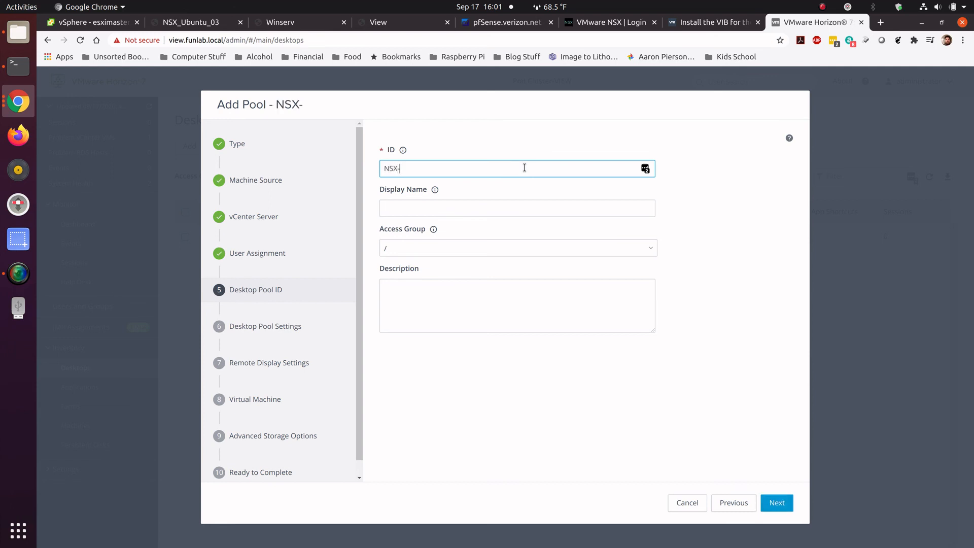
pyautogui.write('UBUNT')
pyautogui.click(504, 206)
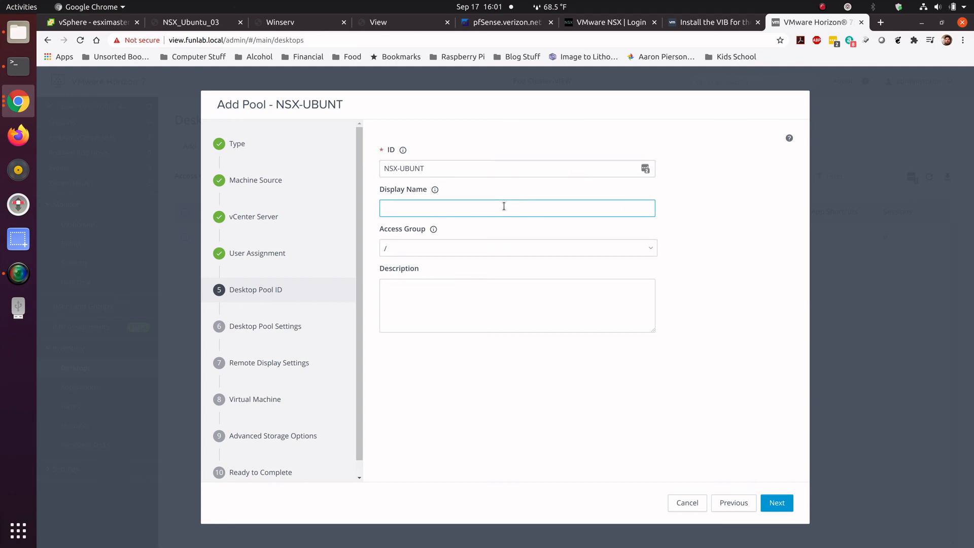
pyautogui.write('NSX-UBUNT')
pyautogui.click(776, 503)
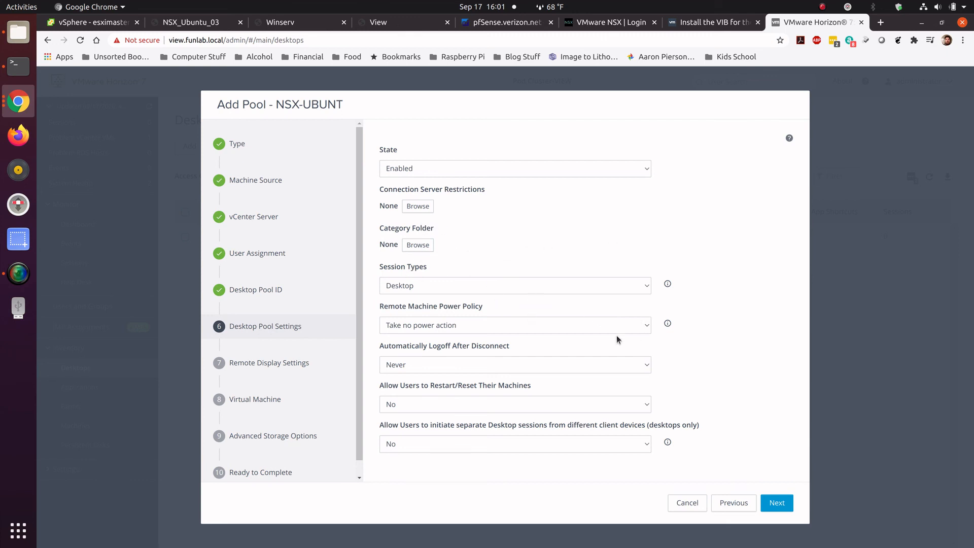
# Keep the remote machine power policy at Take no power action and the session type at Desktop
pyautogui.click(515, 327)
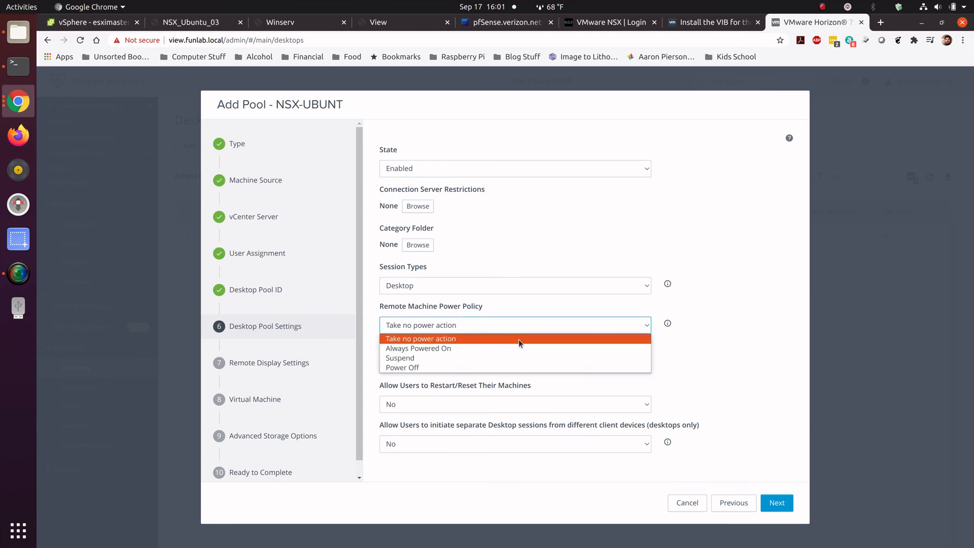
pyautogui.click(519, 339)
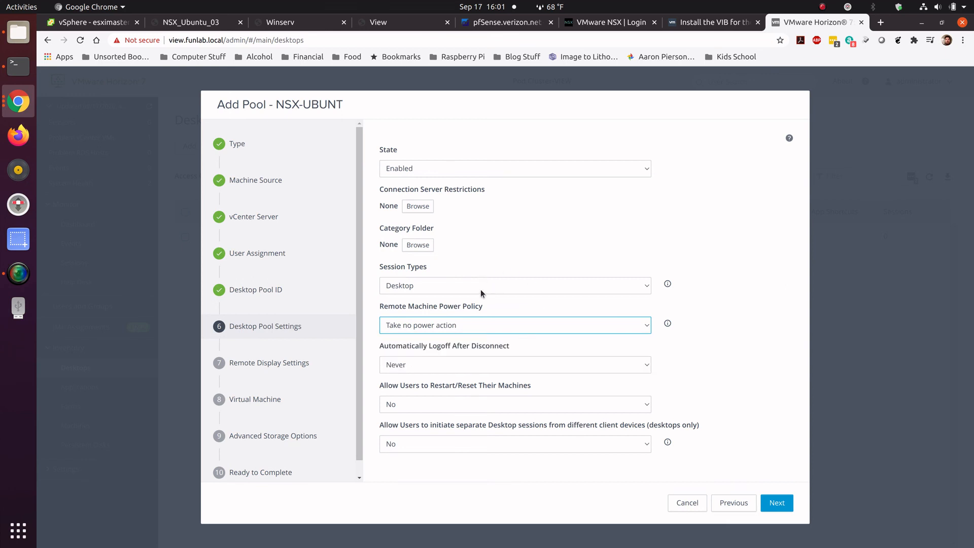
pyautogui.click(558, 290)
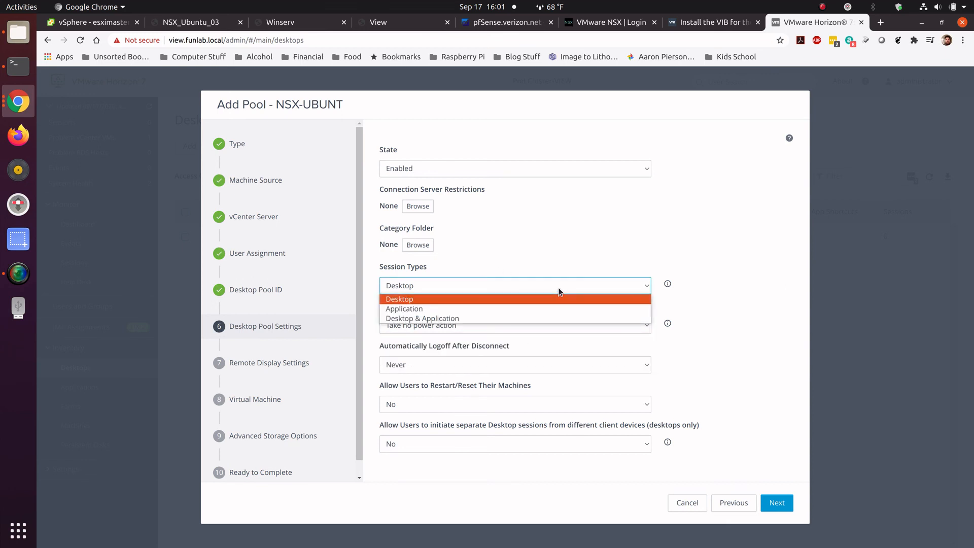
pyautogui.click(432, 299)
pyautogui.click(718, 336)
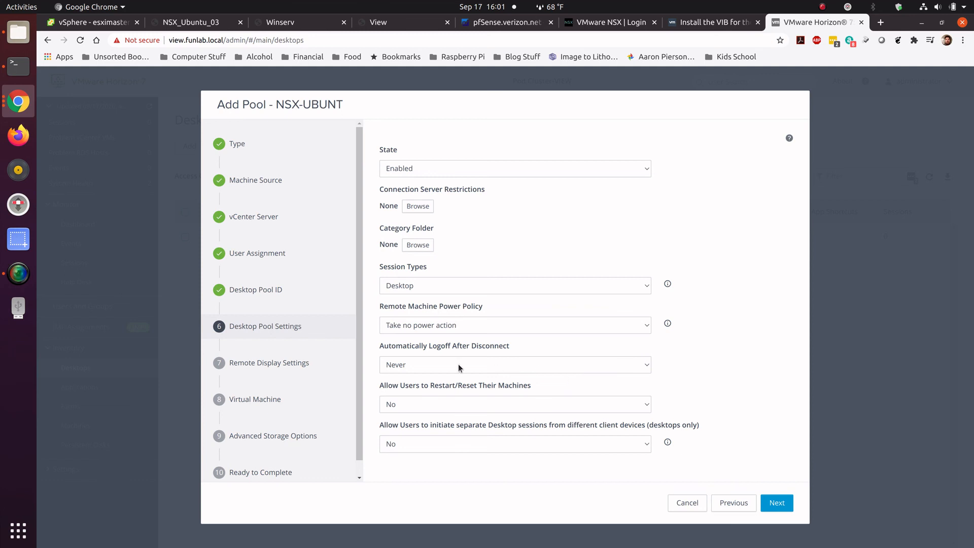
# Set automatic logoff after disconnect to After with 120 minutes, and allow users to restart or reset their machines
pyautogui.click(550, 365)
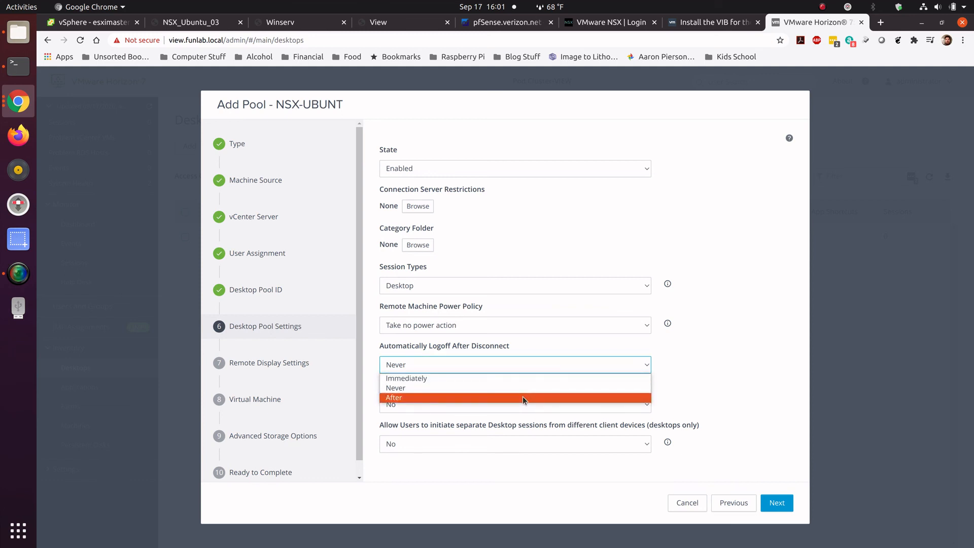
pyautogui.click(522, 397)
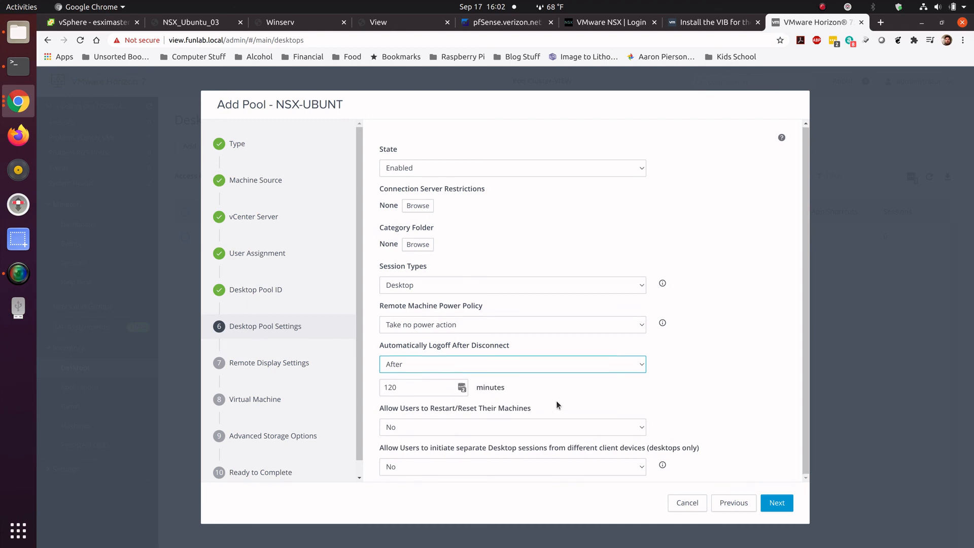
pyautogui.click(513, 424)
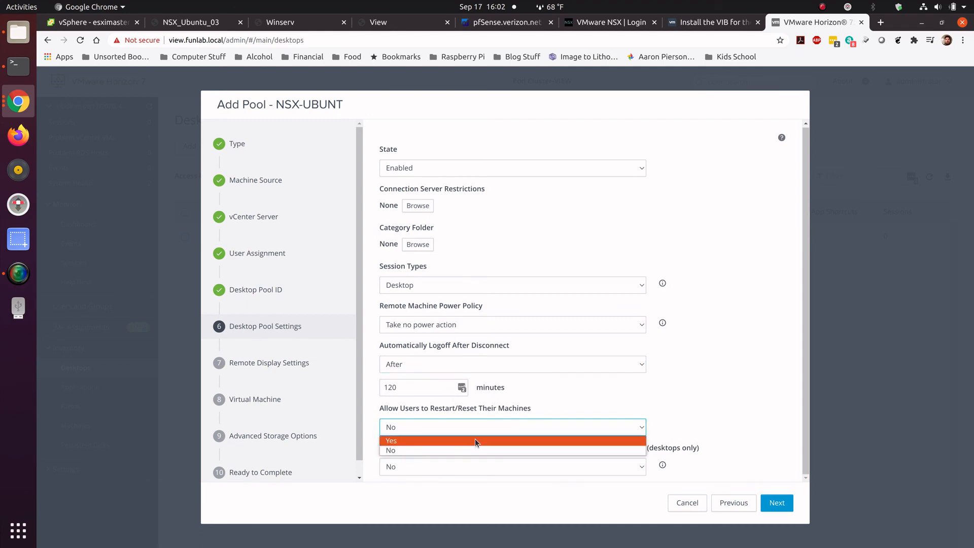
pyautogui.click(474, 439)
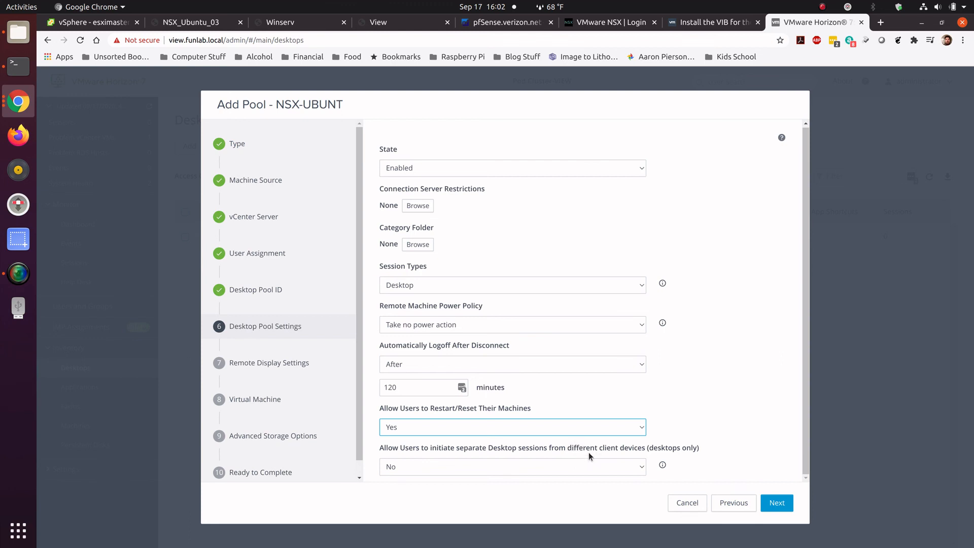
# Keep separate desktop sessions from different client devices set to No and accept the desktop pool settings
pyautogui.click(589, 466)
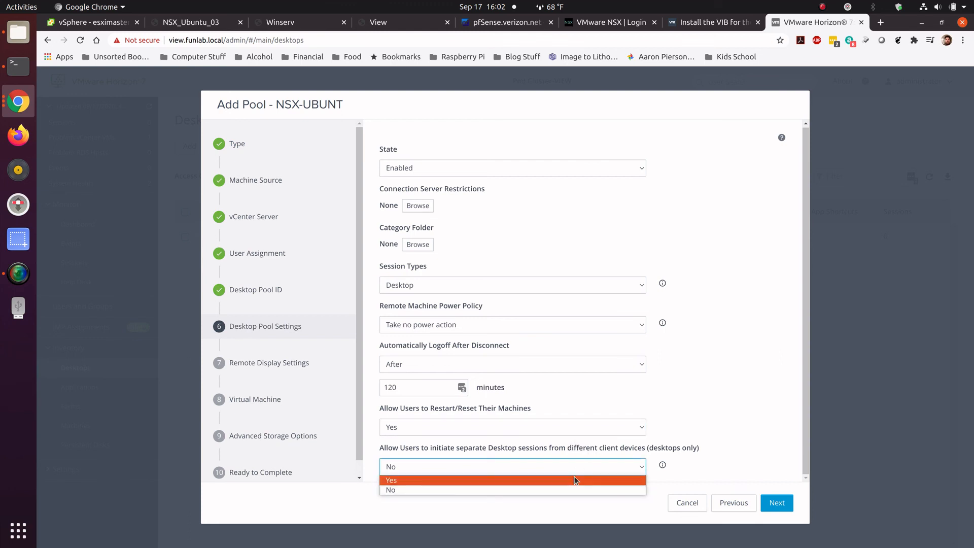
pyautogui.click(629, 487)
pyautogui.click(777, 507)
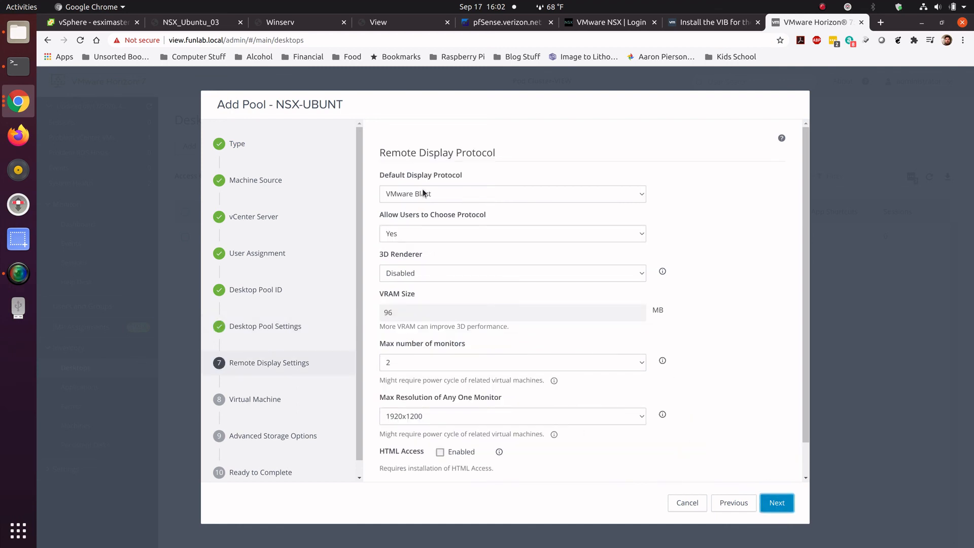
# Keep VMware Blast as the default display protocol and set the 3D Renderer to Automatic
pyautogui.click(467, 198)
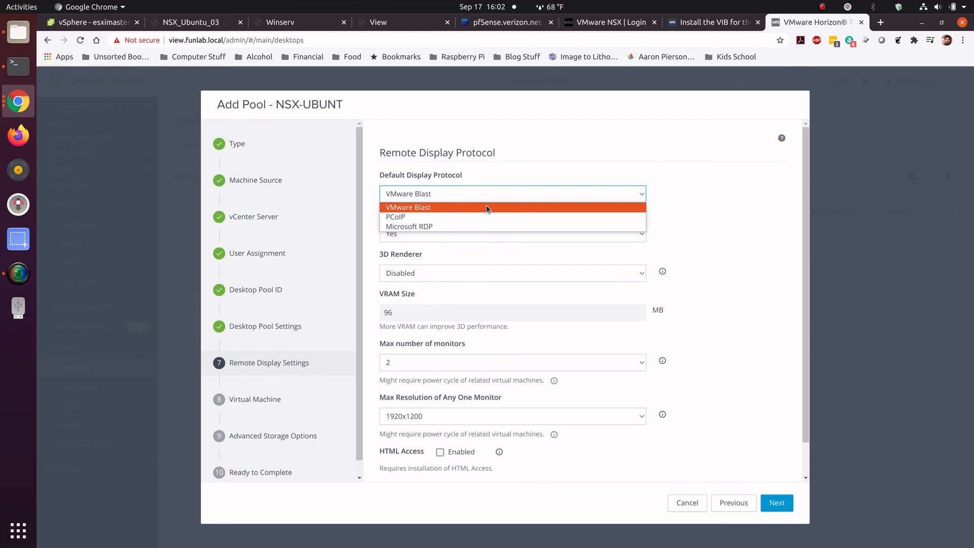
pyautogui.click(486, 207)
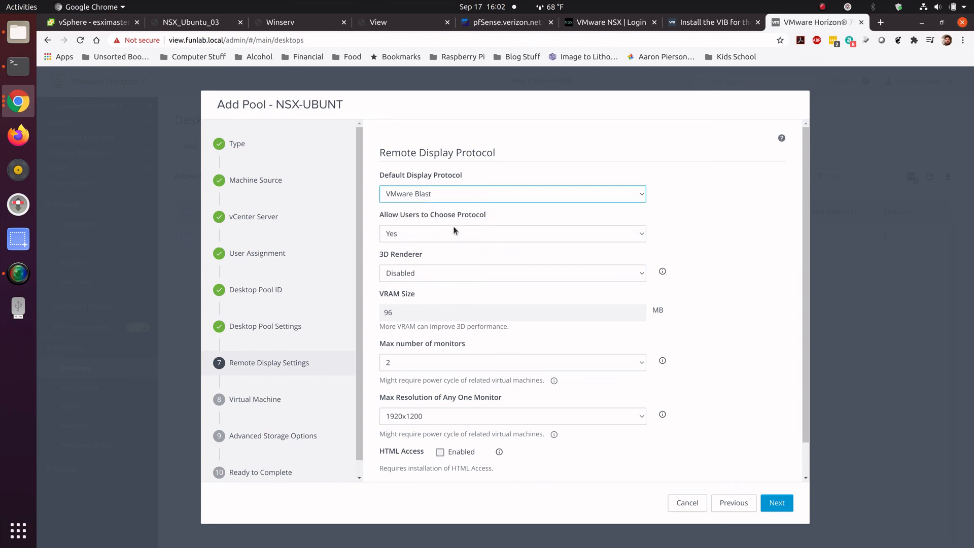
pyautogui.scroll(-1, 481, 257)
pyautogui.click(486, 236)
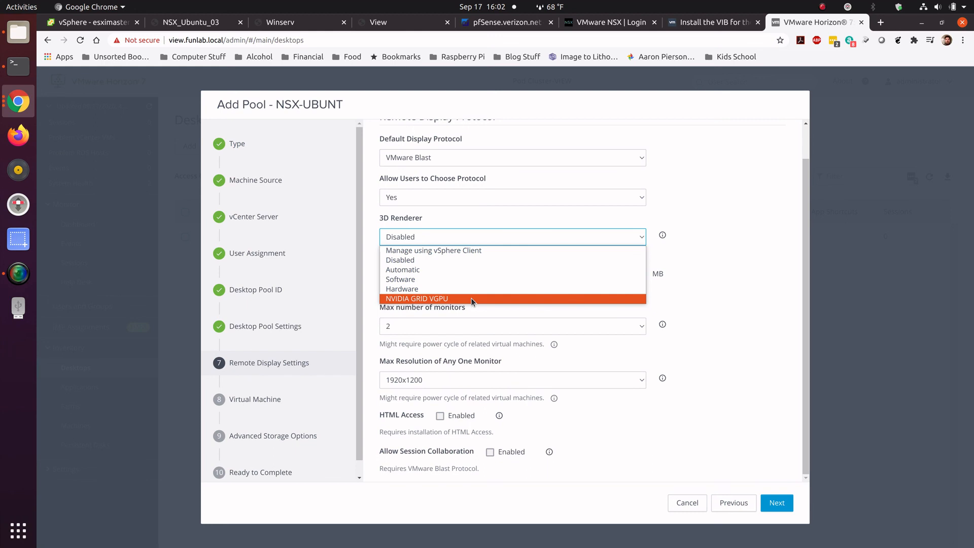
pyautogui.click(470, 269)
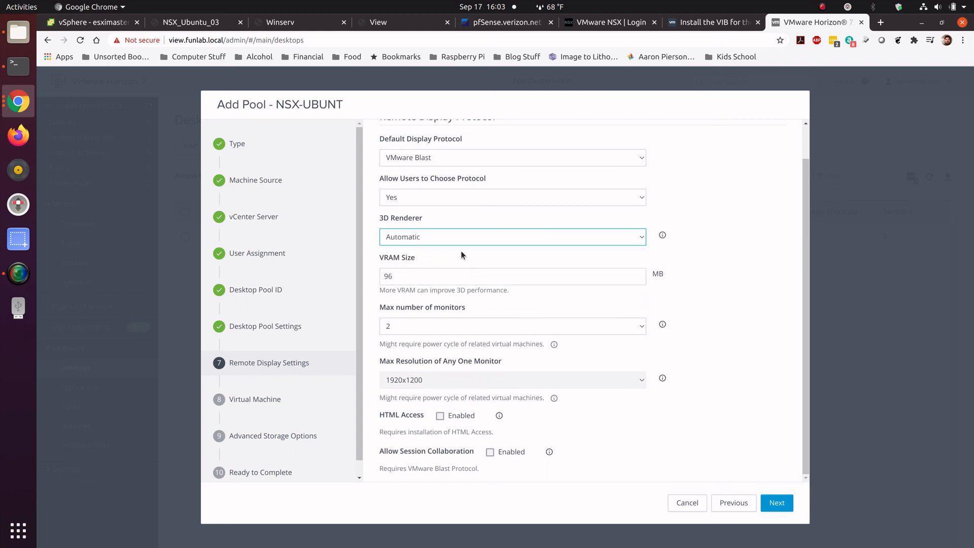
# Switch the 3D Renderer to NVIDIA GRID VGPU and back to Automatic
pyautogui.click(487, 239)
pyautogui.click(464, 295)
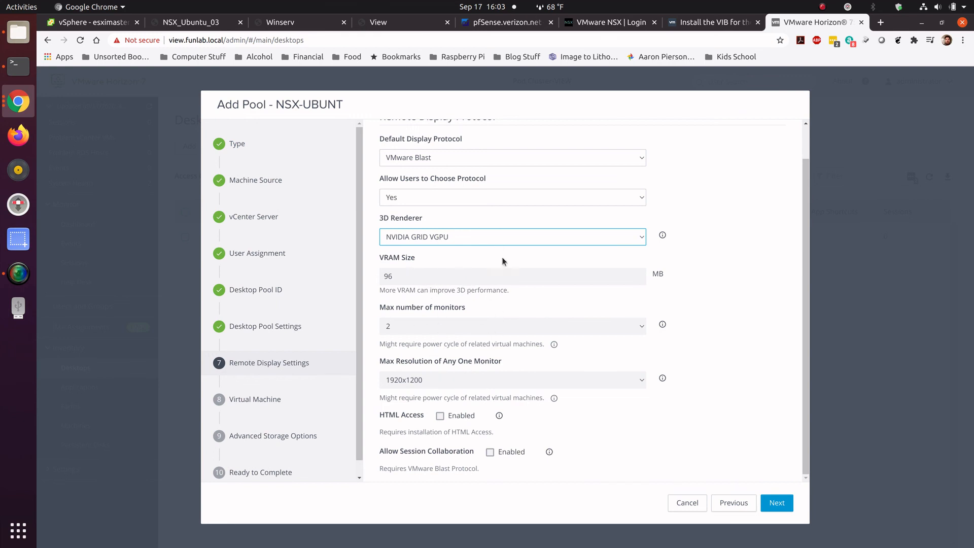
pyautogui.click(497, 237)
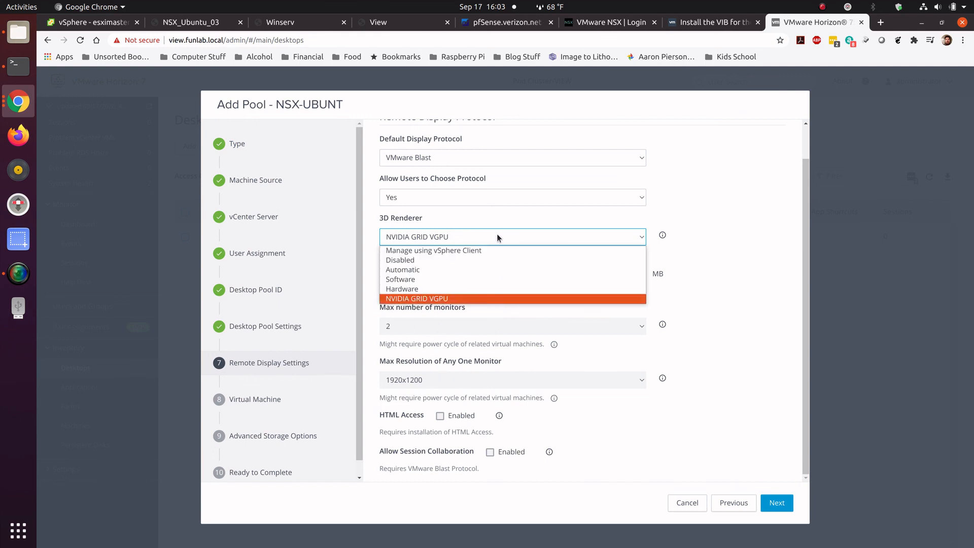
pyautogui.click(478, 270)
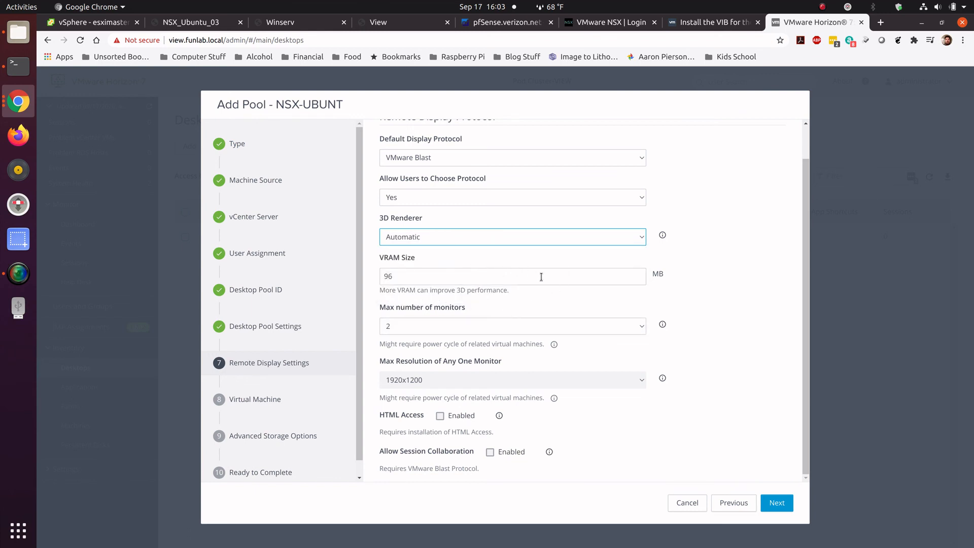
# Set the VRAM Size to 256 MB and keep the maximum number of monitors at 2
pyautogui.press('Tab')
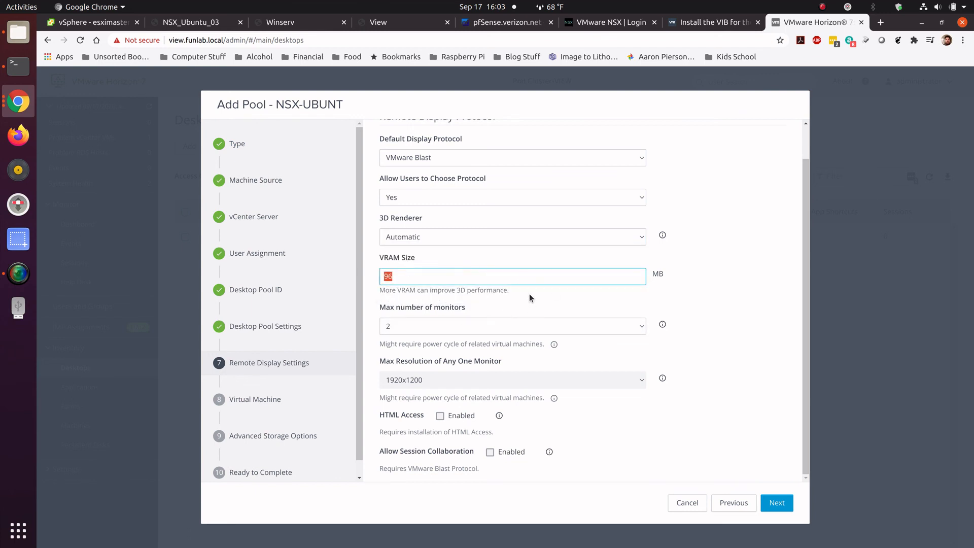
pyautogui.write('256')
pyautogui.click(450, 327)
pyautogui.click(464, 320)
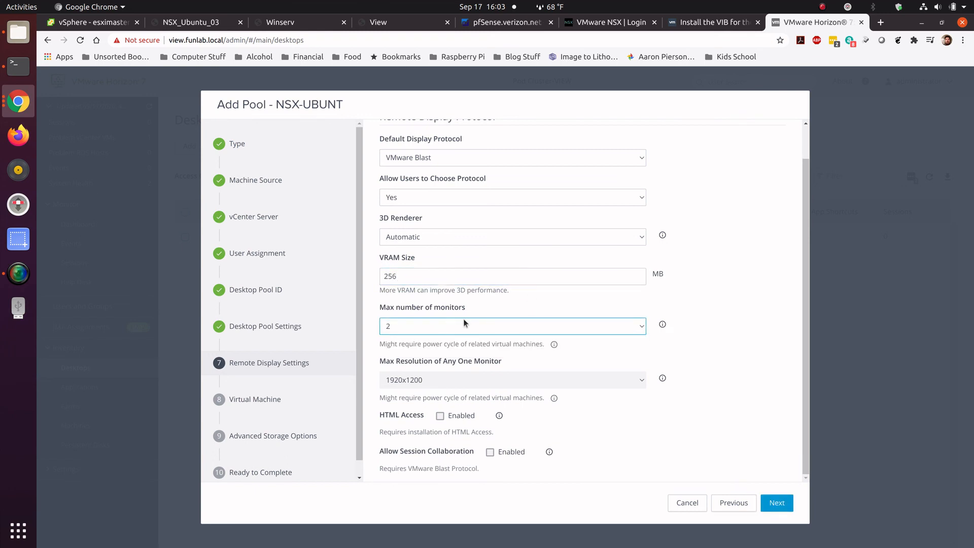
pyautogui.click(617, 359)
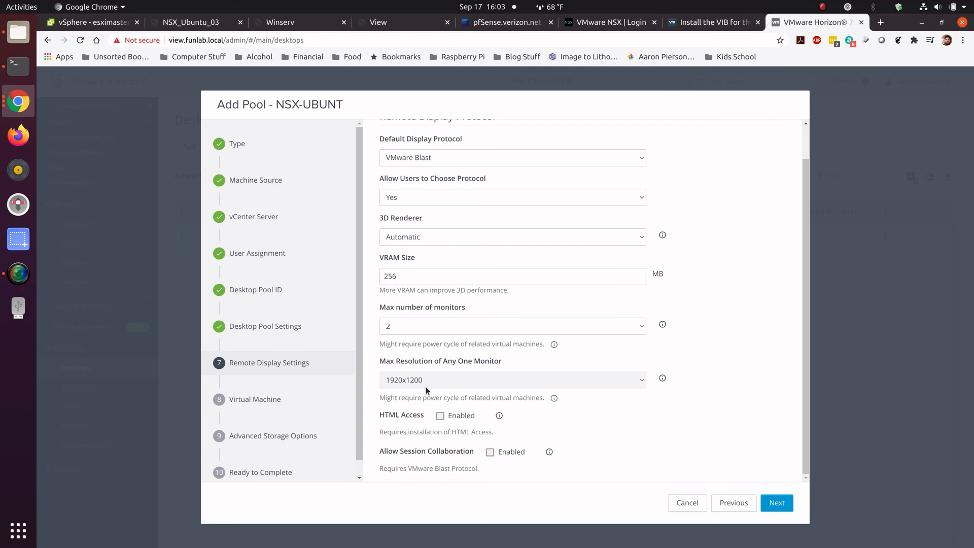
# Enable HTML Access and session collaboration for the pool, and accept the remote display settings
pyautogui.click(440, 415)
pyautogui.click(489, 452)
pyautogui.click(490, 455)
pyautogui.click(490, 452)
pyautogui.click(776, 503)
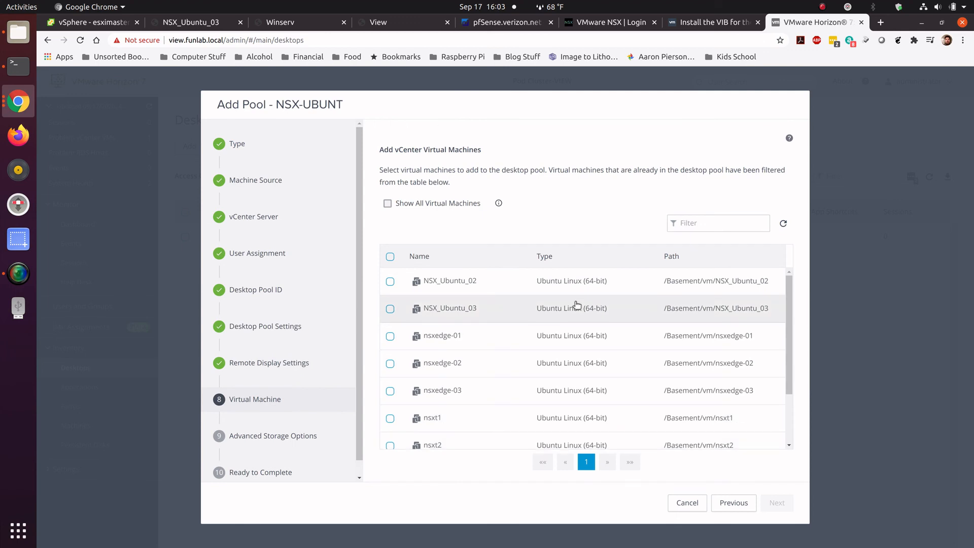
# Add the NSX_Ubuntu_03 VM with default storage options and submit the pool with Entitle Users After Adding Pool enabled
pyautogui.click(391, 309)
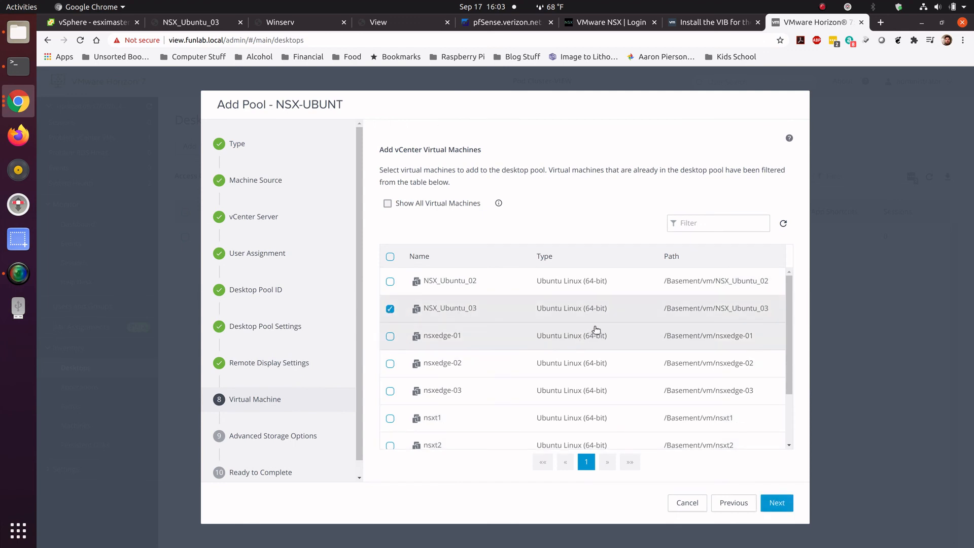
pyautogui.click(778, 503)
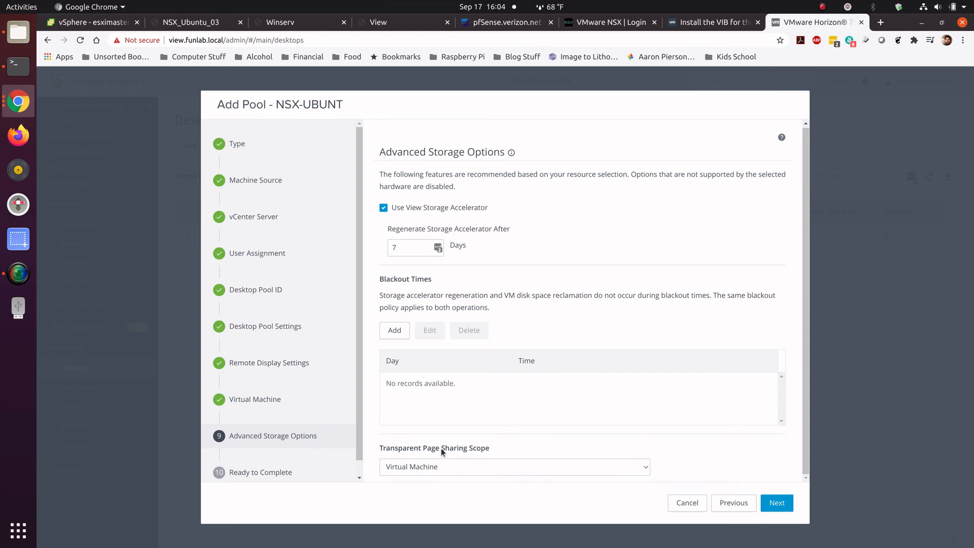
pyautogui.click(776, 502)
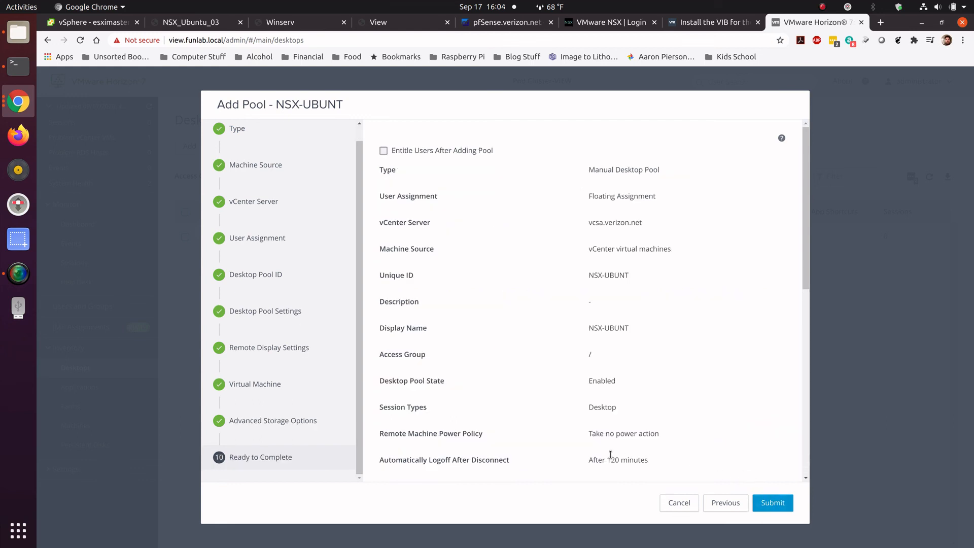
pyautogui.click(383, 151)
pyautogui.click(773, 502)
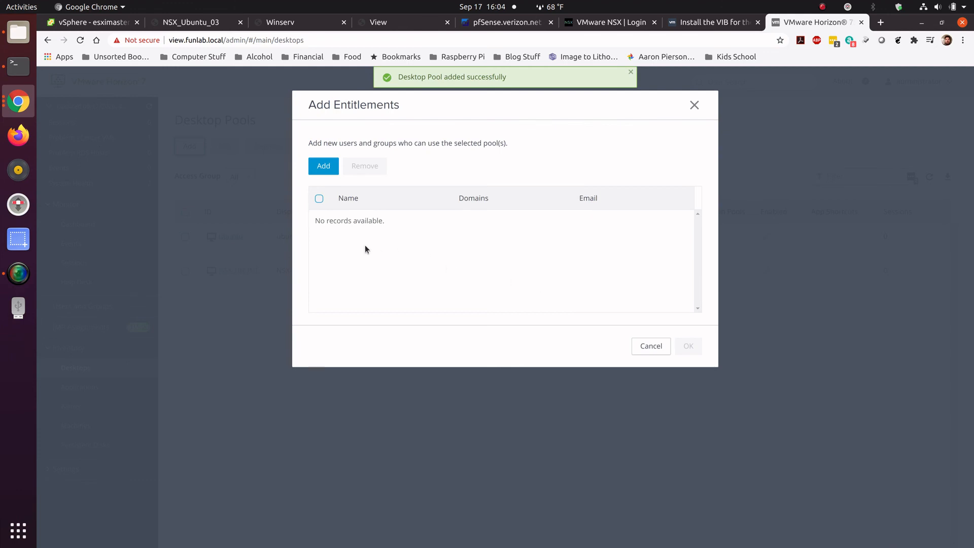
# Find the user by first name, entitle that account to the NSX-UBUNT pool, and open the Machines inventory
pyautogui.click(323, 166)
pyautogui.click(609, 191)
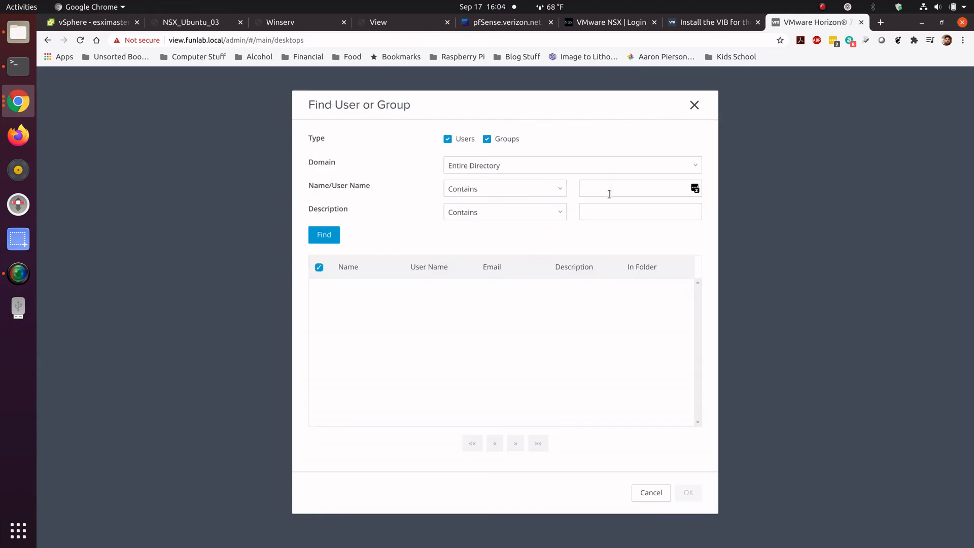
pyautogui.write('aaron')
pyautogui.click(324, 235)
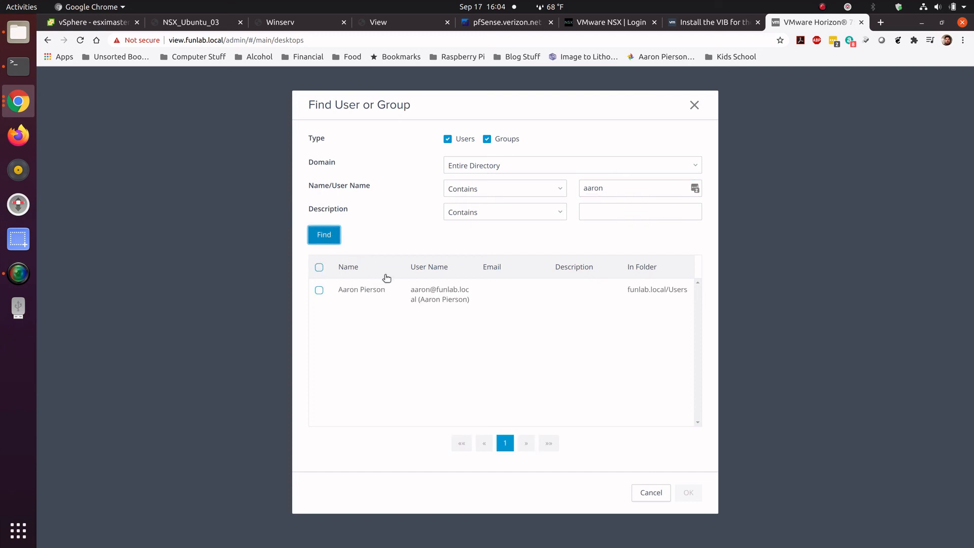
pyautogui.click(319, 290)
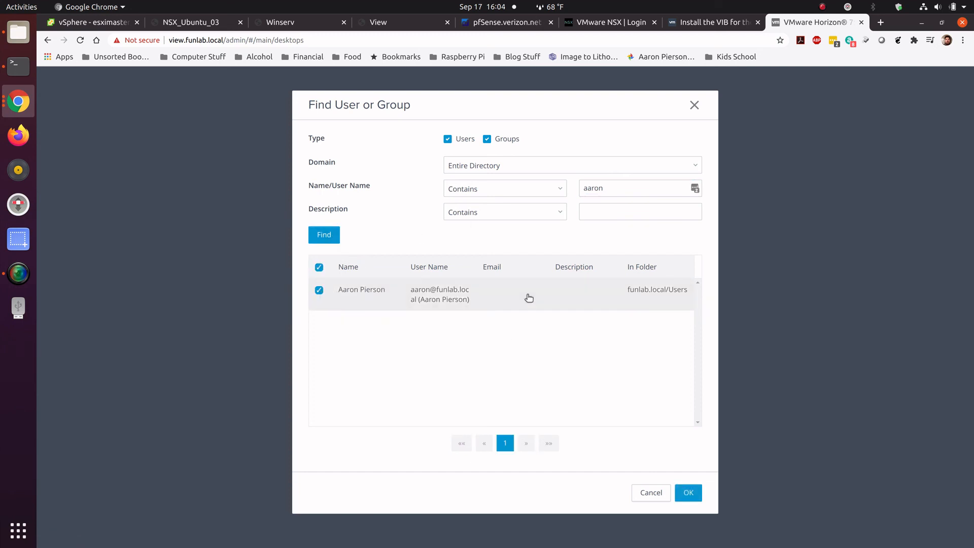
pyautogui.click(685, 498)
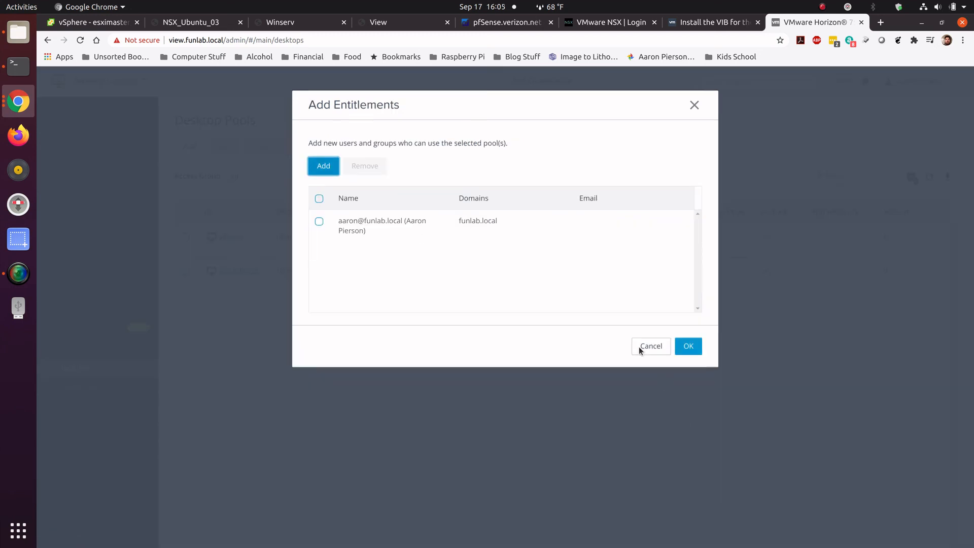
pyautogui.click(688, 347)
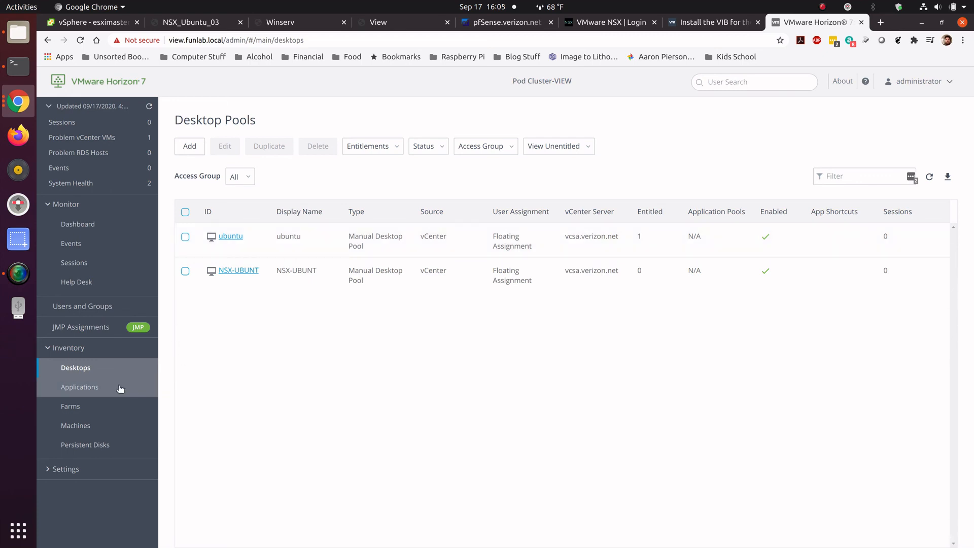
pyautogui.click(112, 428)
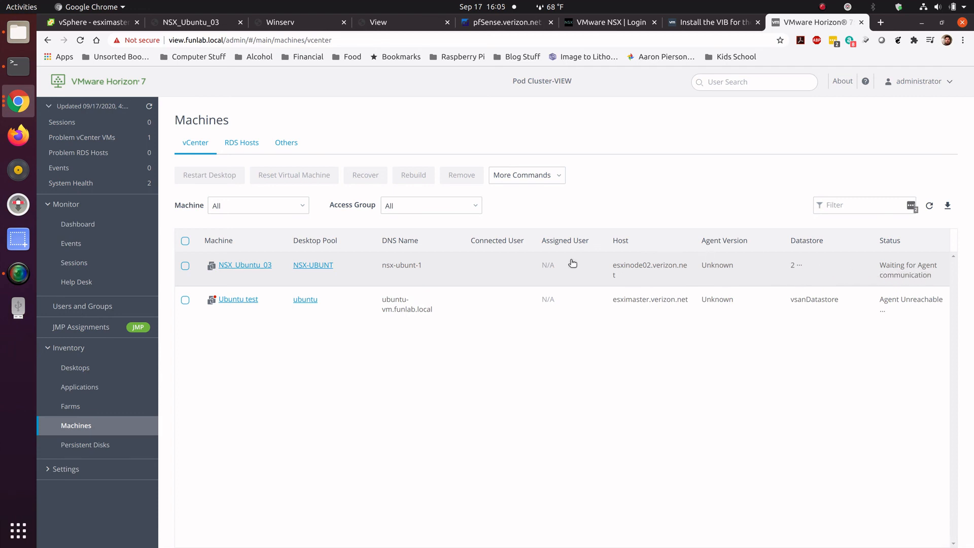
# Switch to the NSX_Ubuntu_03 console and log in to the Ubuntu desktop with the account password
pyautogui.click(213, 23)
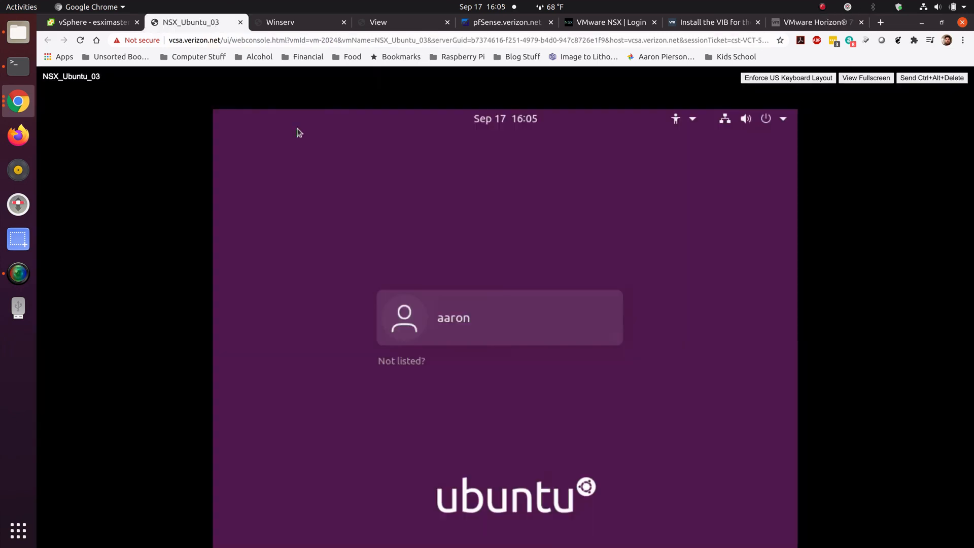
pyautogui.click(487, 325)
pyautogui.press('Return')
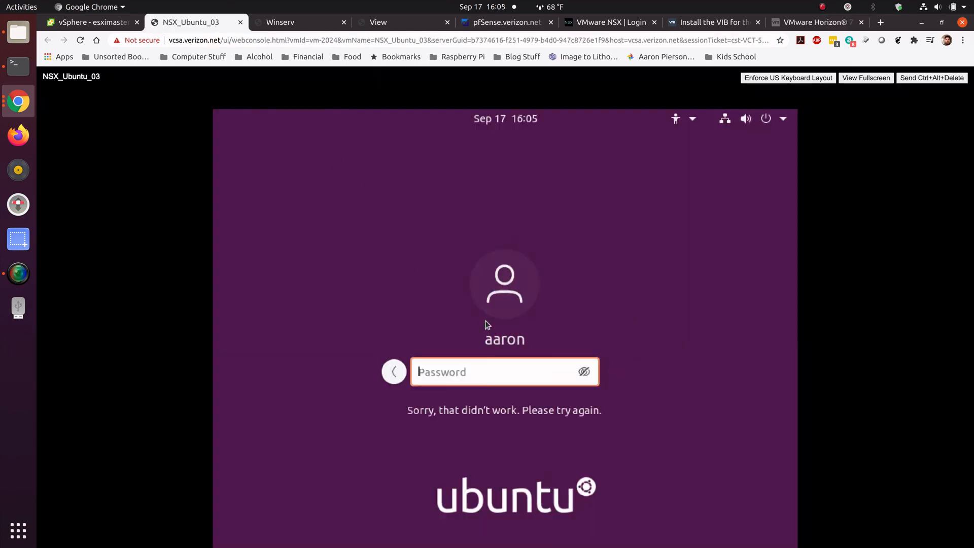
pyautogui.write('*********')
pyautogui.press('Return')
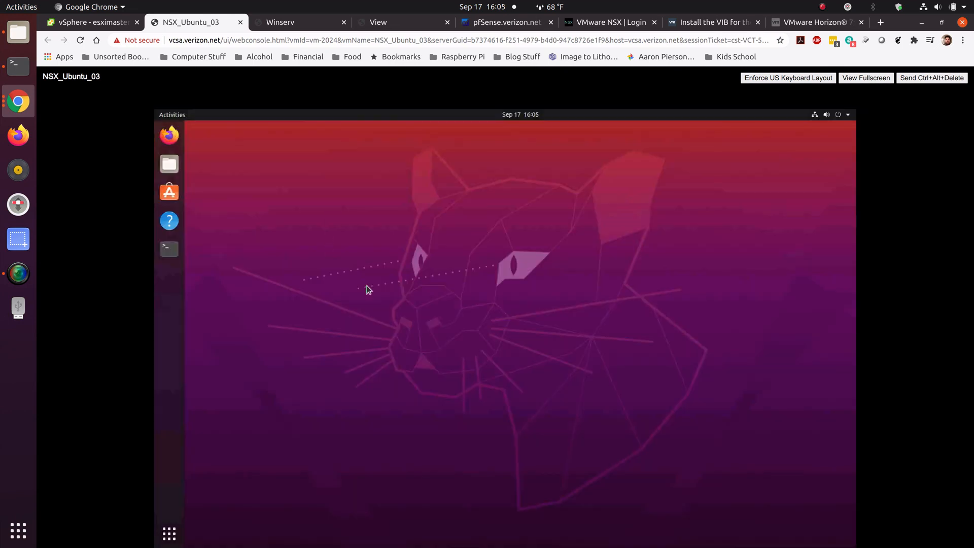
# Open a terminal on the Ubuntu desktop and query the systemctl status of the firewall and firewalld services
pyautogui.rightClick(491, 346)
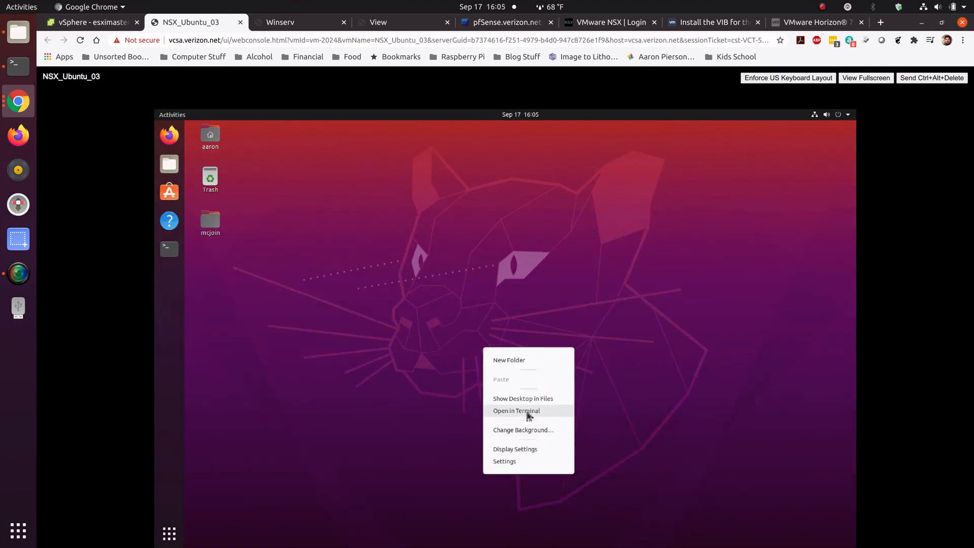
pyautogui.click(526, 411)
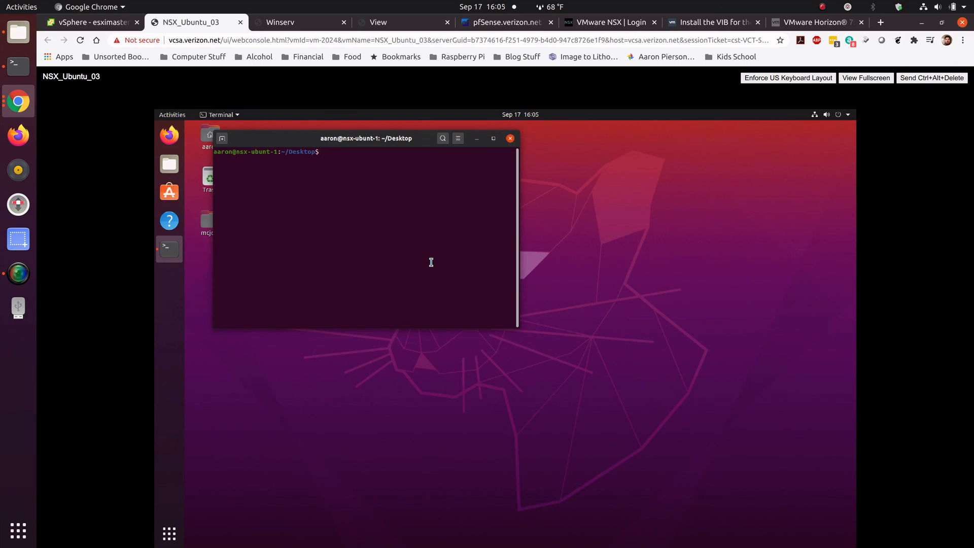
pyautogui.write('systemctl status firewall')
pyautogui.press('Return')
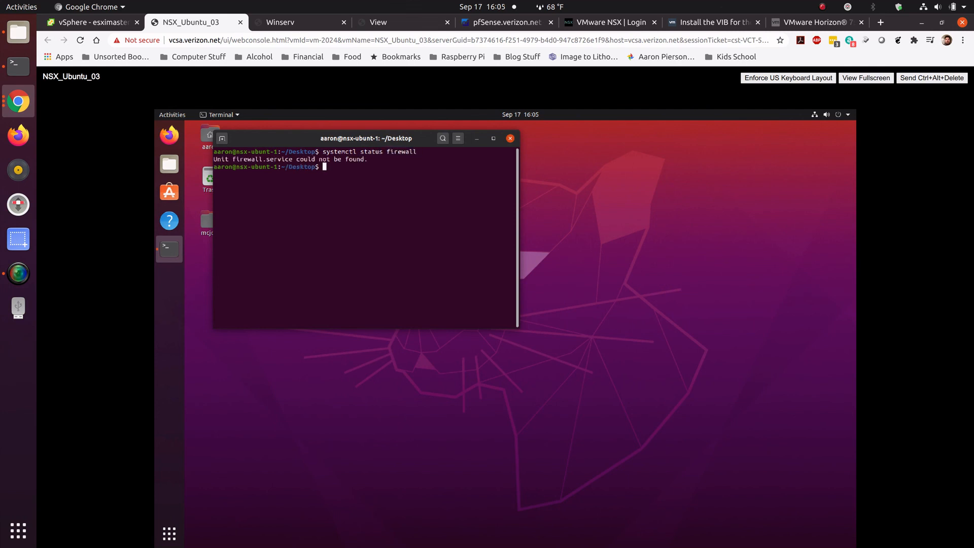
pyautogui.press('Up')
pyautogui.write('d')
pyautogui.press('Return')
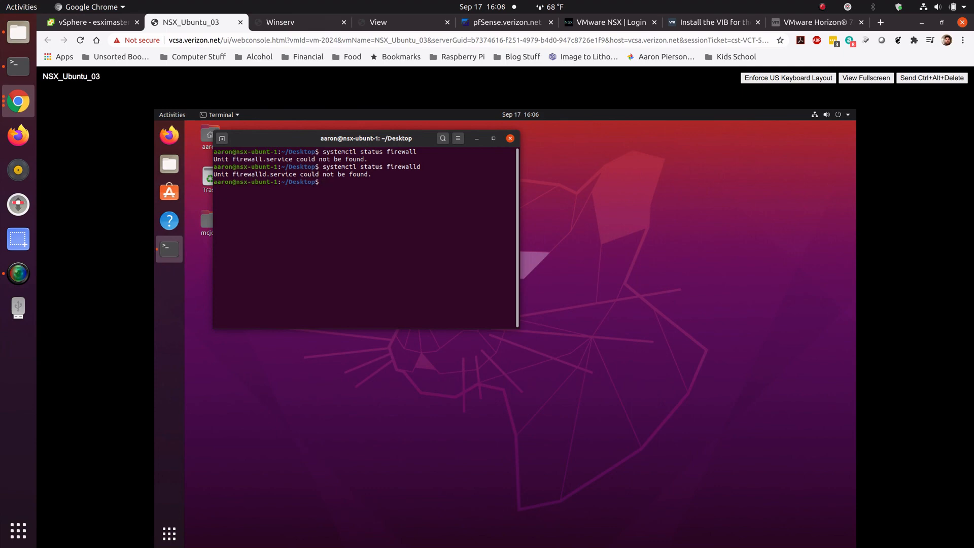
# Try to query the ufw service status by editing the previous systemctl command
pyautogui.press('Up')
pyautogui.press('BackSpace')
pyautogui.press('BackSpace')
pyautogui.press('BackSpace')
pyautogui.press('BackSpace')
pyautogui.press('BackSpace')
pyautogui.press('BackSpace')
pyautogui.press('BackSpace')
pyautogui.press('BackSpace')
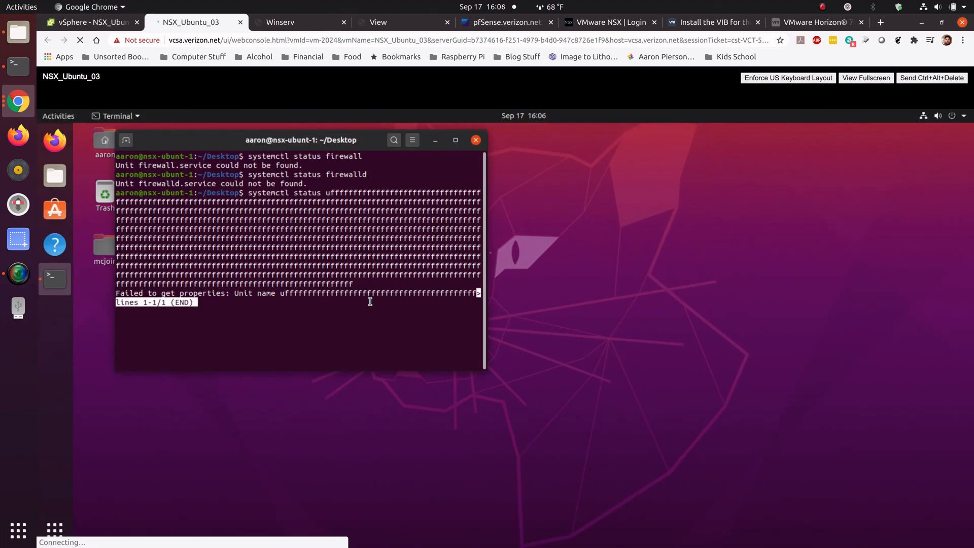
pyautogui.press('q')
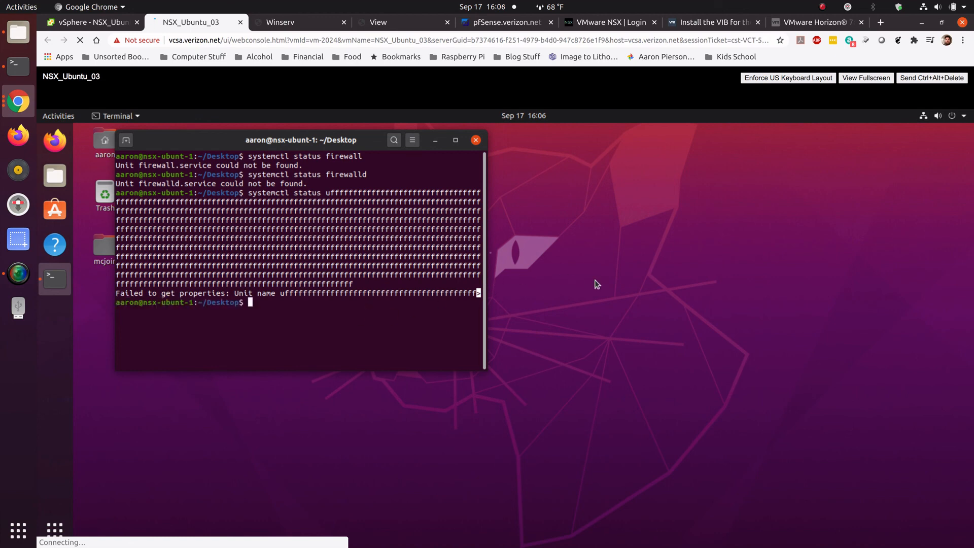
# Check the status of the ufw service with systemctl and return to the prompt
pyautogui.write('systemctl status uw')
pyautogui.press('Return')
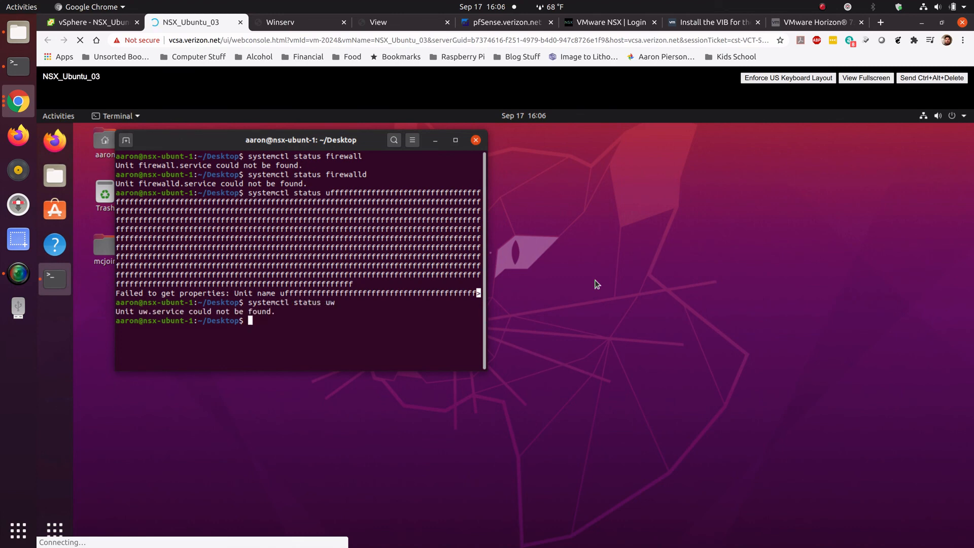
pyautogui.press('Up')
pyautogui.press('BackSpace')
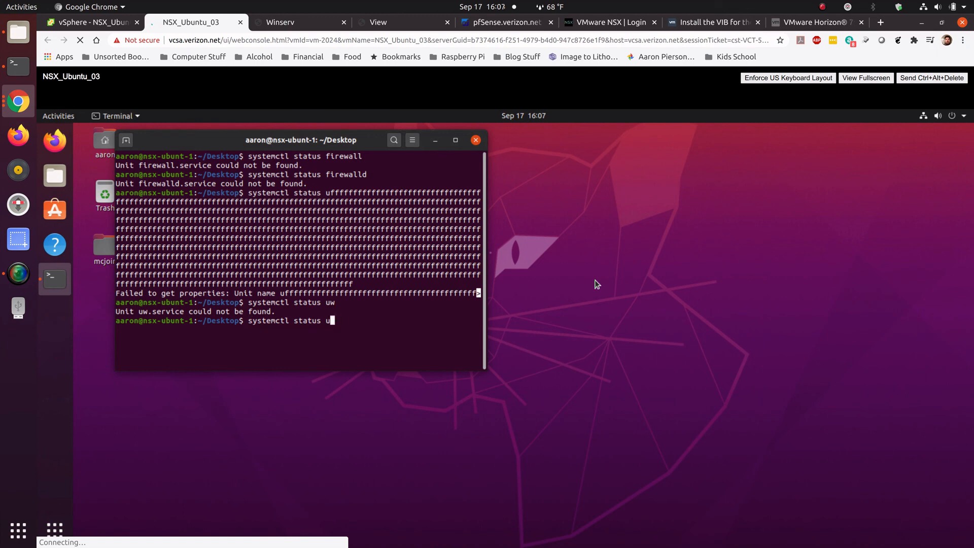
pyautogui.write('fw')
pyautogui.press('Return')
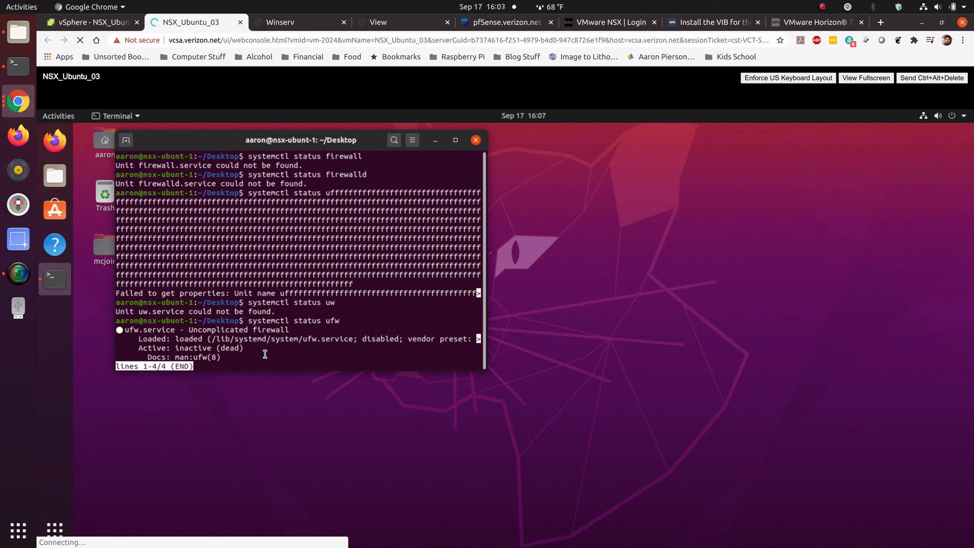
pyautogui.press('q')
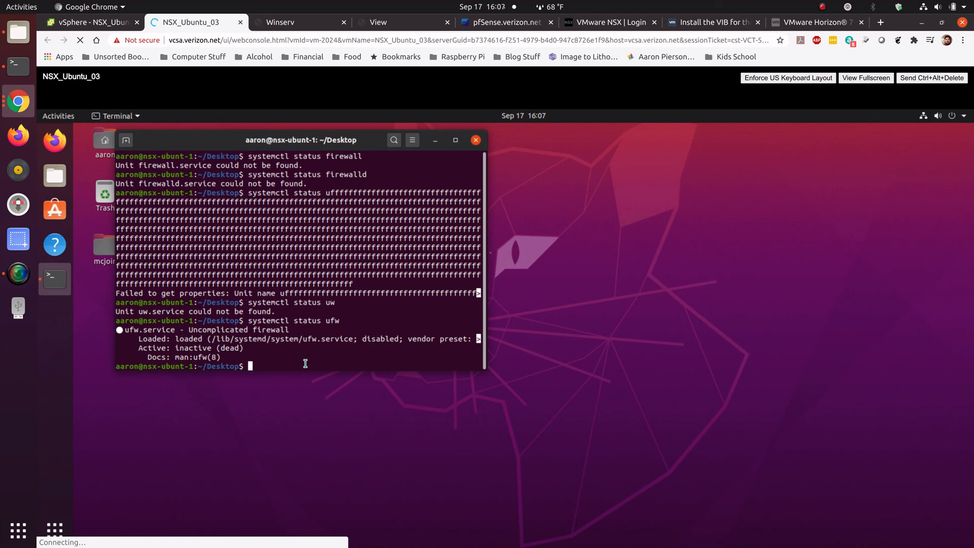
# List the service unit files in /lib/systemd/system/ by reusing the path from the ufw status output
pyautogui.write('ls')
pyautogui.moveTo(212, 338); pyautogui.dragTo(304, 341)
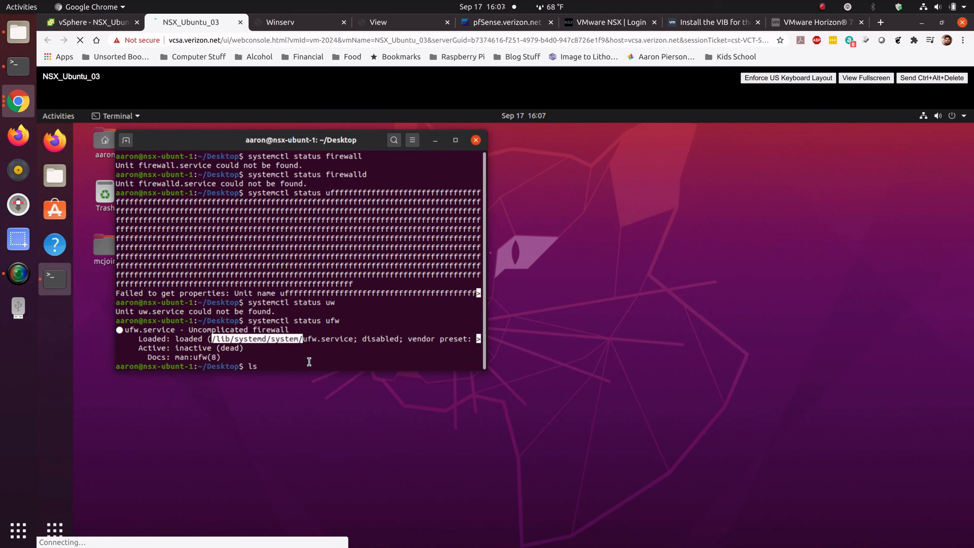
pyautogui.middleClick(308, 361)
pyautogui.press('Return')
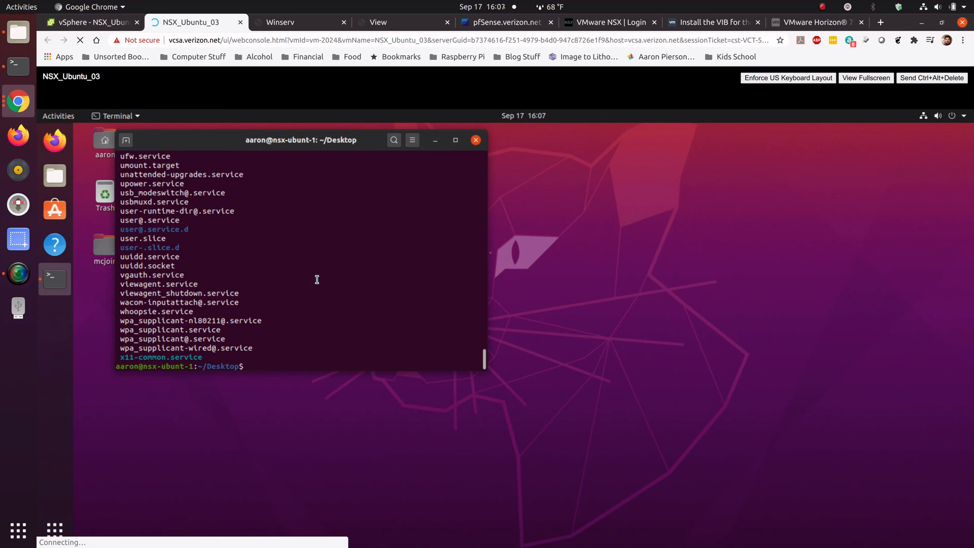
# Check the status of the viewagent service with systemctl and return to the prompt
pyautogui.press('Up')
pyautogui.press('Up')
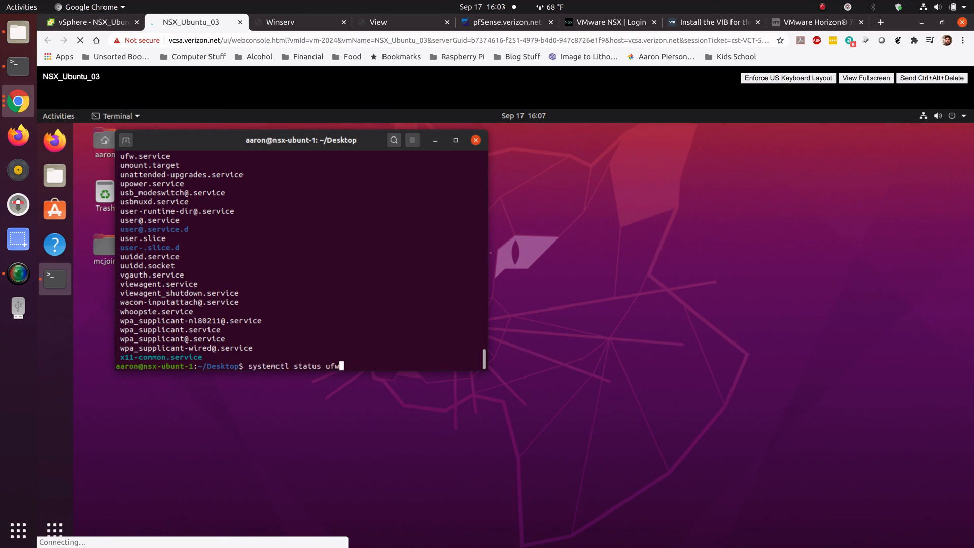
pyautogui.press('BackSpace')
pyautogui.press('BackSpace')
pyautogui.press('BackSpace')
pyautogui.write('iewagent')
pyautogui.press('Return')
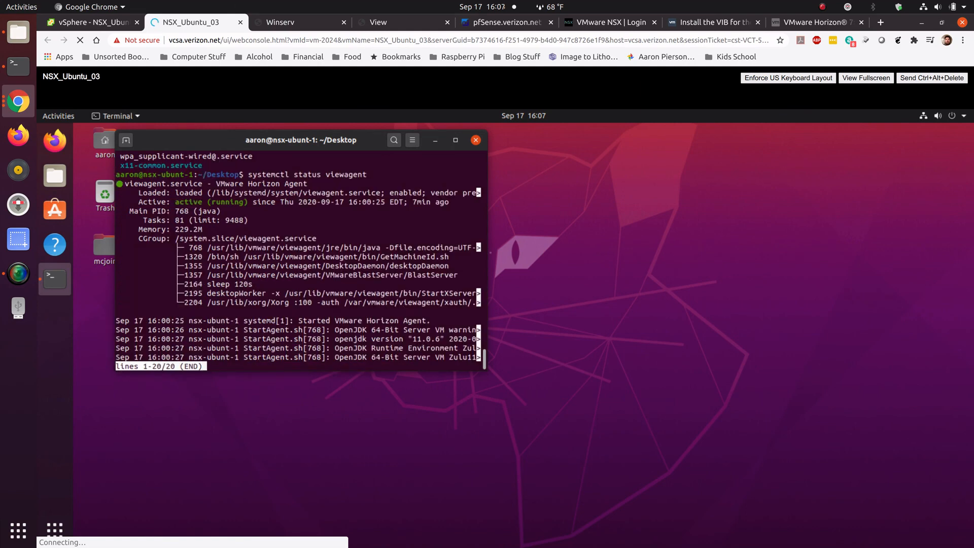
pyautogui.write('q')
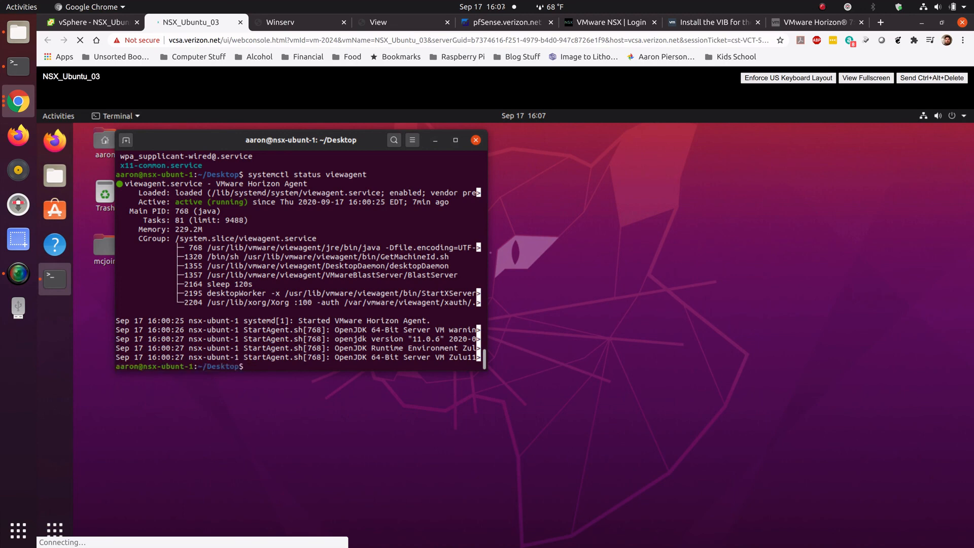
# List the contents of /etc/vmware/ and open its config file in vi for review
pyautogui.write('vi /etc/vm')
pyautogui.press('Tab')
pyautogui.press('Tab')
pyautogui.write('/')
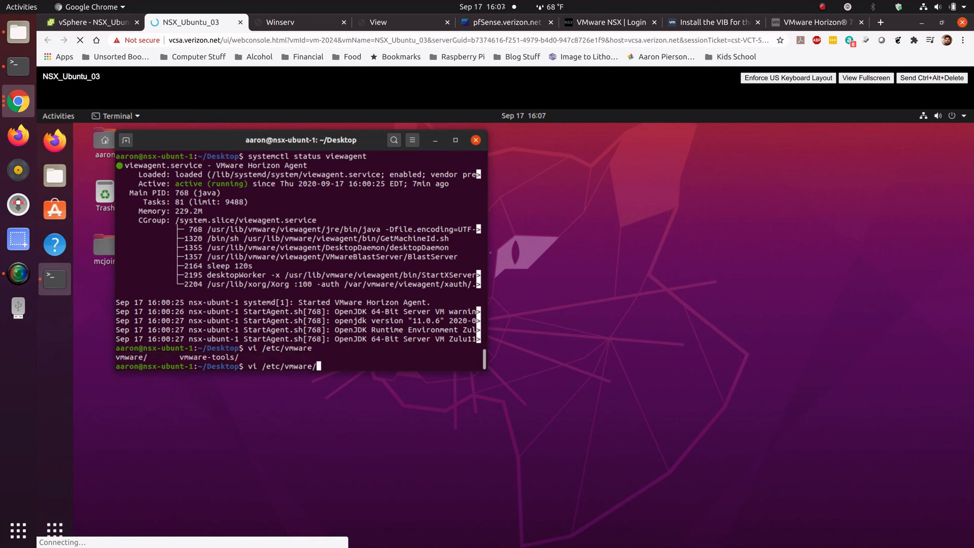
pyautogui.press('Tab')
pyautogui.press('Tab')
pyautogui.write('config')
pyautogui.press('Return')
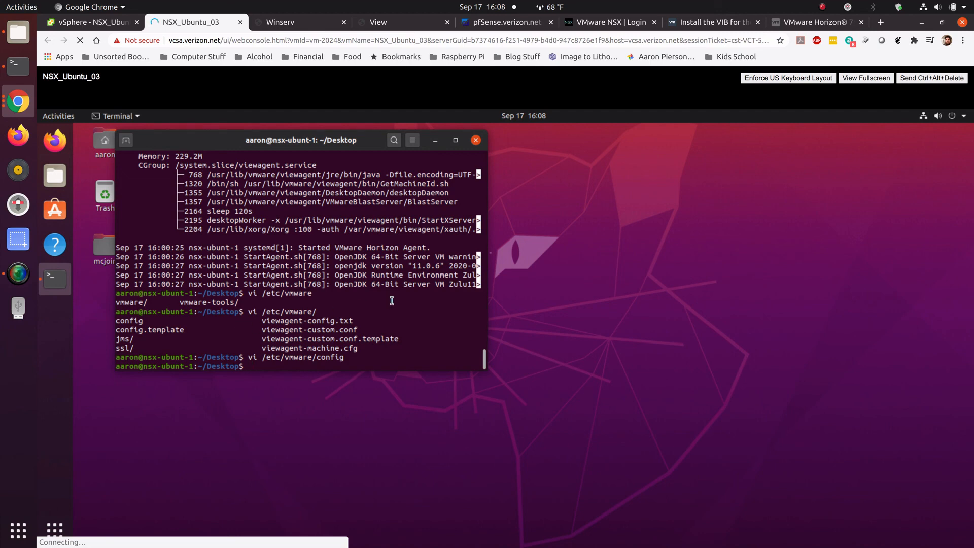
# Return to VMware Horizon 7 and select the NSX_Ubuntu_03 machine to check its agent status
pyautogui.click(799, 24)
pyautogui.click(881, 265)
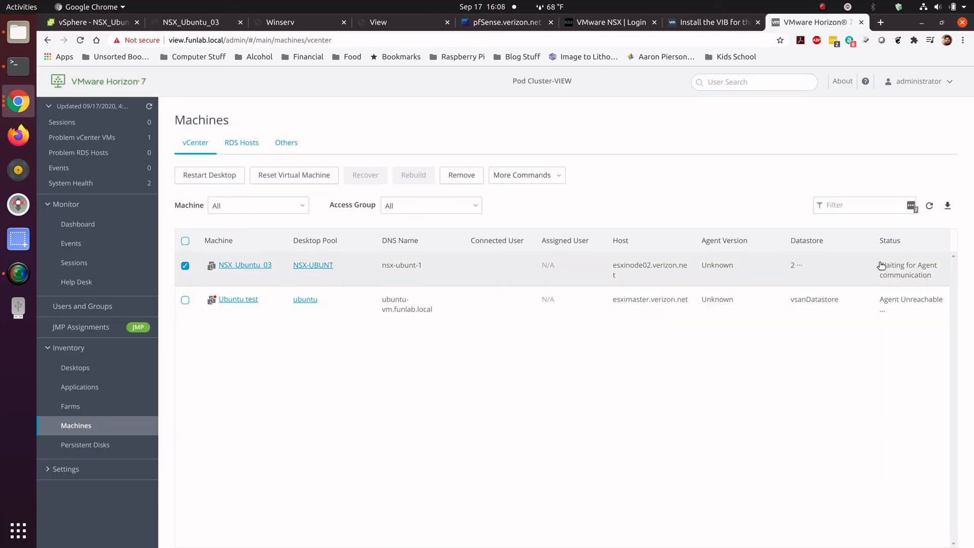
pyautogui.click(246, 267)
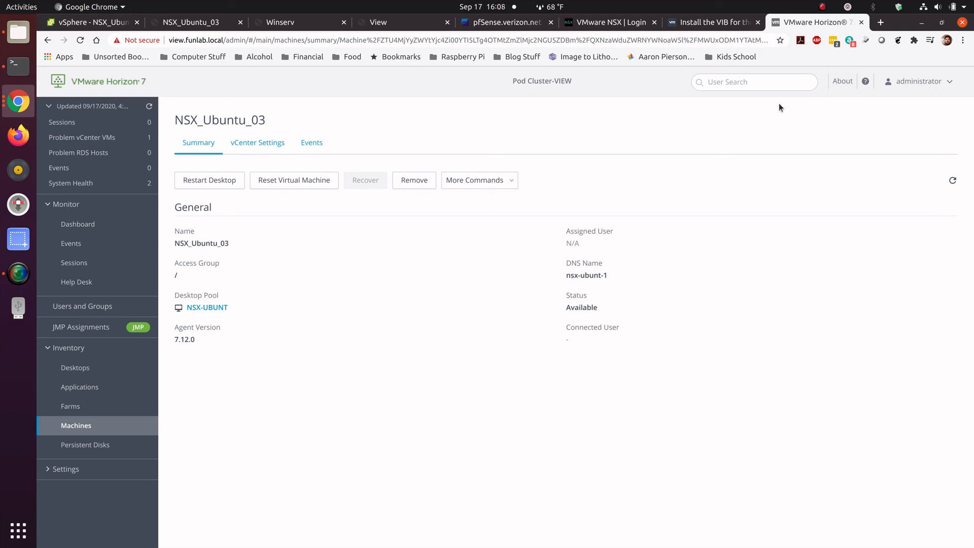
pyautogui.click(881, 22)
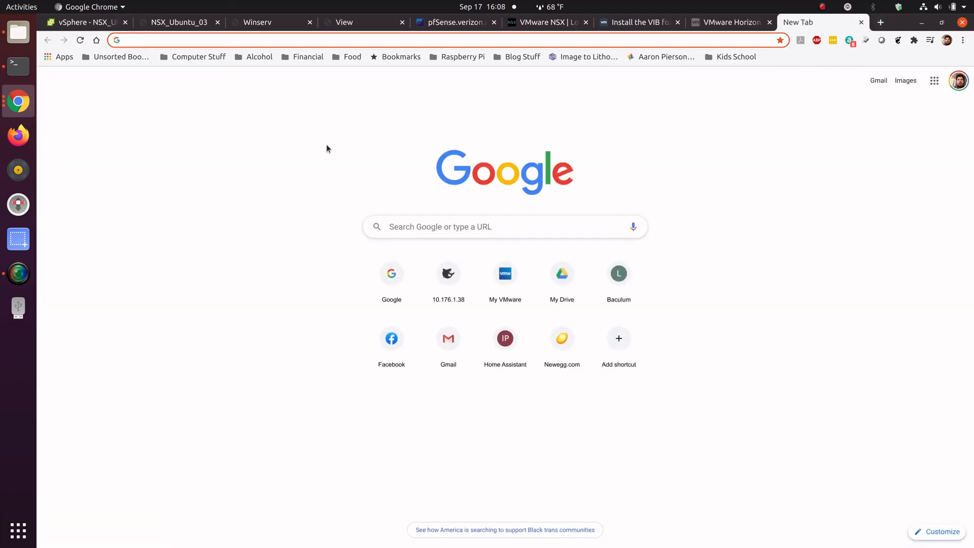
pyautogui.click(723, 22)
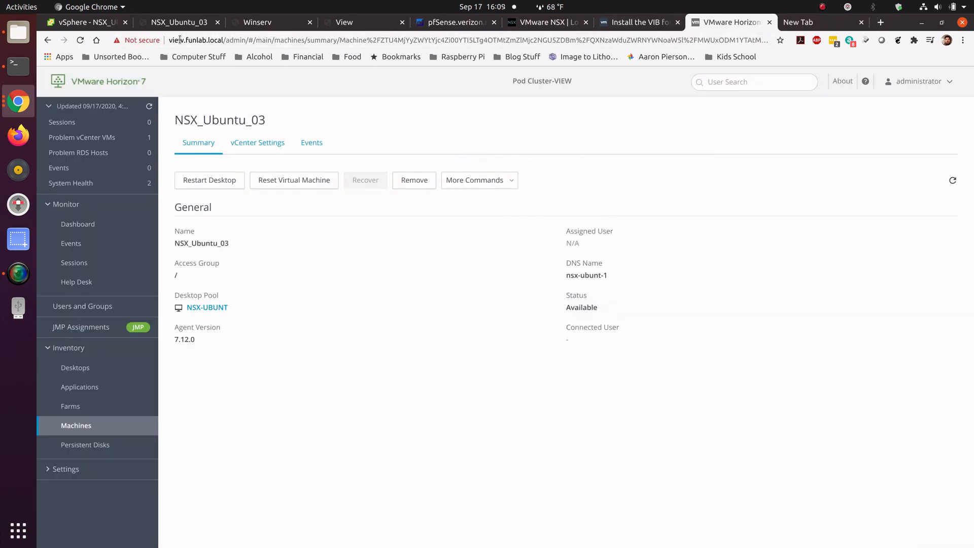
pyautogui.moveTo(169, 40); pyautogui.dragTo(227, 43)
pyautogui.hotkey('ctrl', 'c')
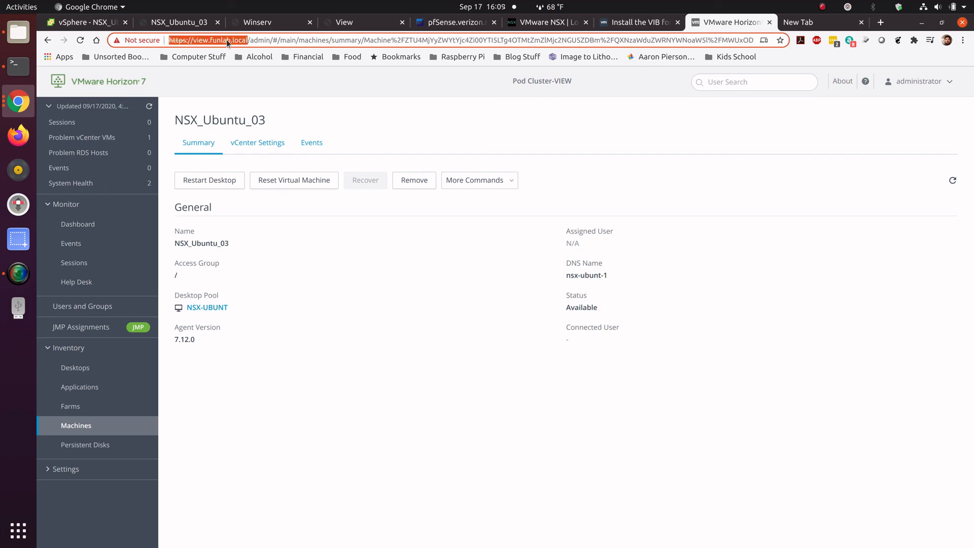
pyautogui.click(824, 25)
pyautogui.click(609, 40)
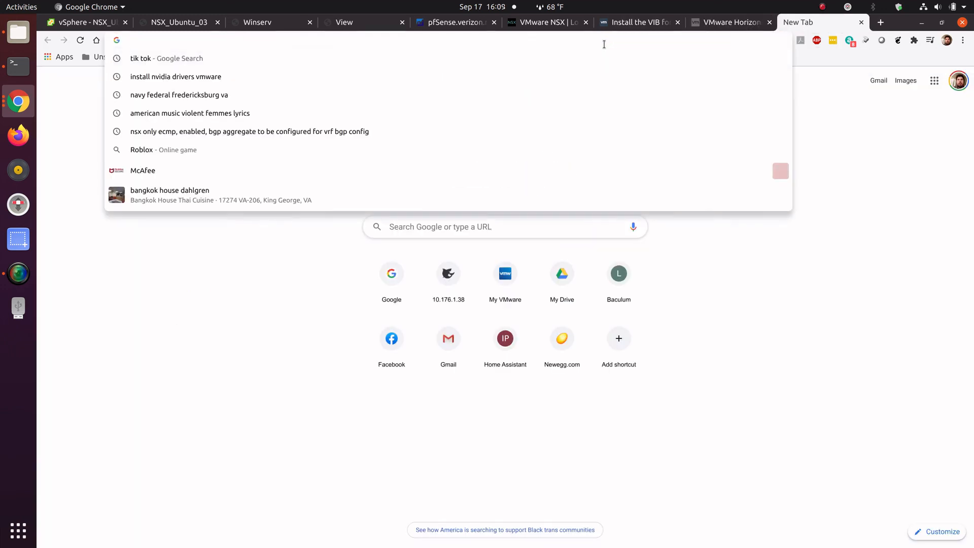
pyautogui.hotkey('ctrl', 'v')
pyautogui.click(300, 203)
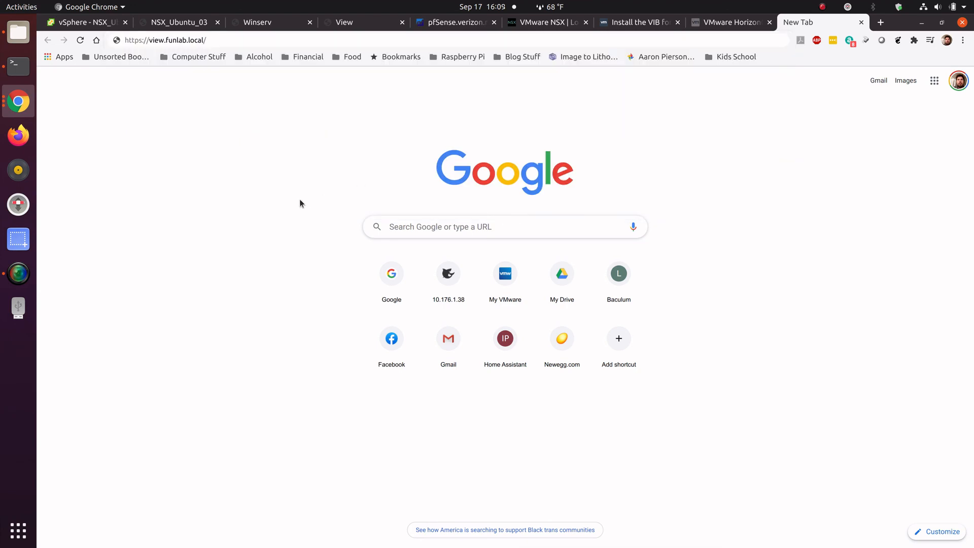
pyautogui.click(283, 39)
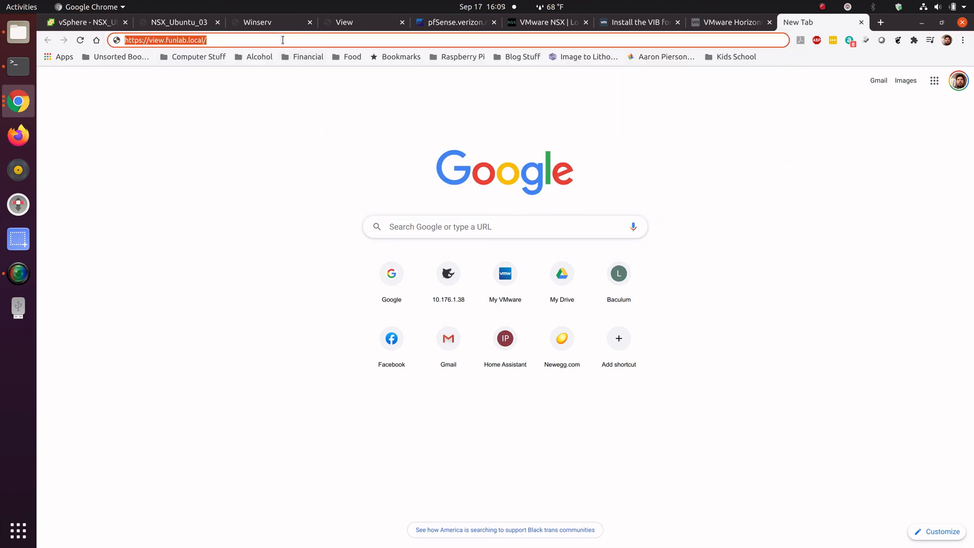
pyautogui.press('Return')
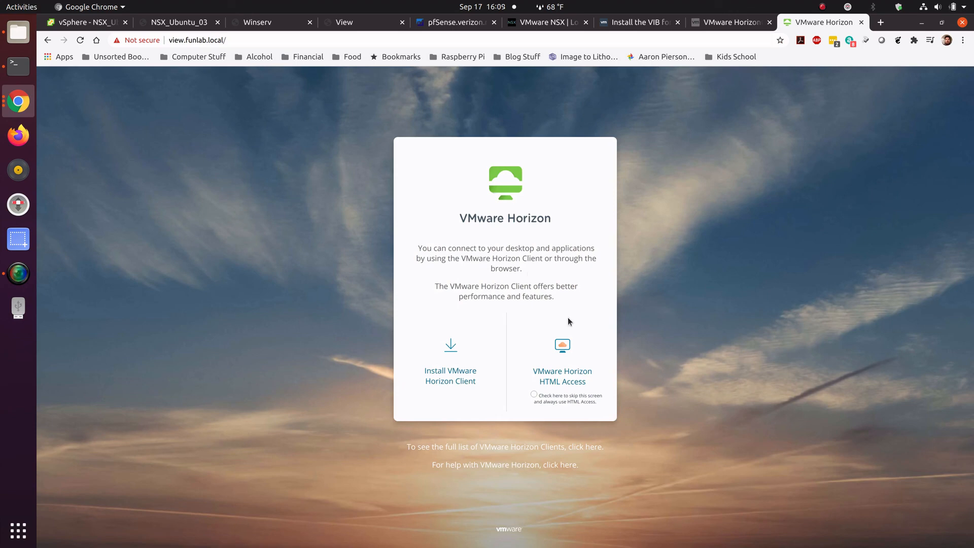
# Start VMware Horizon HTML Access and log in with the entitled user's username and account password instead of the administrator account
pyautogui.click(563, 378)
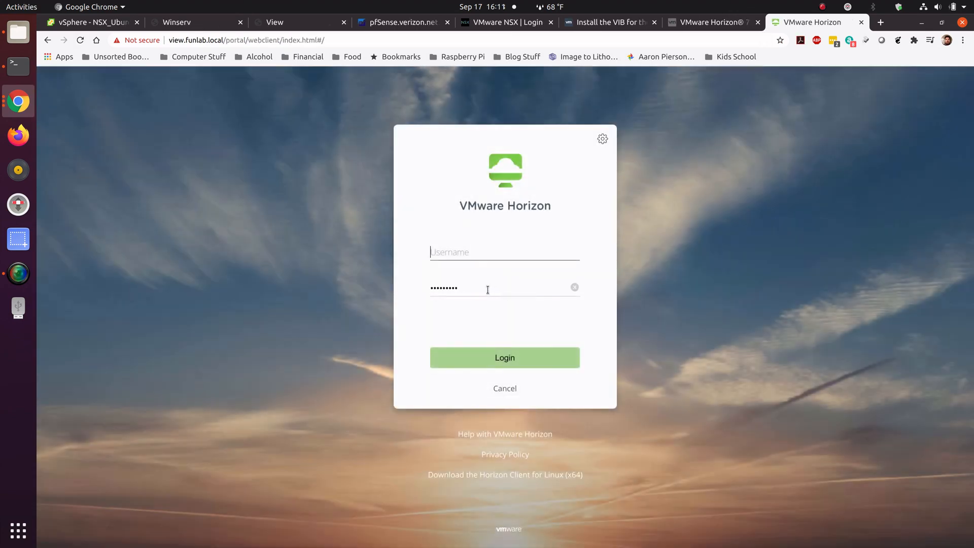
pyautogui.doubleClick(496, 252)
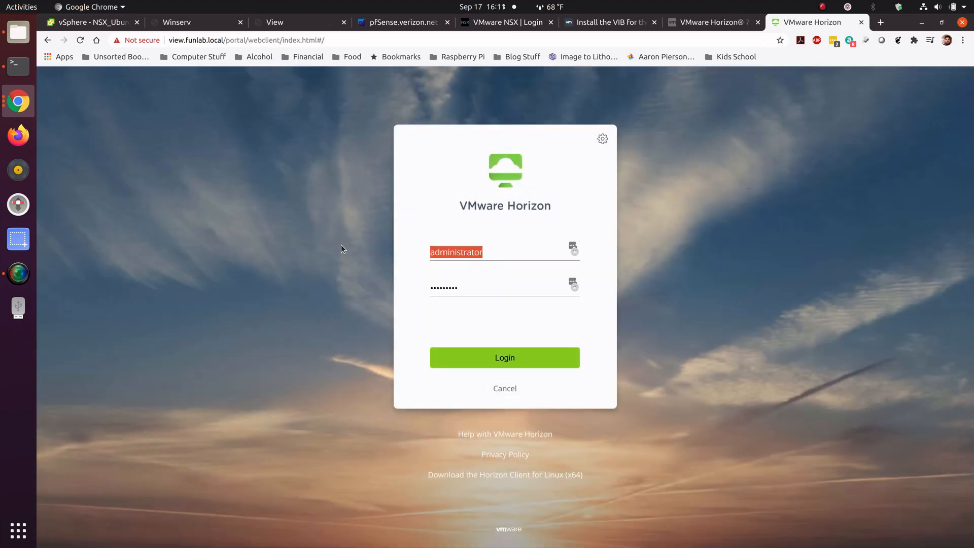
pyautogui.write('aaron')
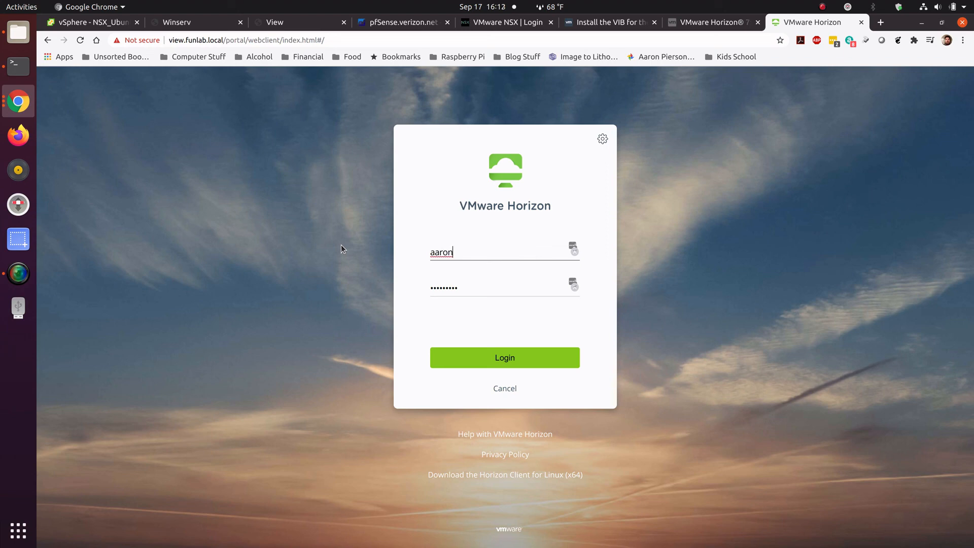
pyautogui.press('Tab')
pyautogui.write('•••••••••')
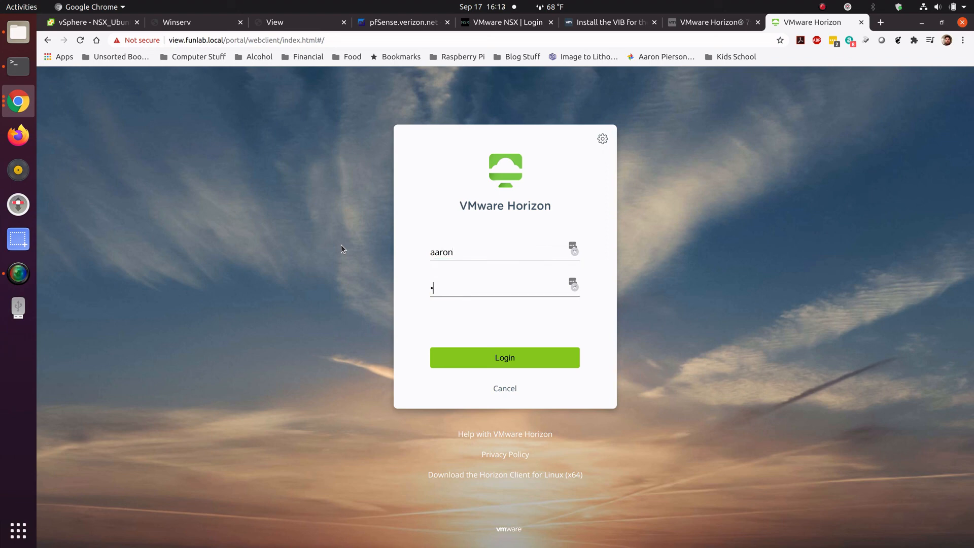
pyautogui.press('Return')
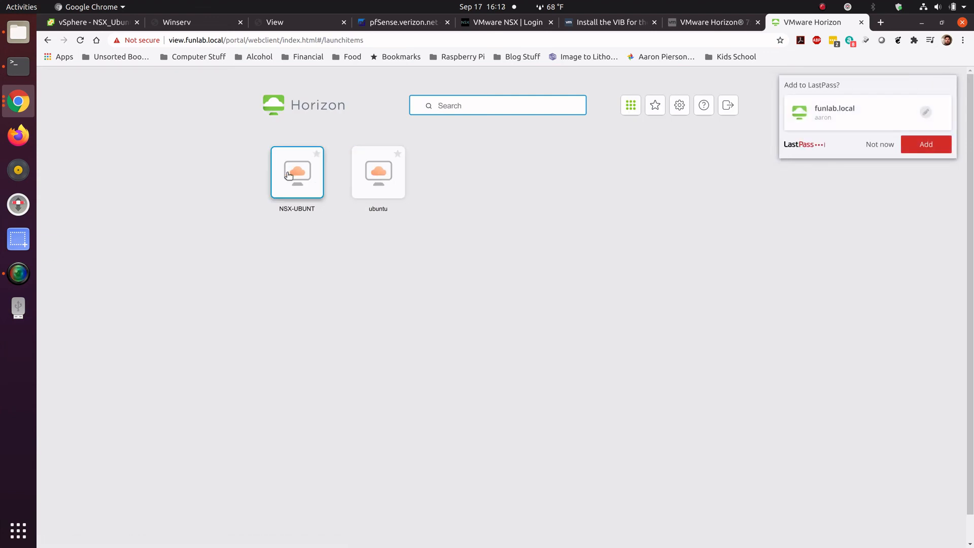
# Launch the NSX-UBUNT desktop, choose the listed user on the Ubuntu login screen and enter the account password
pyautogui.click(297, 173)
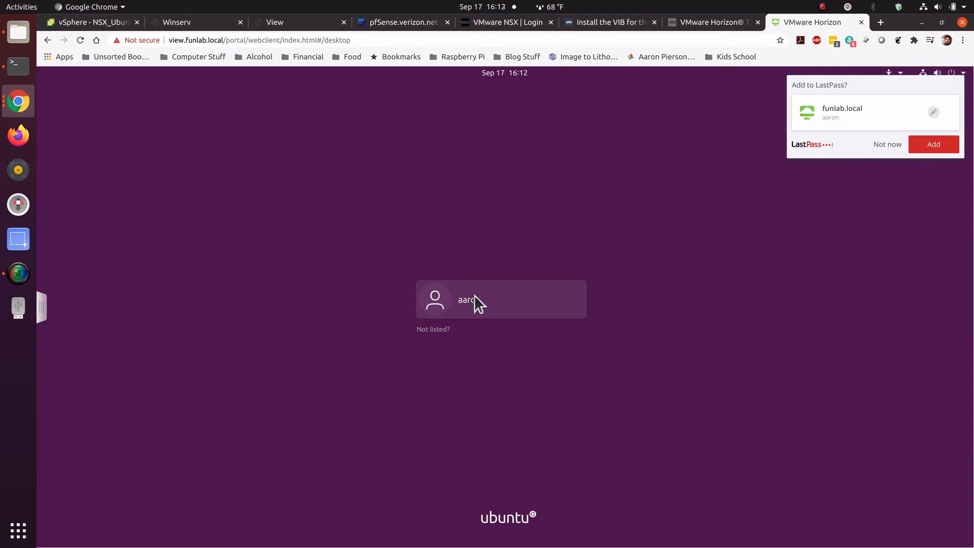
pyautogui.click(474, 295)
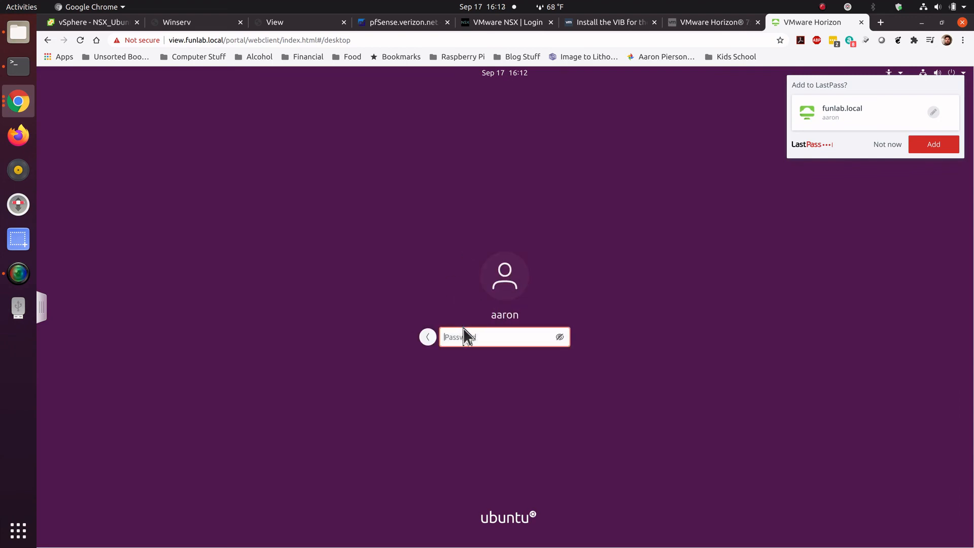
pyautogui.write('****')
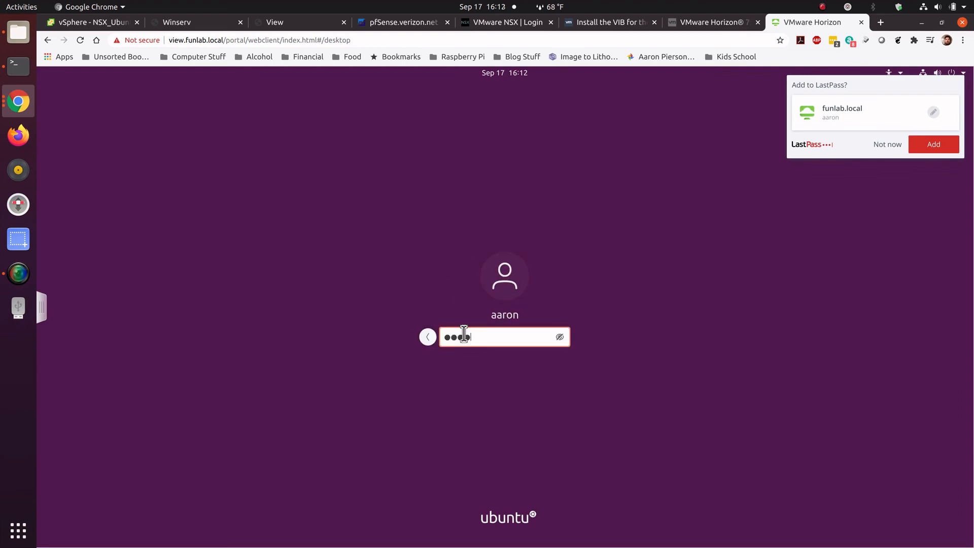